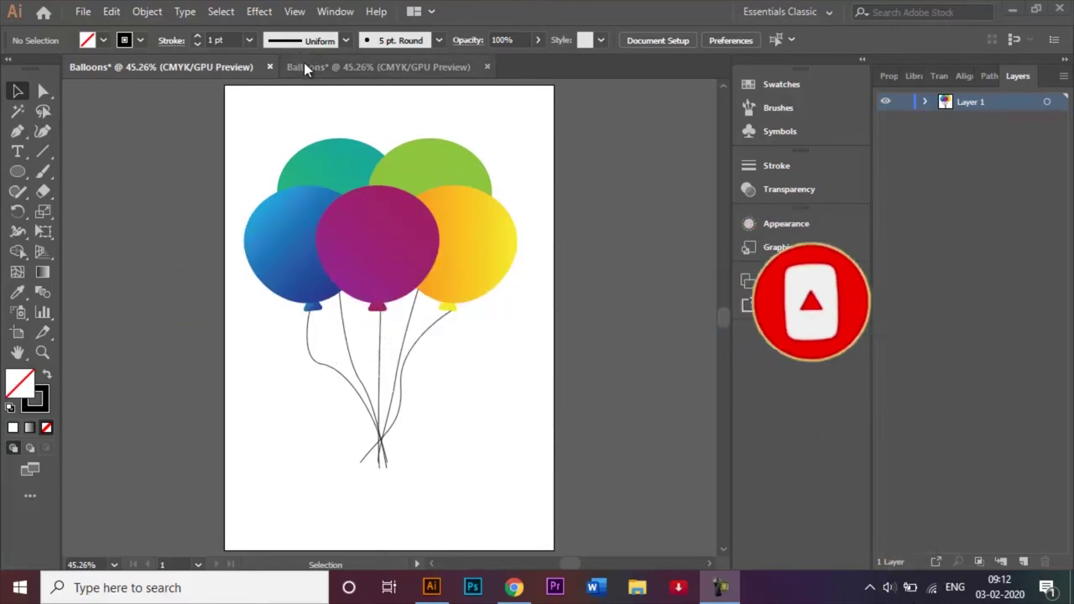
Keep the Essentials Classic workspace, look over the finished balloon artwork, and return to the blank Balloons document.
{"action": "left_click", "coordinate": [305, 64]}
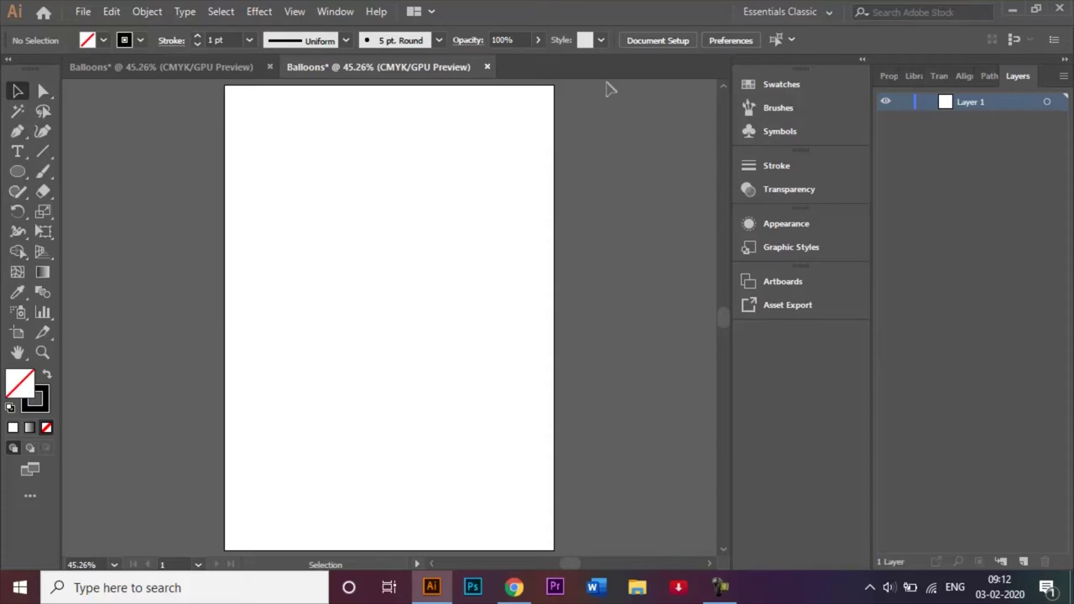
{"action": "left_click", "coordinate": [800, 12]}
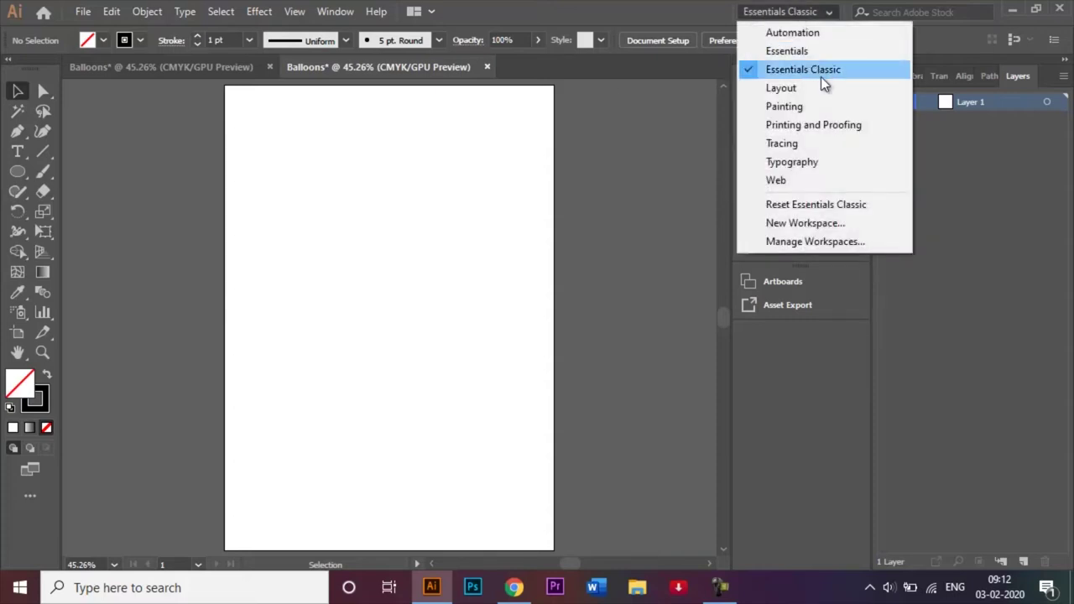
{"action": "left_click", "coordinate": [821, 72]}
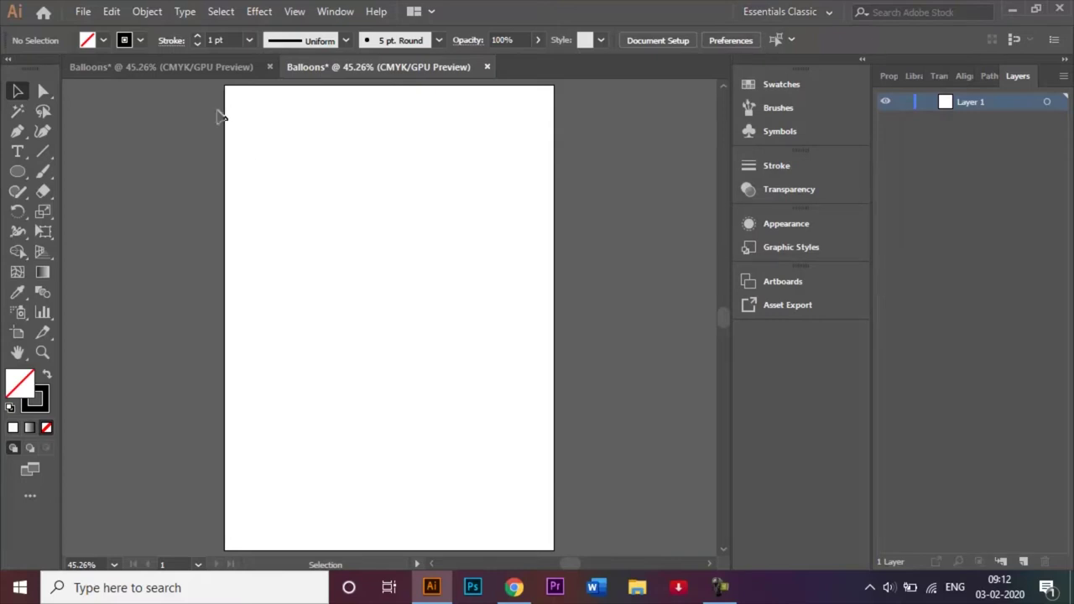
{"action": "left_click", "coordinate": [191, 65]}
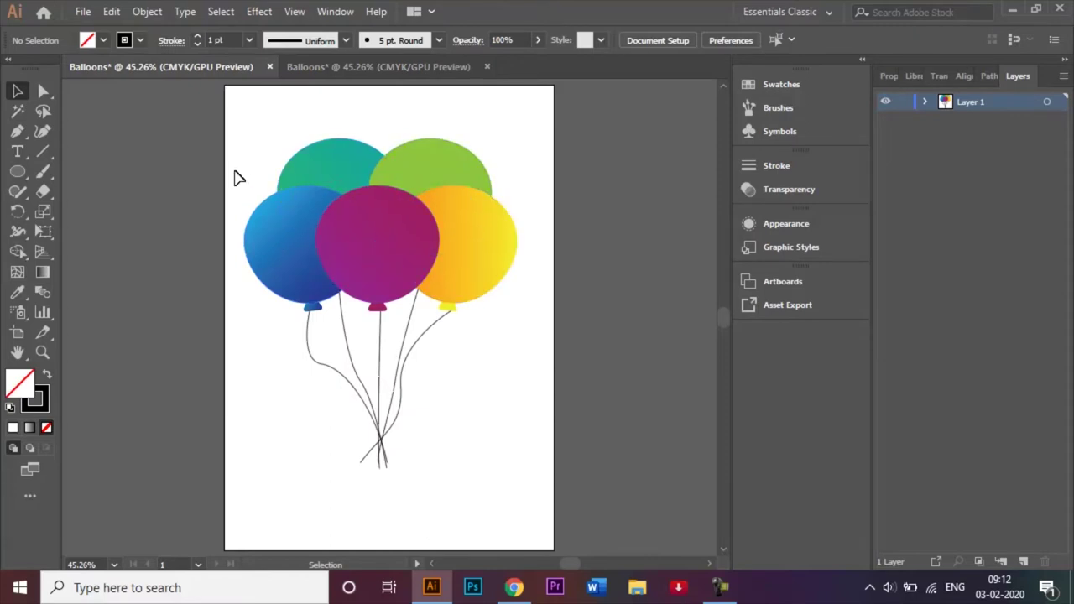
{"action": "left_click", "coordinate": [367, 67]}
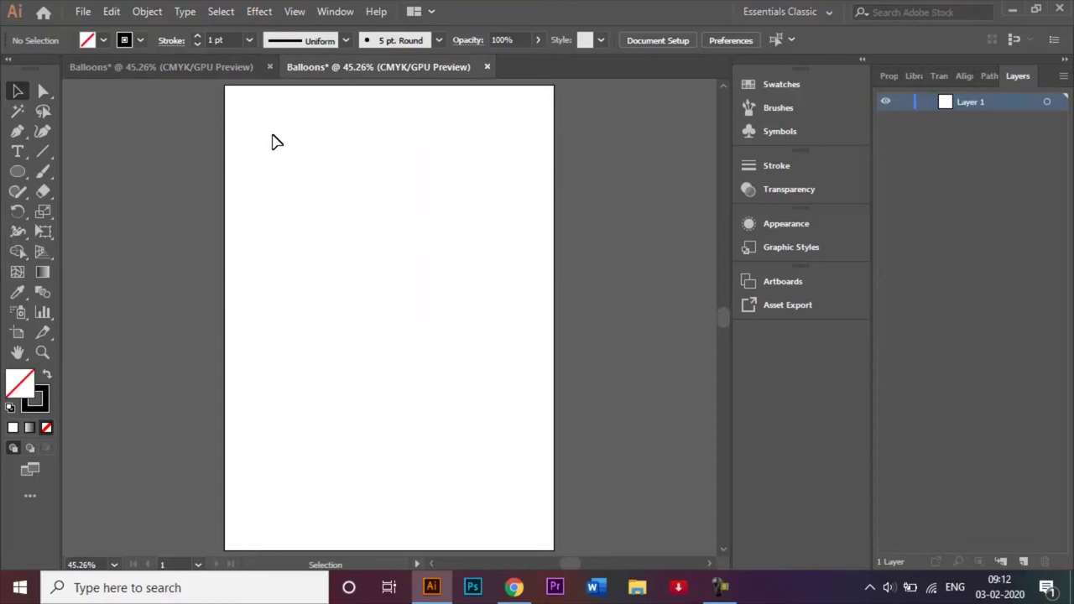
Draw an unfilled circle with the Ellipse tool, centred at about X 98 mm, Y 94 mm on the blank artboard.
{"action": "left_click", "coordinate": [18, 172]}
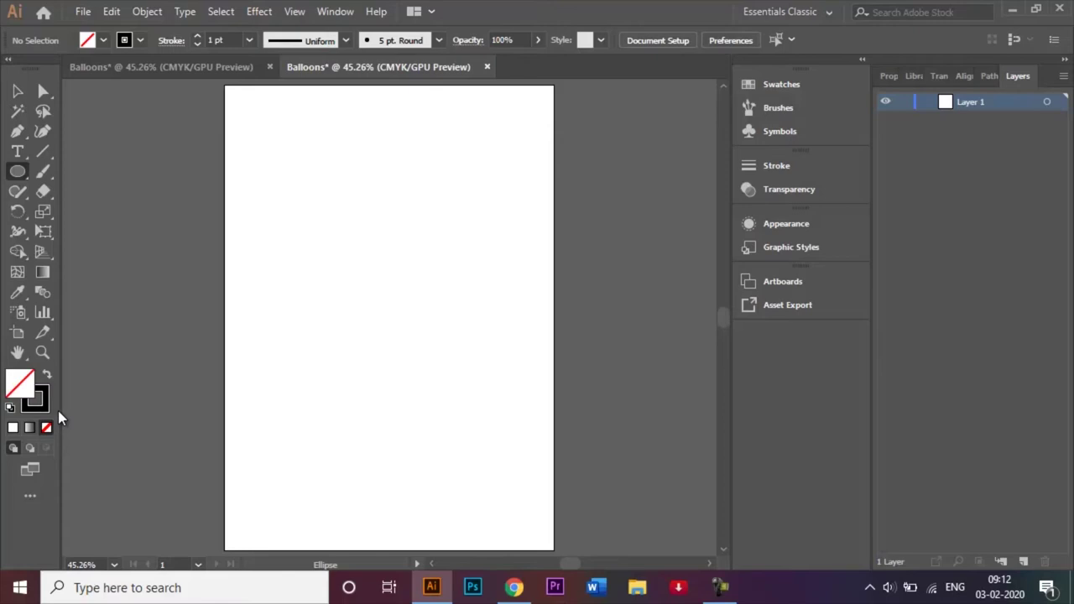
{"action": "left_click", "coordinate": [378, 232]}
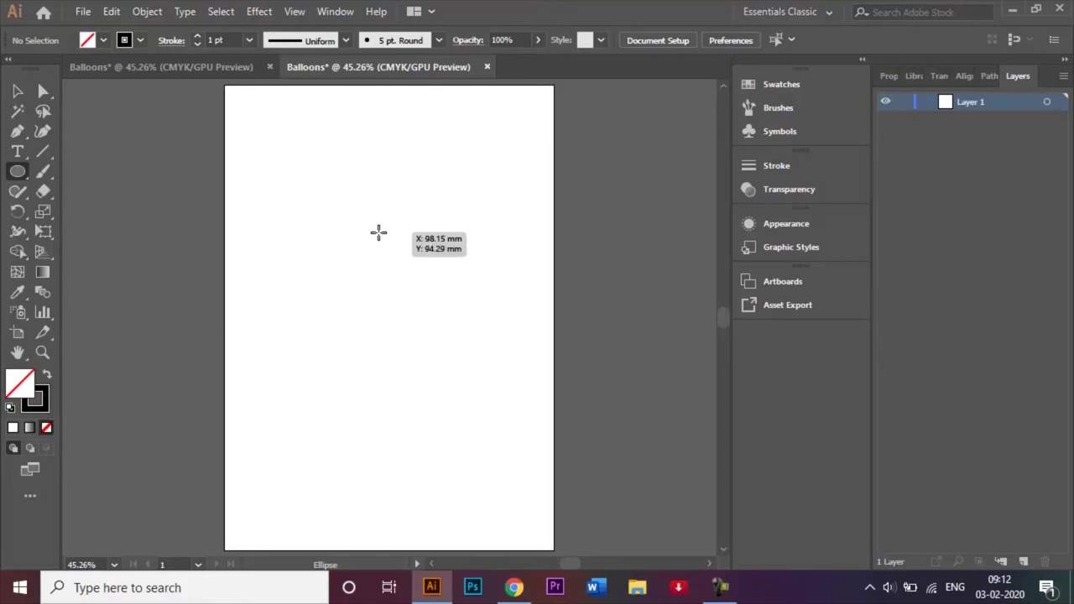
{"action": "left_click_drag", "start_coordinate": [379, 233], "coordinate": [419, 280]}
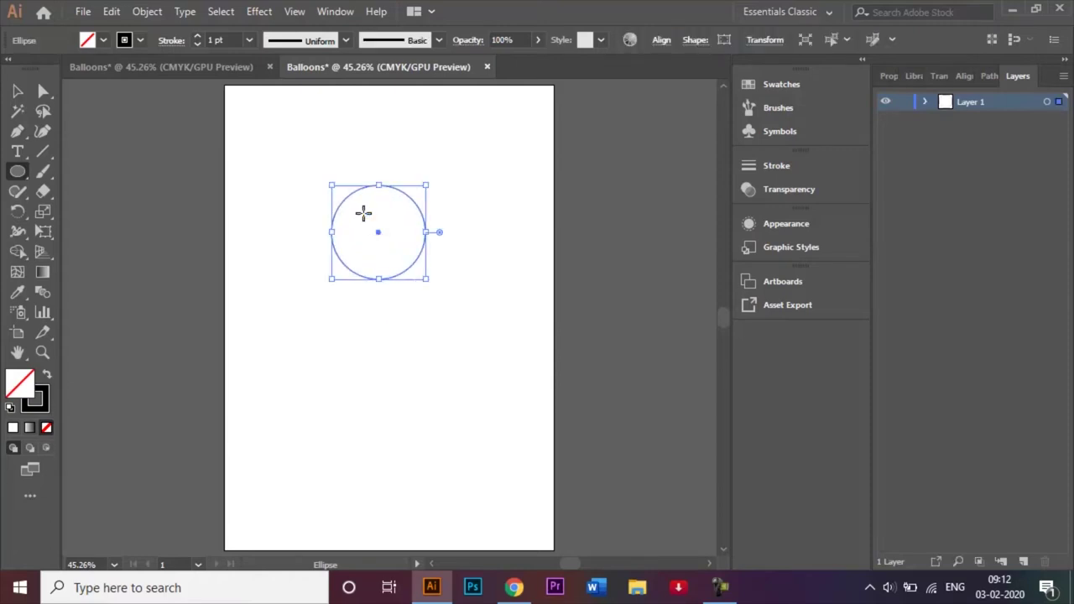
{"action": "key", "text": "ctrl+equal"}
{"action": "key", "text": "ctrl+equal"}
{"action": "key", "text": "ctrl+equal"}
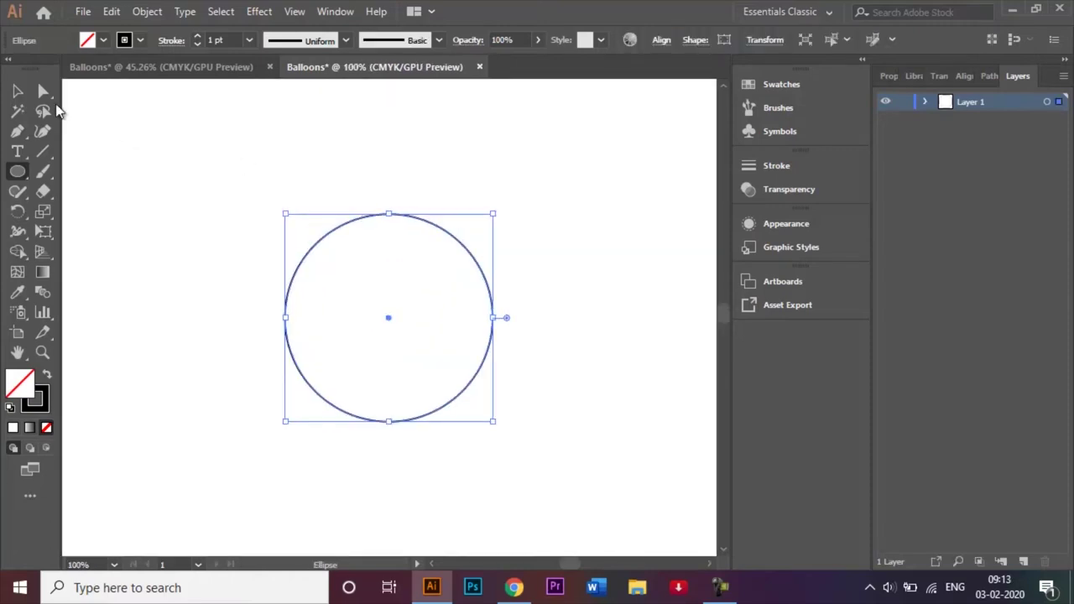
Use Direct Selection to nudge the circle's bottom anchor point straight down, lengthening the lower half.
{"action": "left_click", "coordinate": [44, 91]}
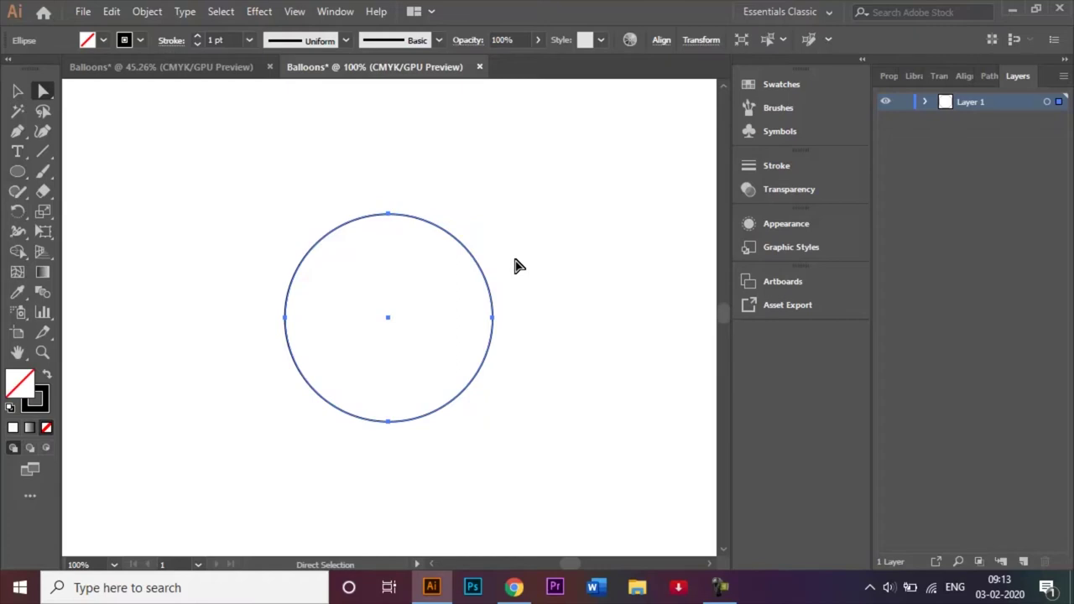
{"action": "left_click", "coordinate": [389, 422]}
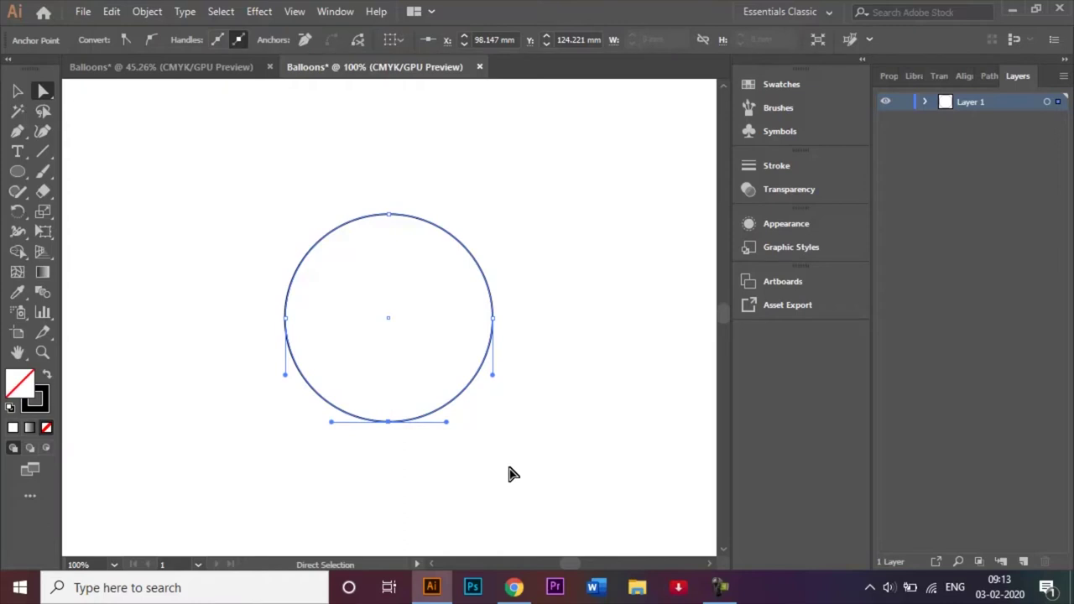
{"action": "key", "text": "Down"}
{"action": "key", "text": "Down"}
{"action": "key", "text": "Down"}
{"action": "key", "text": "Down"}
{"action": "key", "text": "Down"}
{"action": "key", "text": "Down"}
{"action": "key", "text": "Down"}
{"action": "key", "text": "Down"}
{"action": "key", "text": "Down"}
{"action": "key", "text": "Down"}
{"action": "key", "text": "Down"}
{"action": "key", "text": "Down"}
{"action": "key", "text": "Down"}
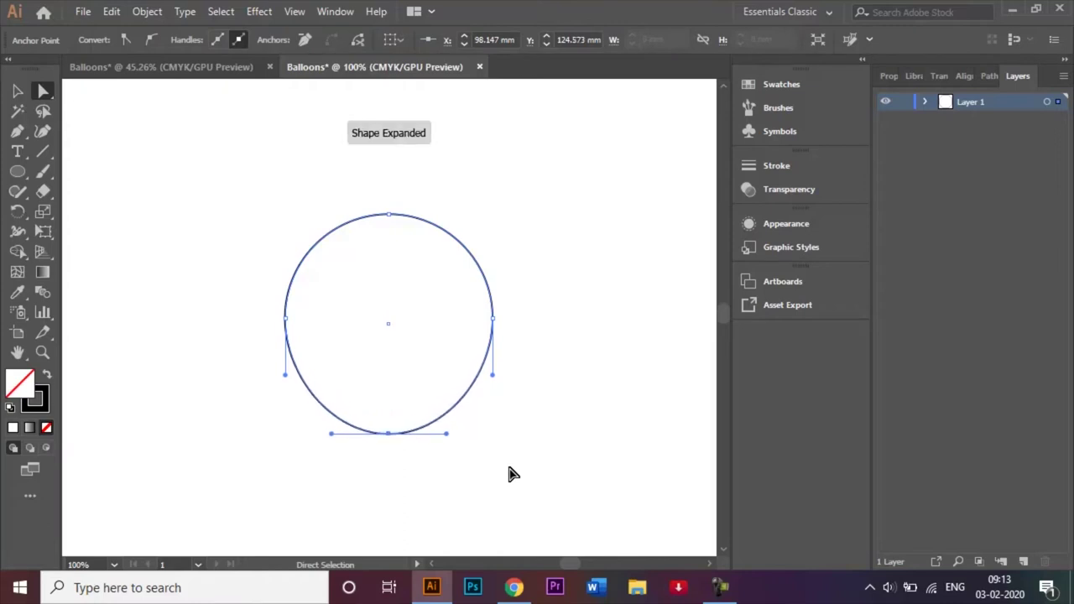
Nudge the top anchor point of the shape down to about Y 66.1 mm to flatten the top slightly.
{"action": "left_click", "coordinate": [389, 217]}
{"action": "key", "text": "Down"}
{"action": "key", "text": "Down"}
{"action": "key", "text": "Down"}
{"action": "key", "text": "Down"}
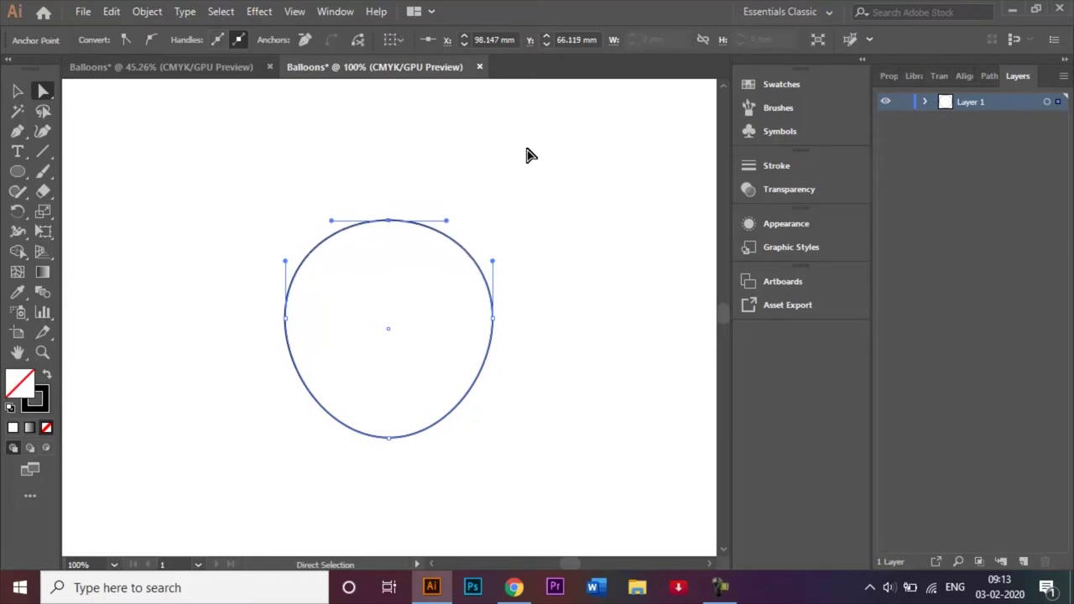
Nudge the shape's left anchor point inward to about X 70.7 mm.
{"action": "left_click", "coordinate": [286, 317]}
{"action": "key", "text": "Right"}
{"action": "key", "text": "Right"}
{"action": "key", "text": "Right"}
{"action": "key", "text": "Right"}
{"action": "key", "text": "Right"}
{"action": "key", "text": "Right"}
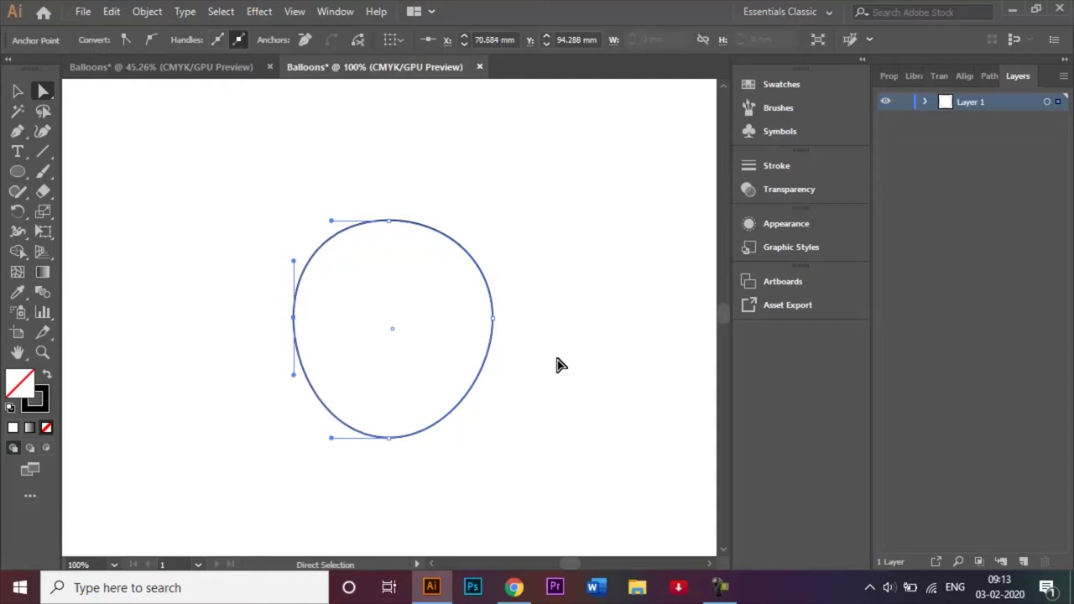
Nudge the shape's right anchor point inward to about X 125.6 mm and deselect the balloon outline.
{"action": "left_click", "coordinate": [491, 321]}
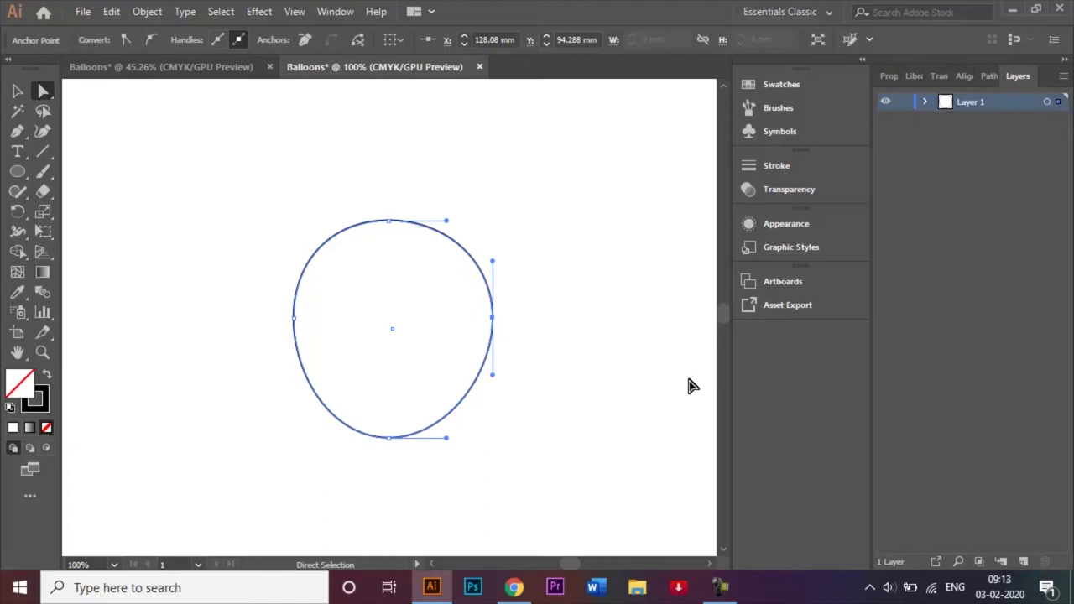
{"action": "key", "text": "Left"}
{"action": "key", "text": "Left"}
{"action": "key", "text": "Left"}
{"action": "key", "text": "Left"}
{"action": "key", "text": "Left"}
{"action": "key", "text": "Left"}
{"action": "key", "text": "Left"}
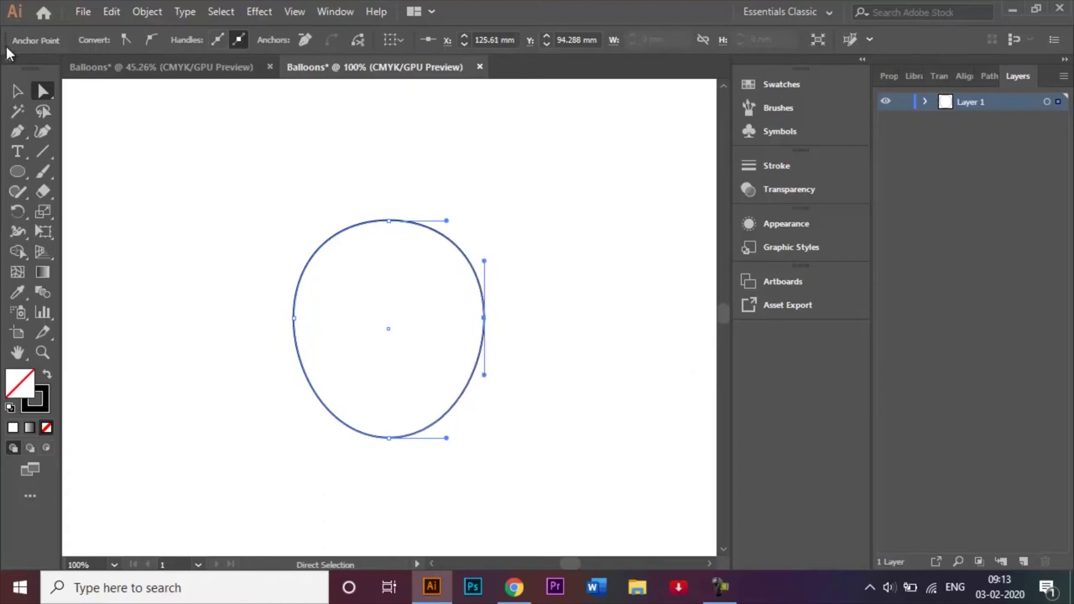
{"action": "left_click", "coordinate": [18, 91]}
{"action": "left_click", "coordinate": [248, 110]}
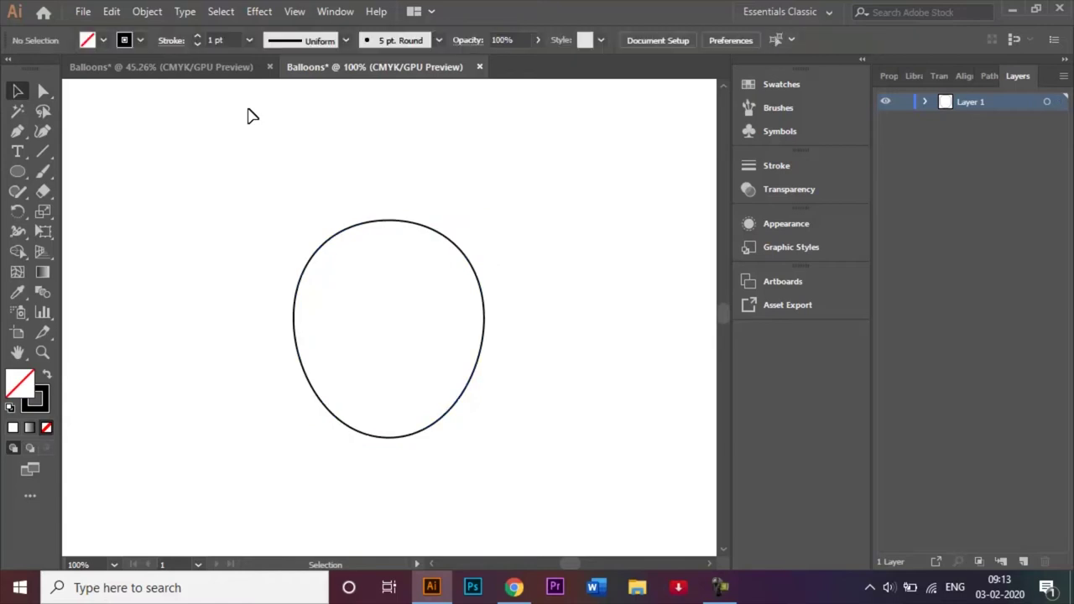
Check the knots in the finished artwork, then draw a small three-pointed triangle beside the balloon outline with the Star tool.
{"action": "left_click", "coordinate": [211, 72]}
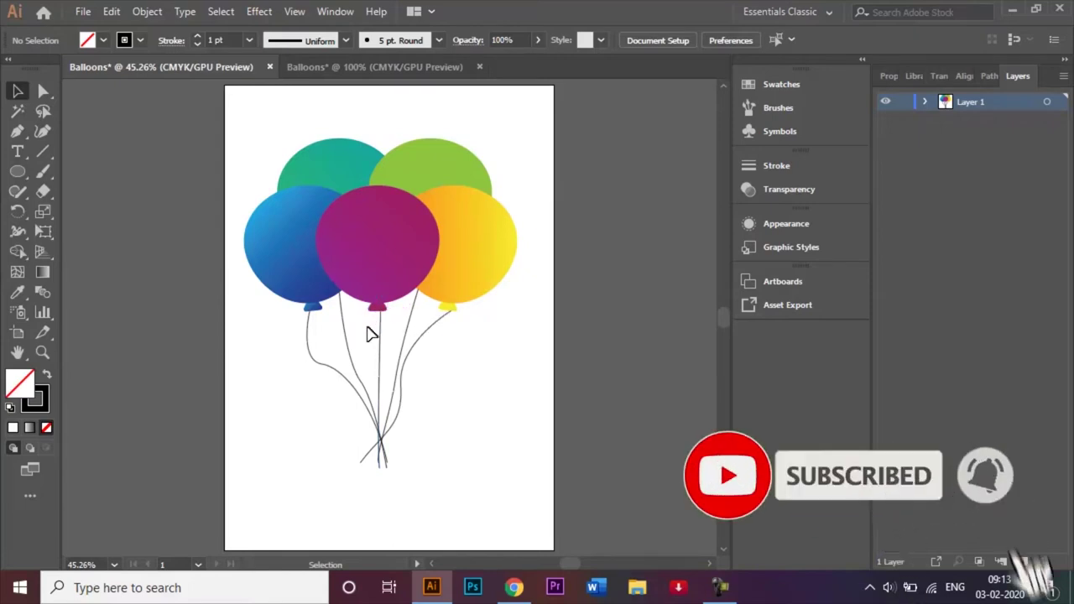
{"action": "left_click", "coordinate": [398, 66]}
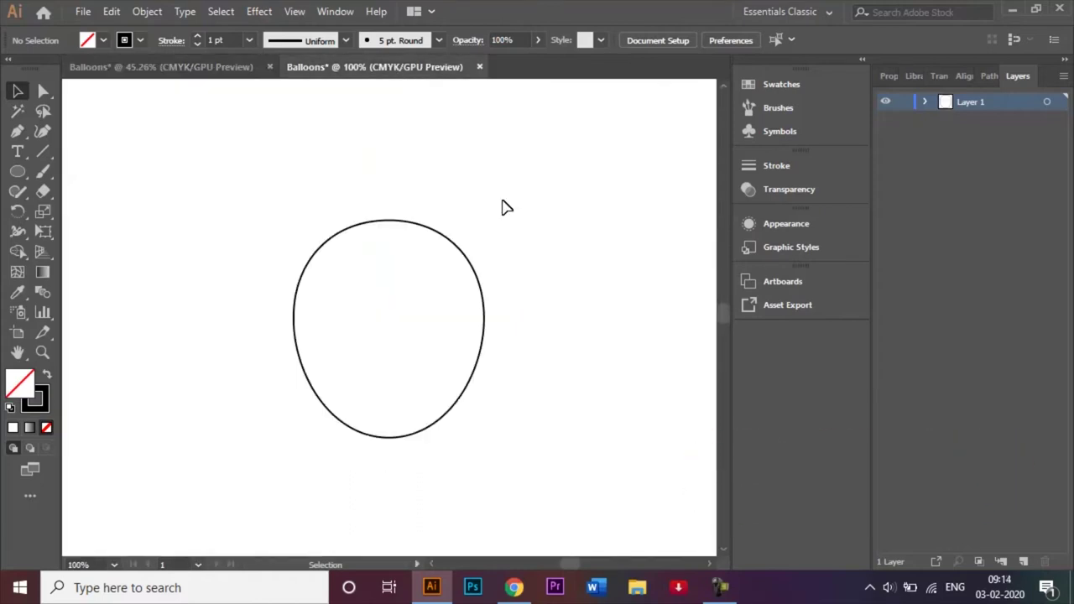
{"action": "left_click", "coordinate": [17, 180]}
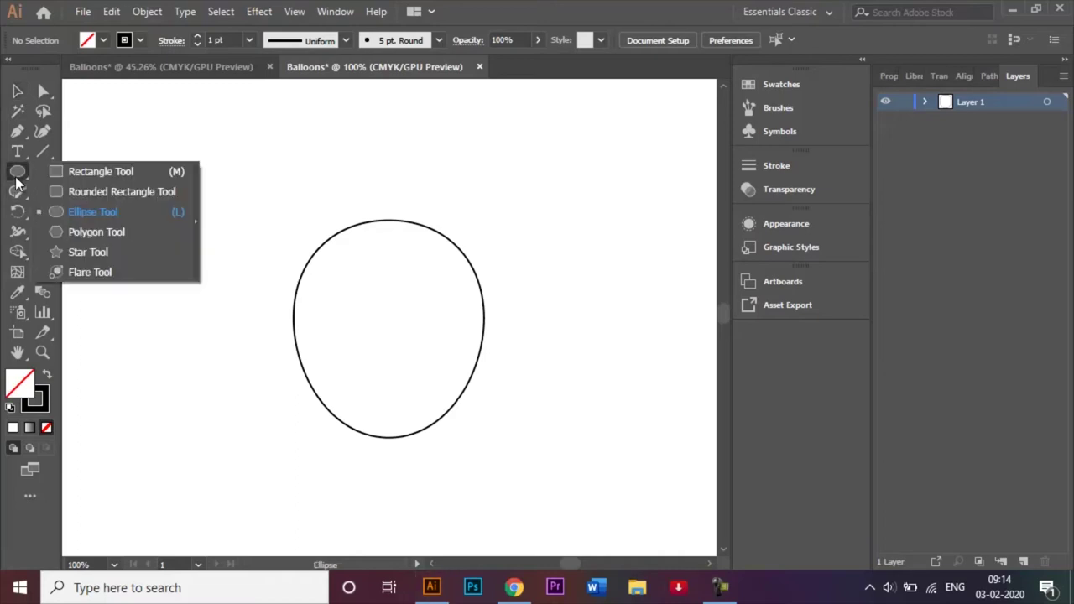
{"action": "left_click", "coordinate": [93, 250]}
{"action": "left_click_drag", "start_coordinate": [153, 231], "coordinate": [182, 282]}
{"action": "key", "text": "Up"}
{"action": "key", "text": "Up"}
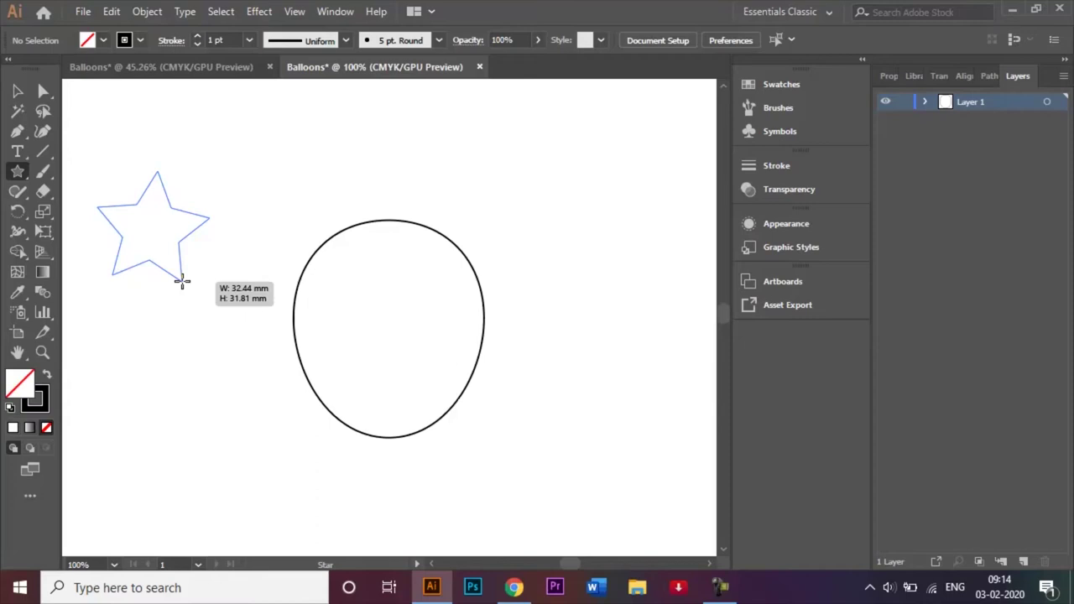
{"action": "key", "text": "Down"}
{"action": "left_click_drag", "start_coordinate": [182, 283], "coordinate": [173, 242]}
{"action": "key", "text": "Down"}
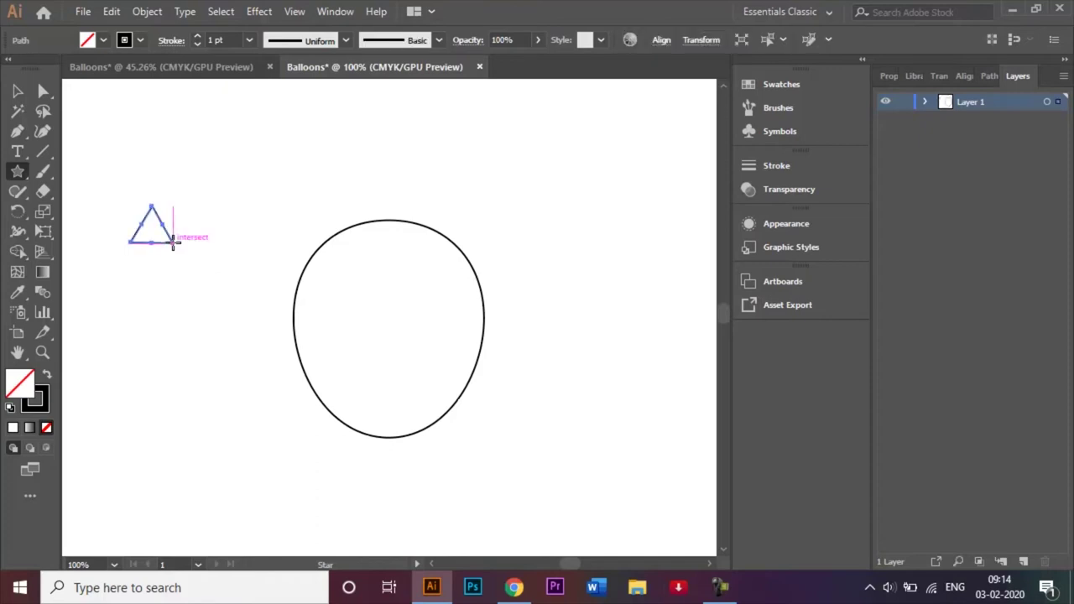
Move the small triangle onto the bottom centre of the balloon outline as its knot.
{"action": "left_click", "coordinate": [18, 91]}
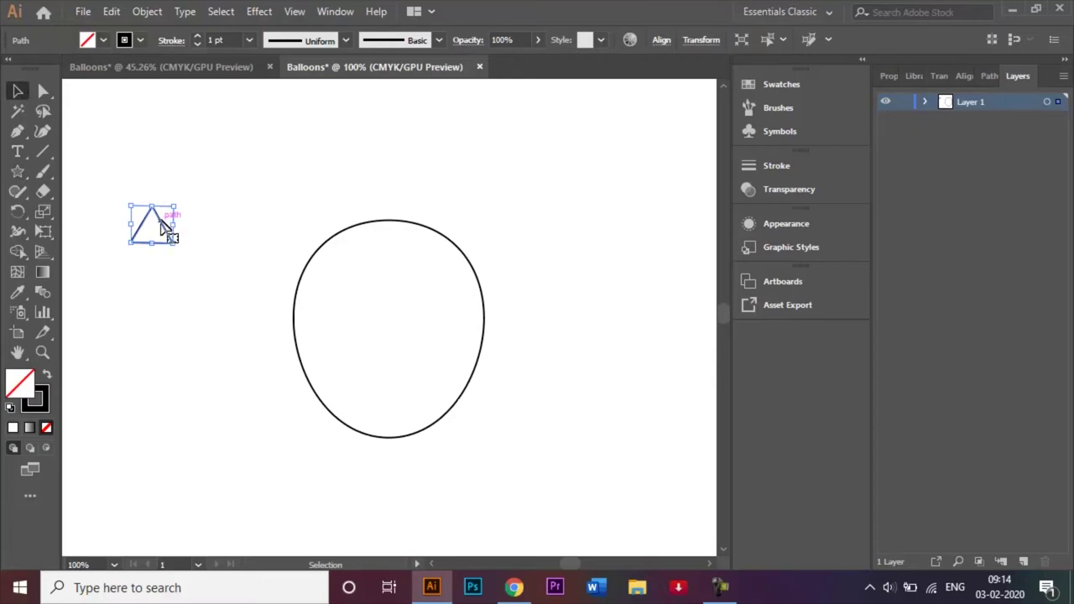
{"action": "left_click_drag", "start_coordinate": [165, 228], "coordinate": [403, 439]}
{"action": "left_click", "coordinate": [518, 410]}
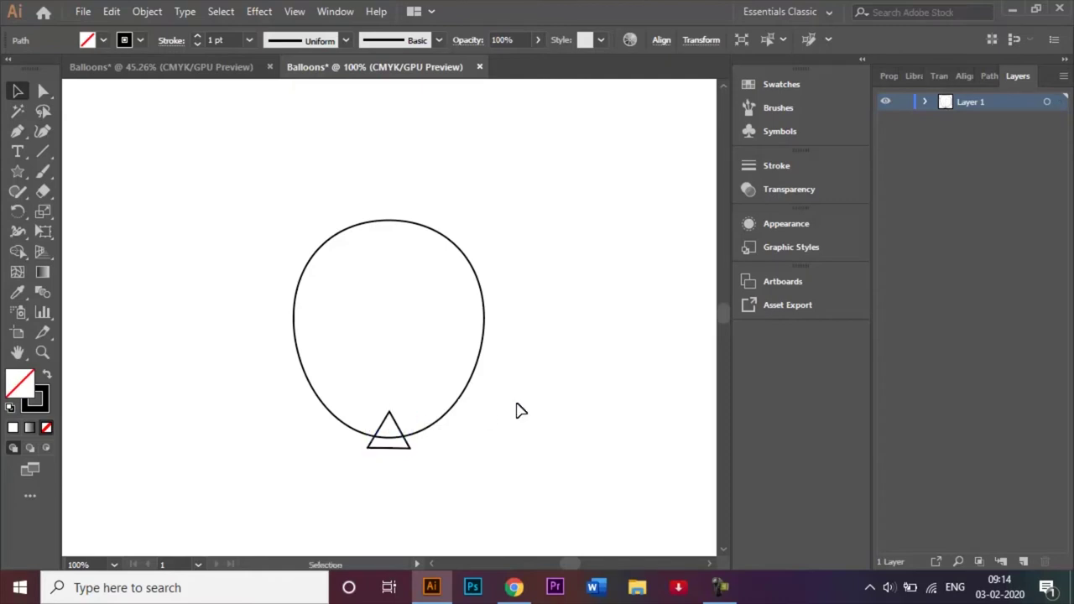
Duplicate the balloon and its knot horizontally, placing one copy about 33.6 mm to each side of the original.
{"action": "key", "text": "ctrl+0"}
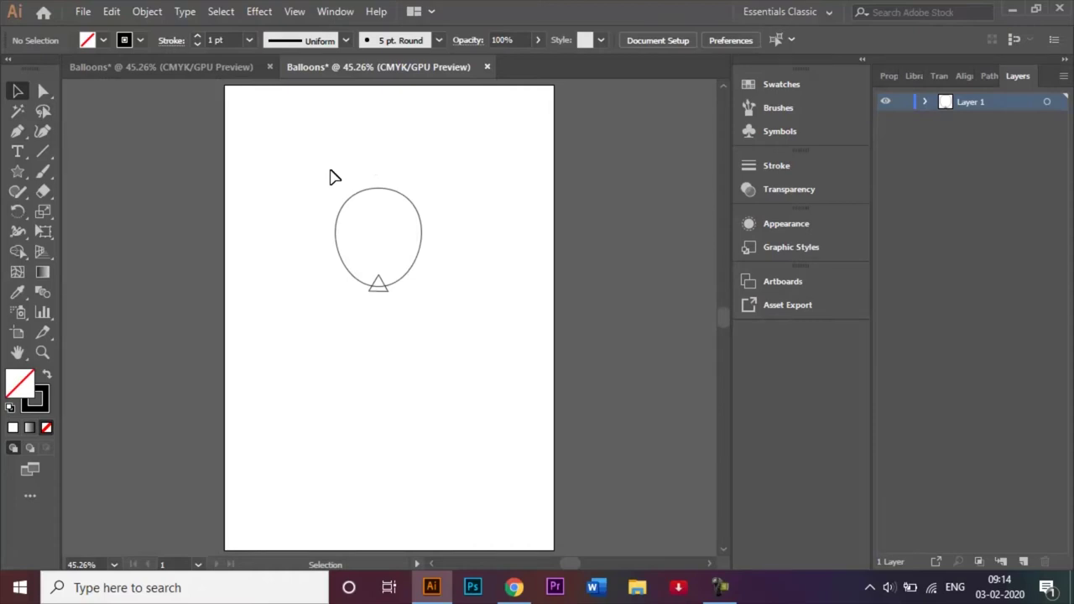
{"action": "left_click_drag", "start_coordinate": [330, 176], "coordinate": [448, 331]}
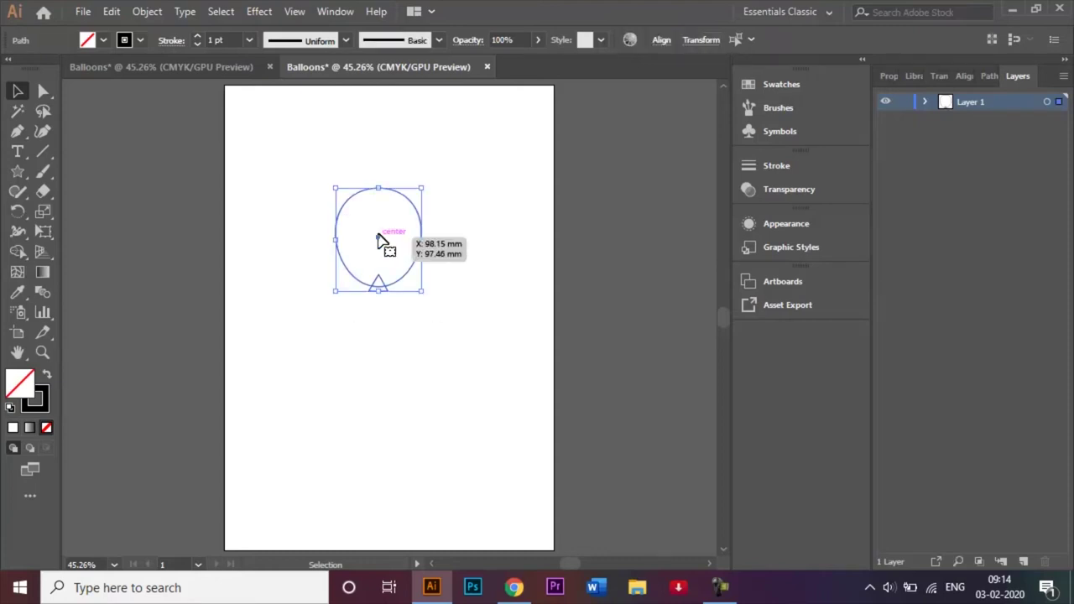
{"action": "left_click_drag", "start_coordinate": [379, 240], "coordinate": [435, 245]}
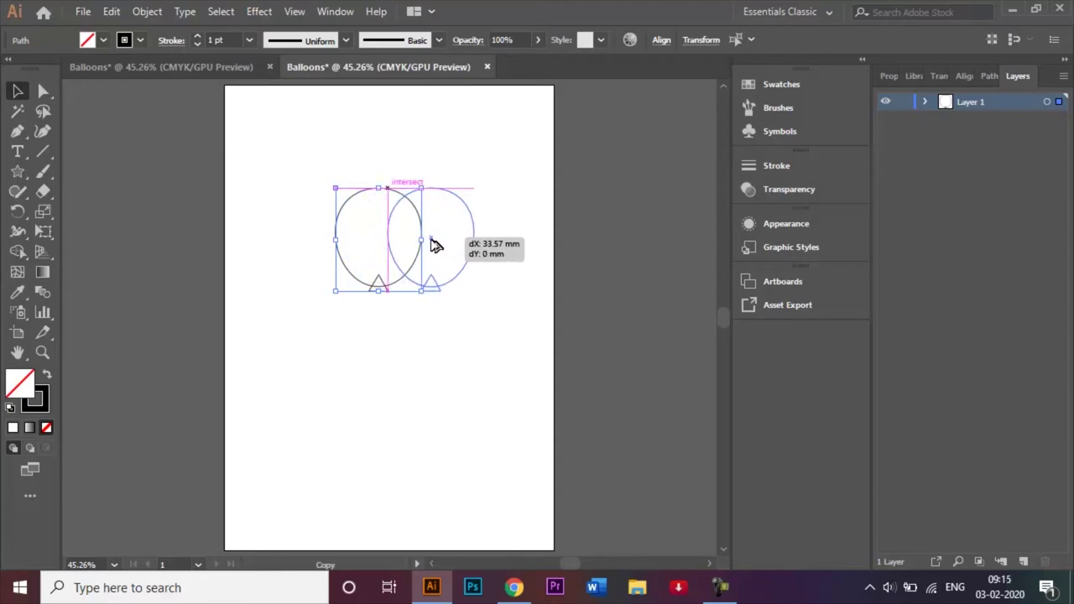
{"action": "left_click_drag", "start_coordinate": [435, 245], "coordinate": [325, 243]}
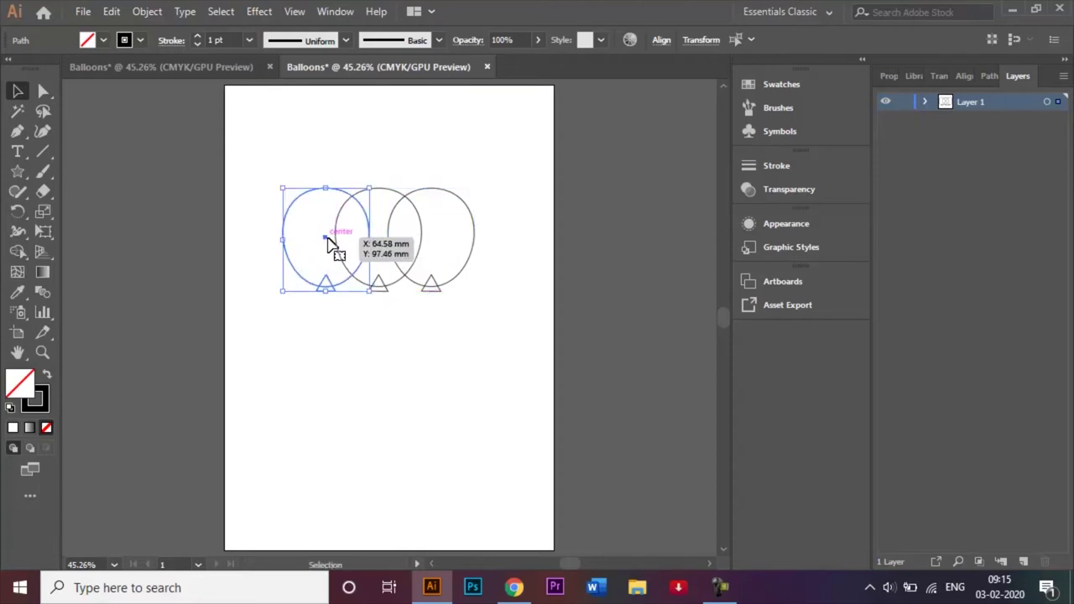
{"action": "left_click", "coordinate": [437, 183]}
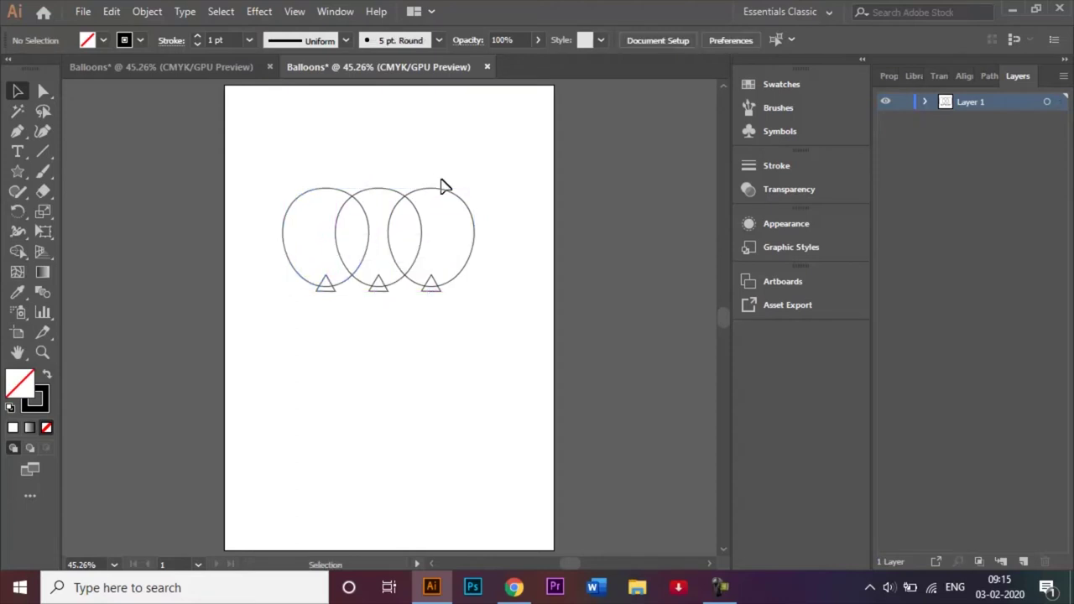
Rotate the right balloon and its knot slightly clockwise so the knot points toward the middle.
{"action": "left_click_drag", "start_coordinate": [436, 174], "coordinate": [440, 223]}
{"action": "left_click_drag", "start_coordinate": [442, 318], "coordinate": [447, 319]}
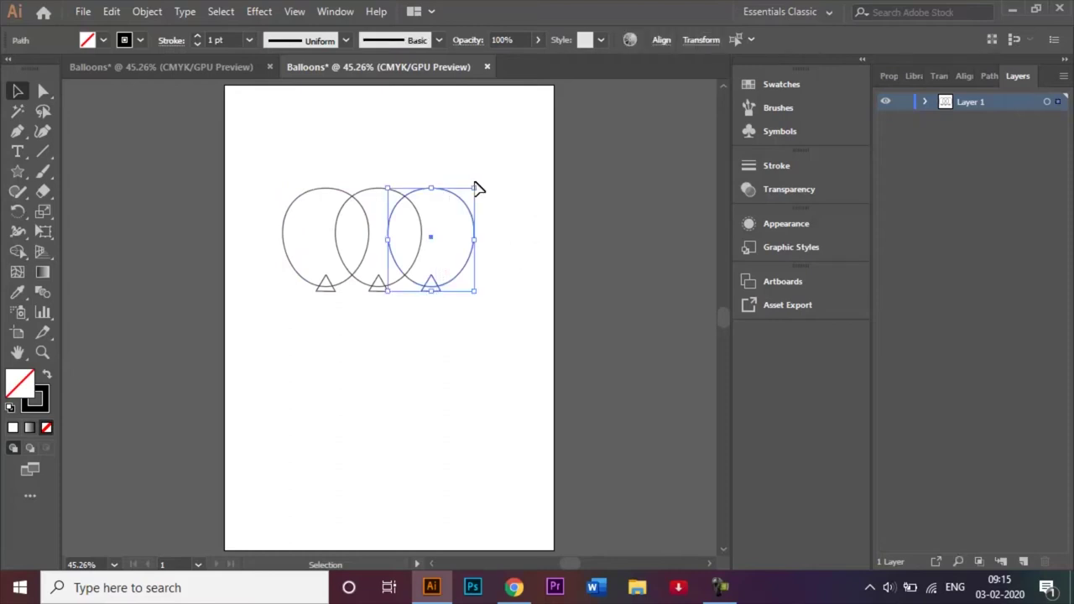
{"action": "left_click_drag", "start_coordinate": [475, 181], "coordinate": [481, 188]}
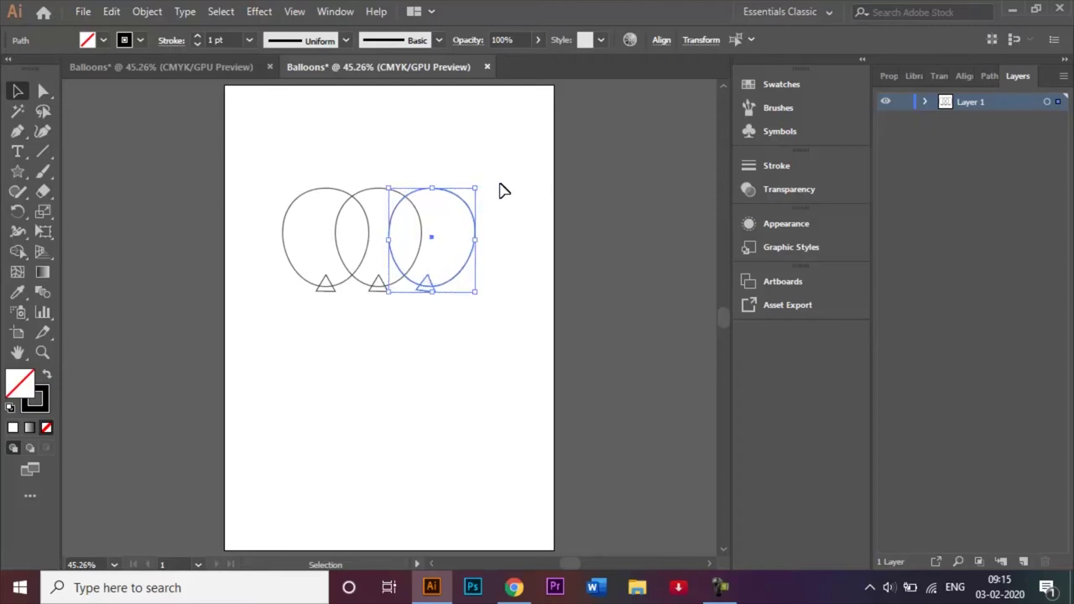
{"action": "left_click", "coordinate": [501, 190]}
Rotate the left balloon and its knot slightly counterclockwise so the knot points toward the middle.
{"action": "left_click_drag", "start_coordinate": [283, 177], "coordinate": [328, 324]}
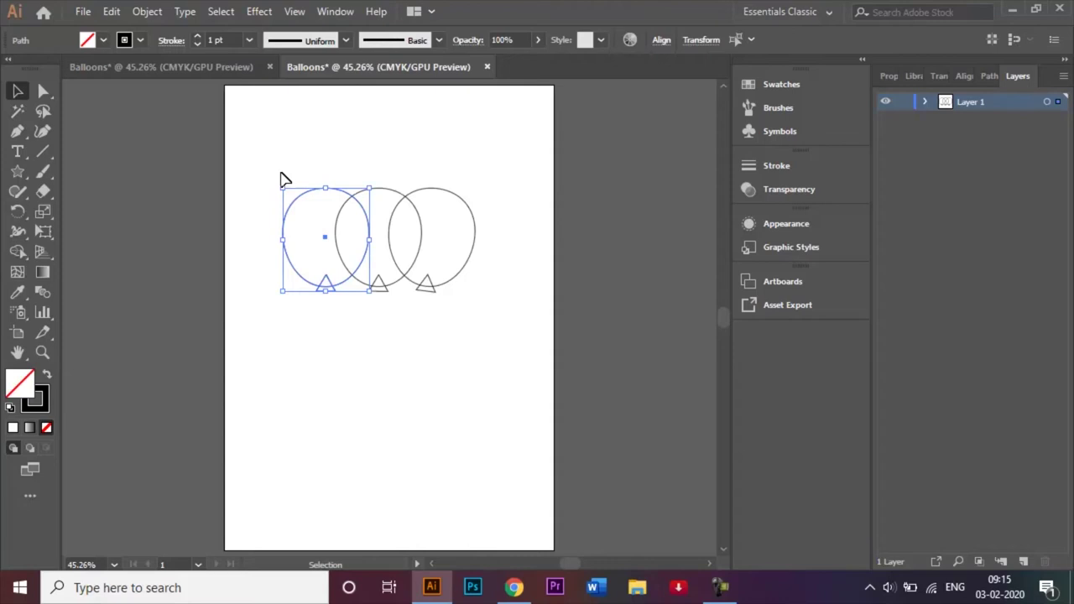
{"action": "mouse_move", "coordinate": [281, 177]}
{"action": "left_mouse_down"}
{"action": "mouse_move", "coordinate": [275, 184]}
{"action": "mouse_move", "coordinate": [288, 184]}
{"action": "left_mouse_up"}
{"action": "left_click", "coordinate": [356, 165]}
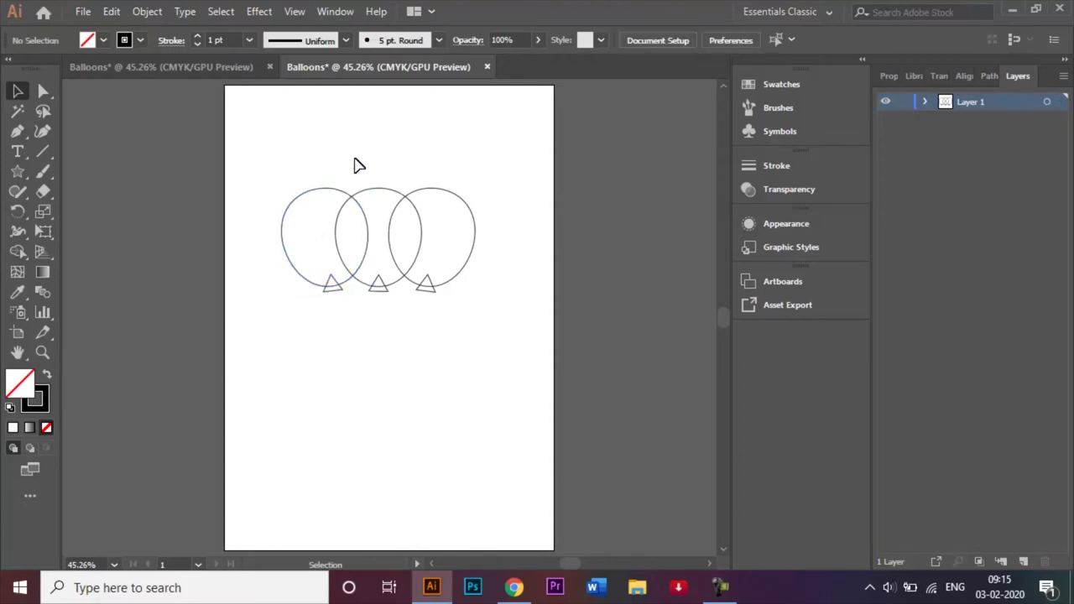
Copy the left balloon outline without its knot to a higher position between the left and middle balloons.
{"action": "left_click", "coordinate": [327, 195]}
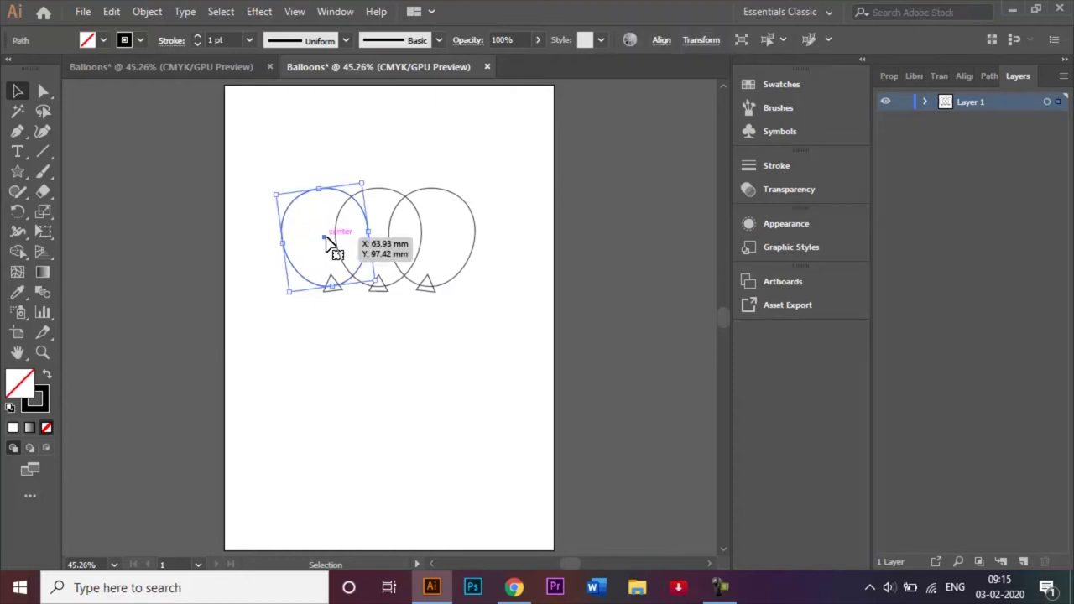
{"action": "left_click_drag", "start_coordinate": [327, 241], "coordinate": [354, 211]}
{"action": "left_click", "coordinate": [424, 175]}
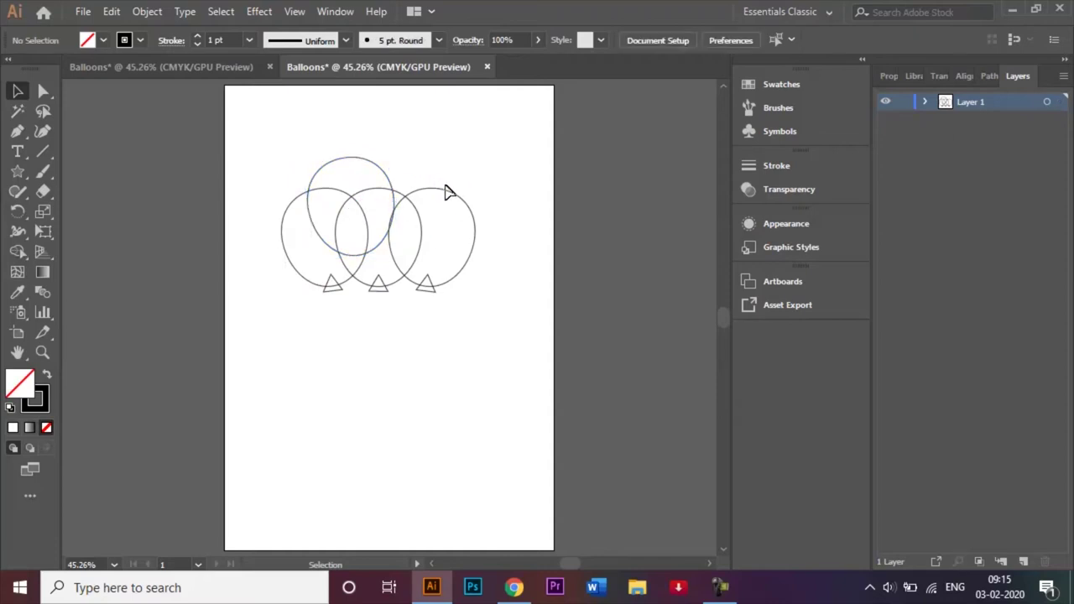
Copy the right balloon outline without its knot to a higher position between the middle and right balloons.
{"action": "left_click", "coordinate": [456, 204]}
{"action": "left_click_drag", "start_coordinate": [444, 234], "coordinate": [415, 208]}
{"action": "left_click", "coordinate": [509, 197]}
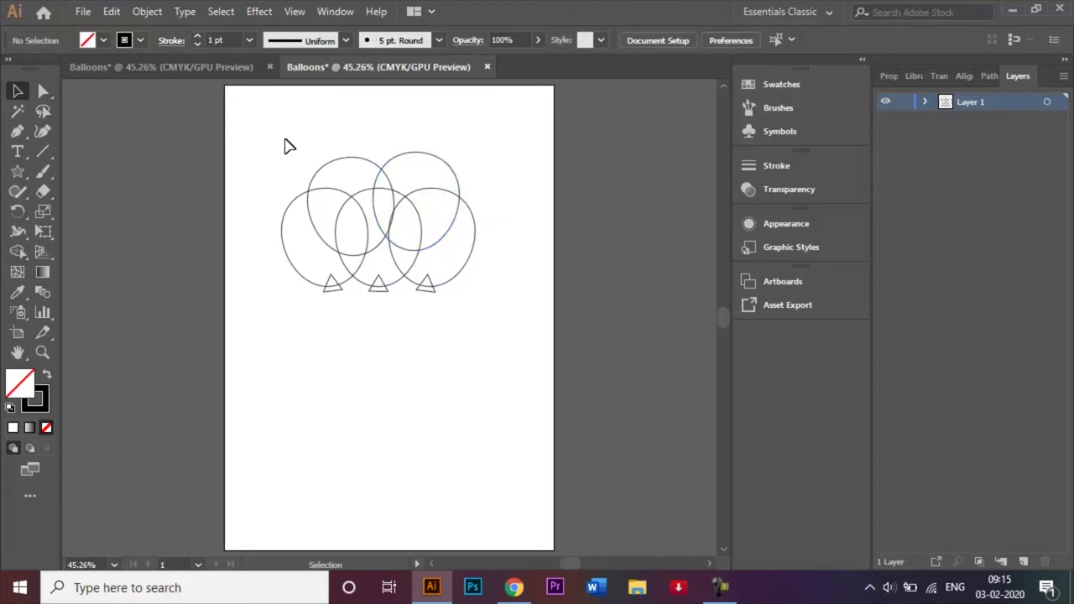
Enlarge all five balloons and their knots together, proportionally about their common centre, to about 1.3 times their size.
{"action": "left_click_drag", "start_coordinate": [272, 136], "coordinate": [487, 333]}
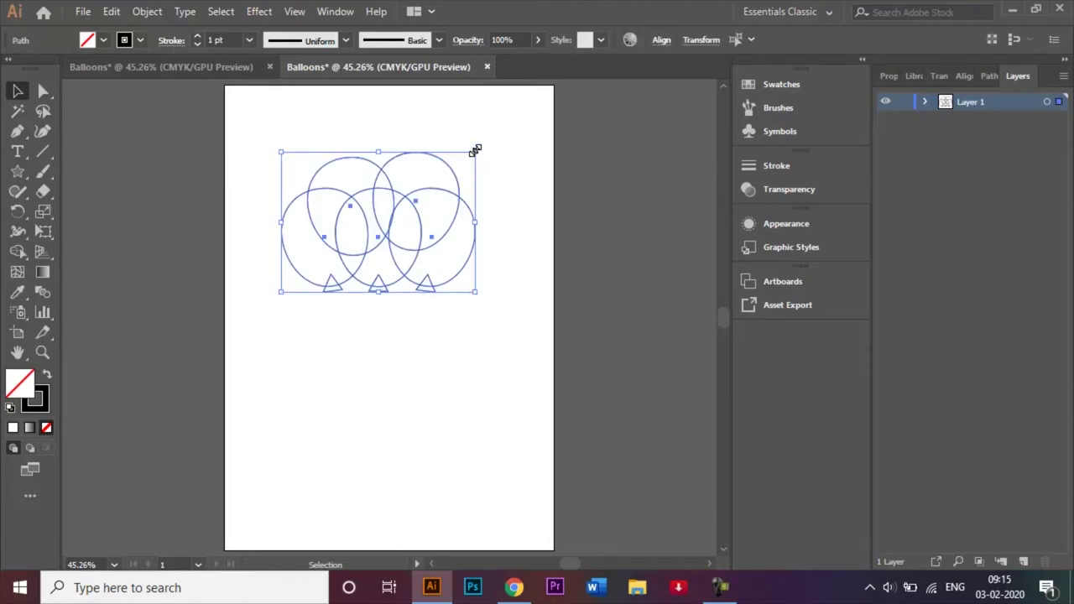
{"action": "left_click_drag", "start_coordinate": [475, 149], "coordinate": [516, 137]}
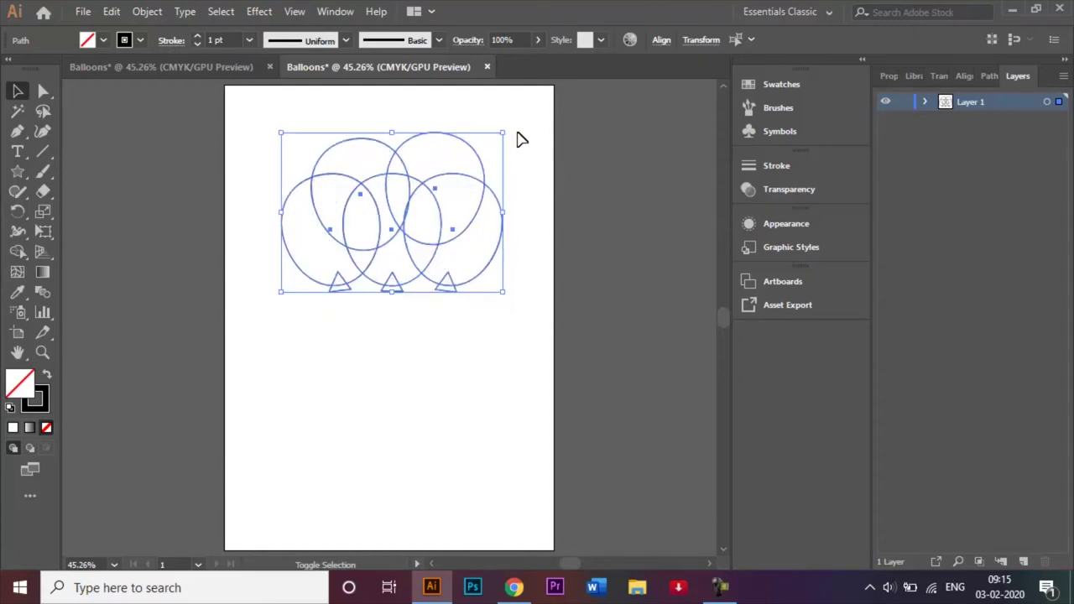
{"action": "key", "text": "ctrl+z"}
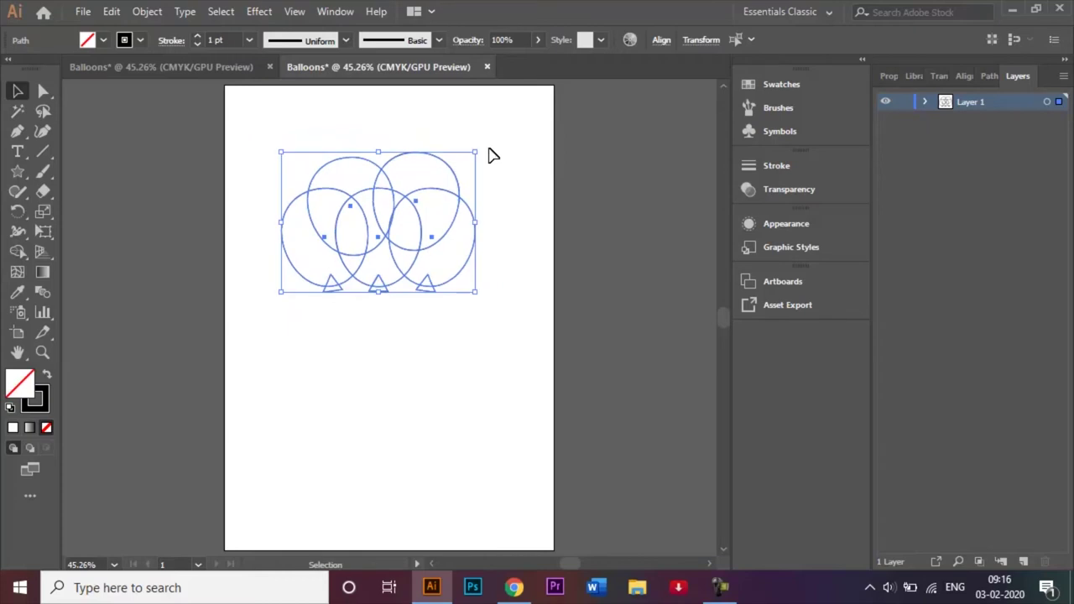
{"action": "left_click_drag", "start_coordinate": [476, 150], "coordinate": [509, 132]}
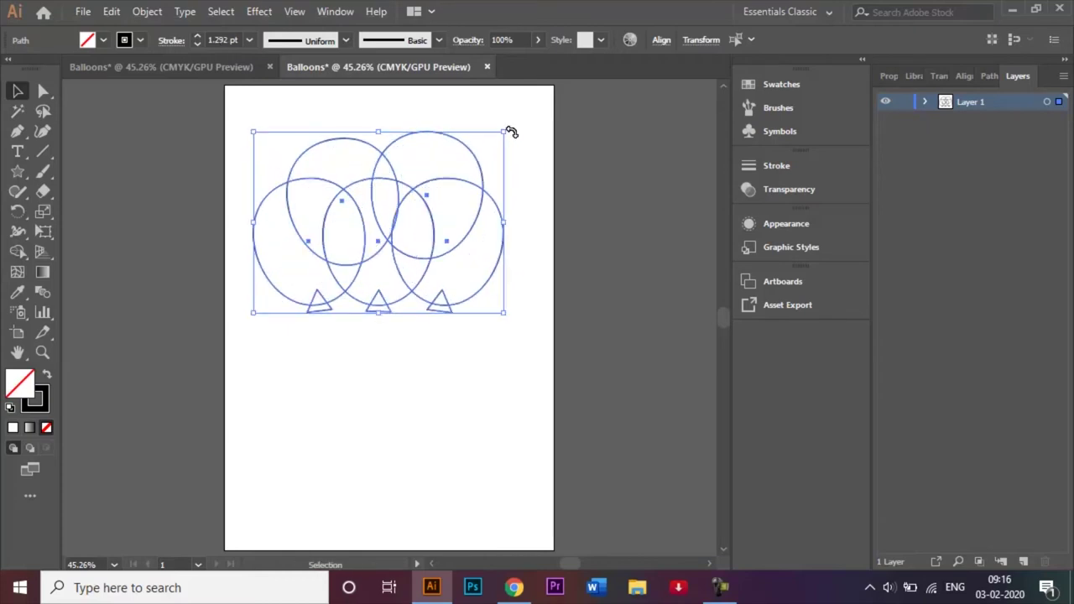
{"action": "left_click", "coordinate": [576, 164]}
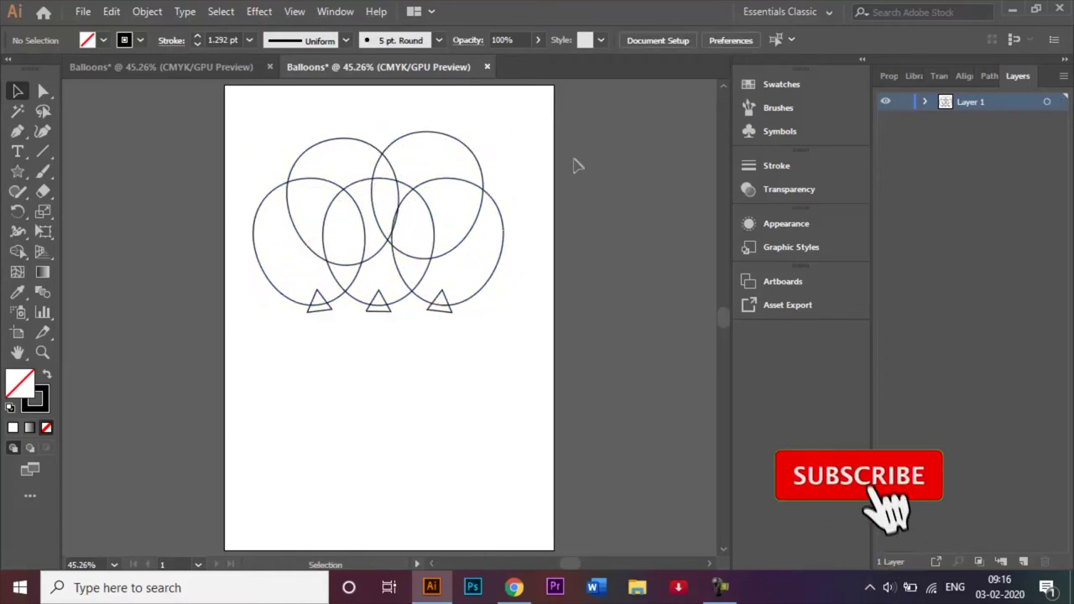
Compare the outlines with the finished balloon artwork in the other document, examining its colours and stacking, and return to the drawing.
{"action": "left_click", "coordinate": [202, 66]}
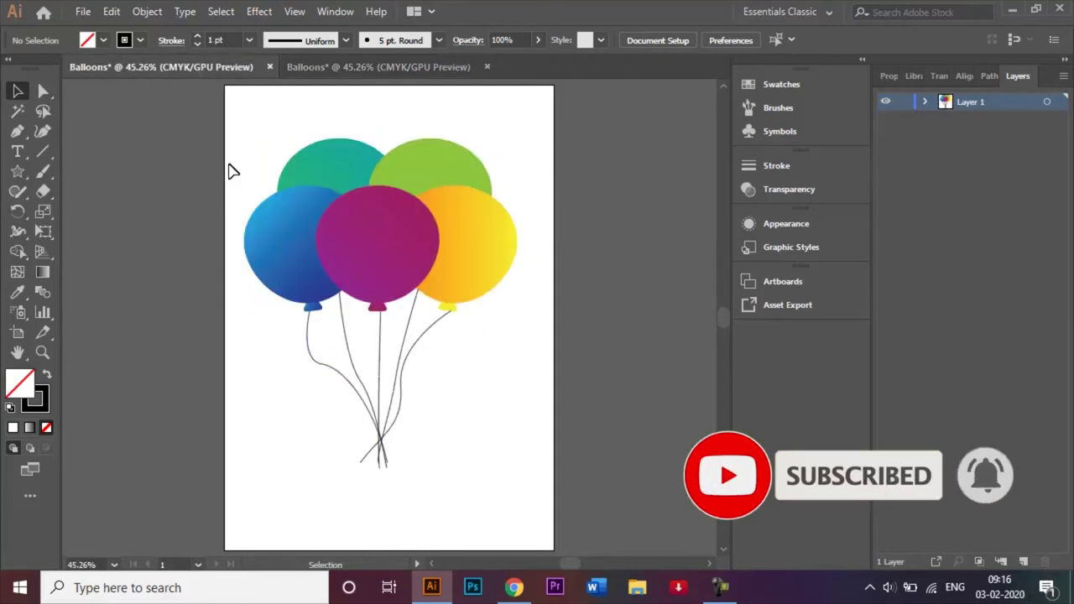
{"action": "left_click", "coordinate": [327, 67]}
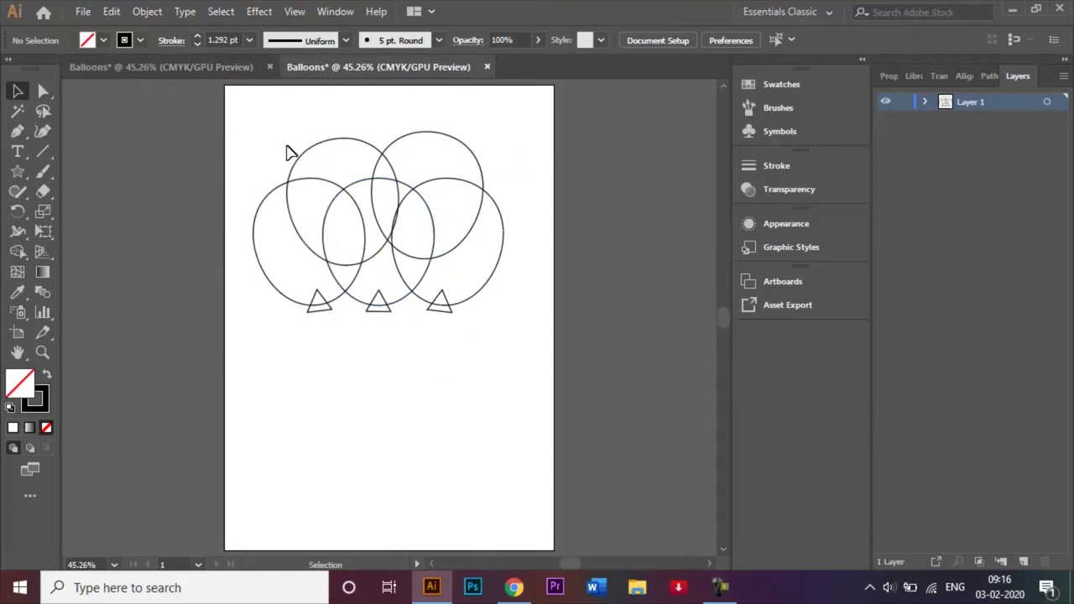
{"action": "left_click", "coordinate": [216, 69]}
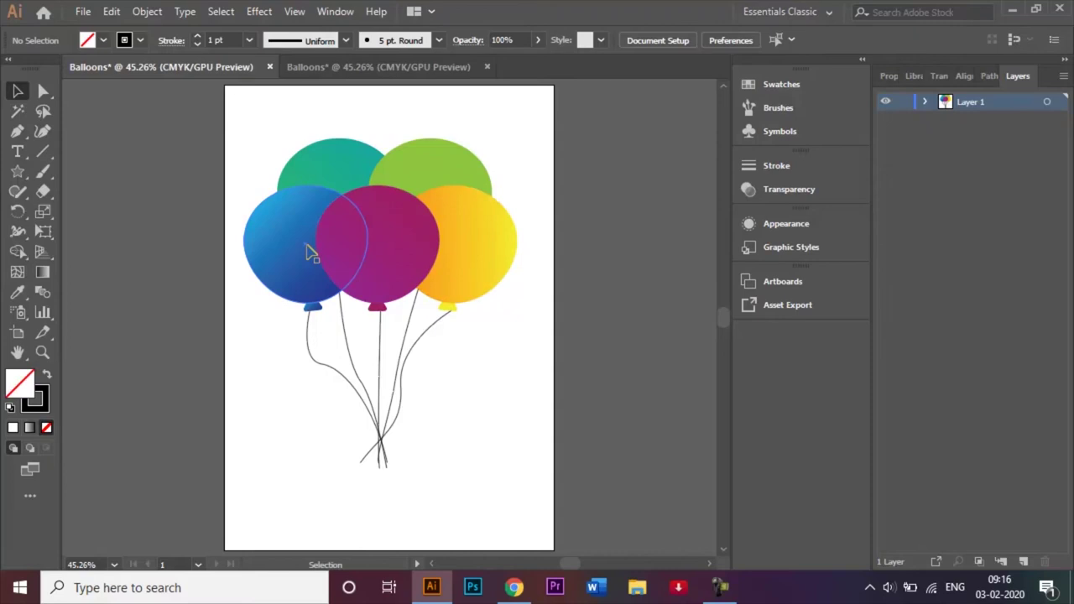
{"action": "left_click", "coordinate": [374, 68]}
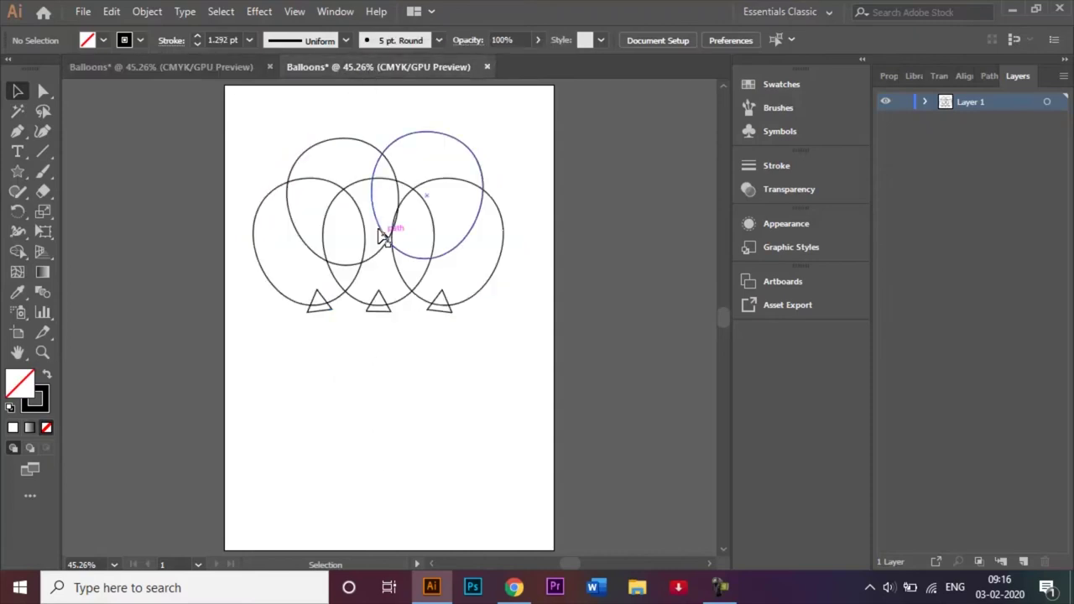
Fill the middle balloon and its knot with the default white-to-black linear gradient.
{"action": "left_click", "coordinate": [412, 301]}
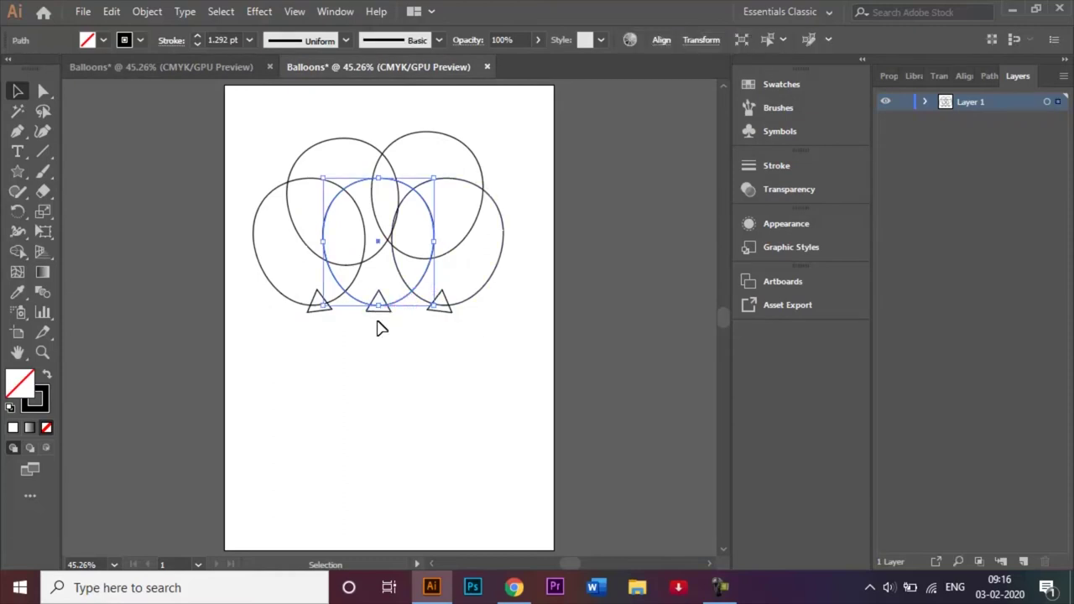
{"action": "key", "text": "ctrl+equal"}
{"action": "key", "text": "ctrl+equal"}
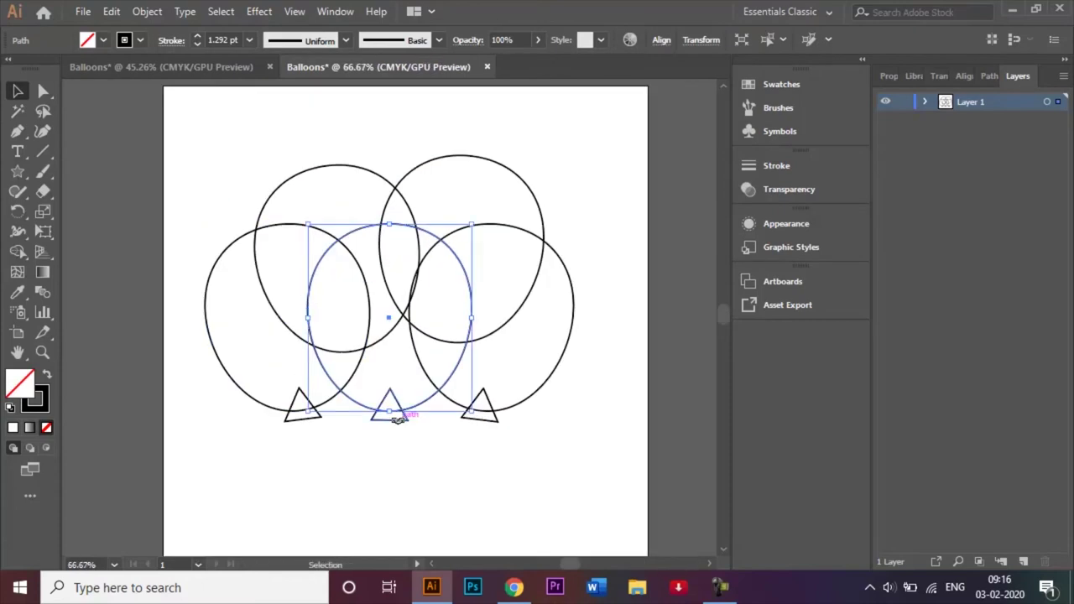
{"action": "left_click", "coordinate": [398, 419], "text": "shift"}
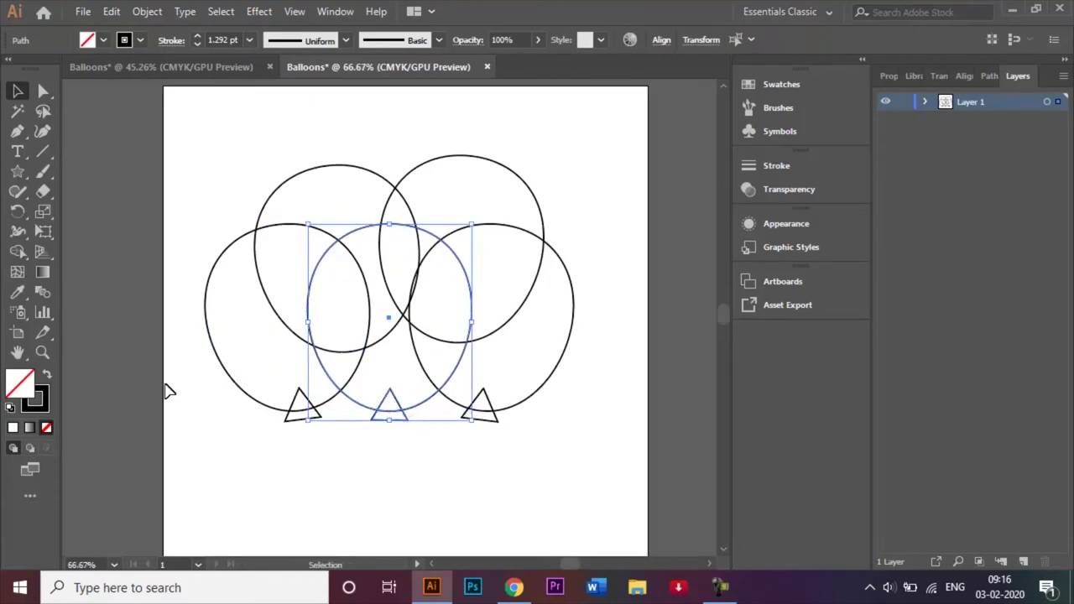
{"action": "left_click", "coordinate": [47, 270]}
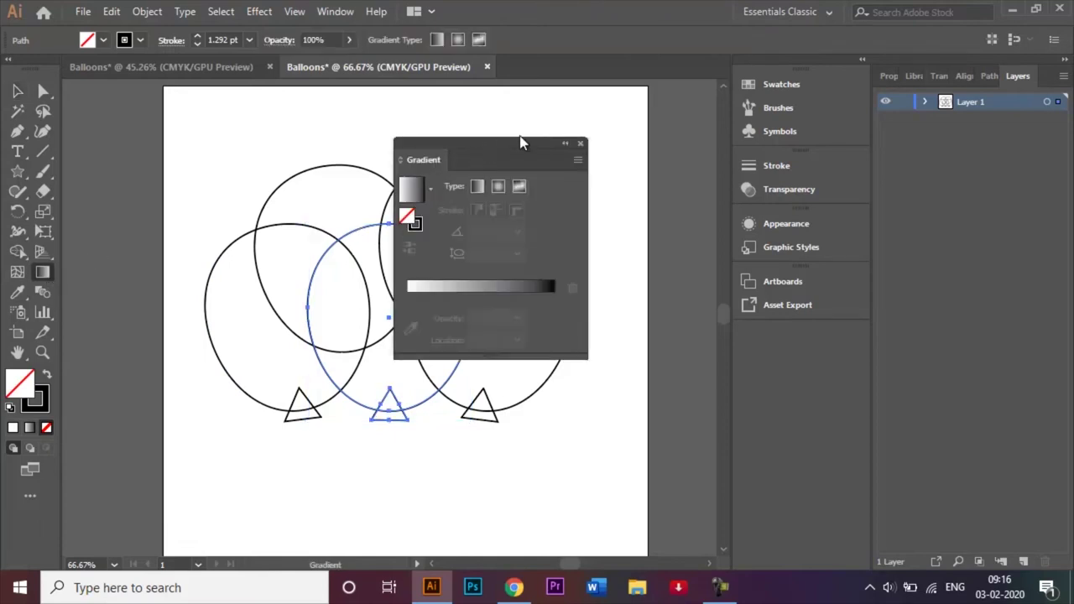
{"action": "left_click_drag", "start_coordinate": [501, 153], "coordinate": [621, 187]}
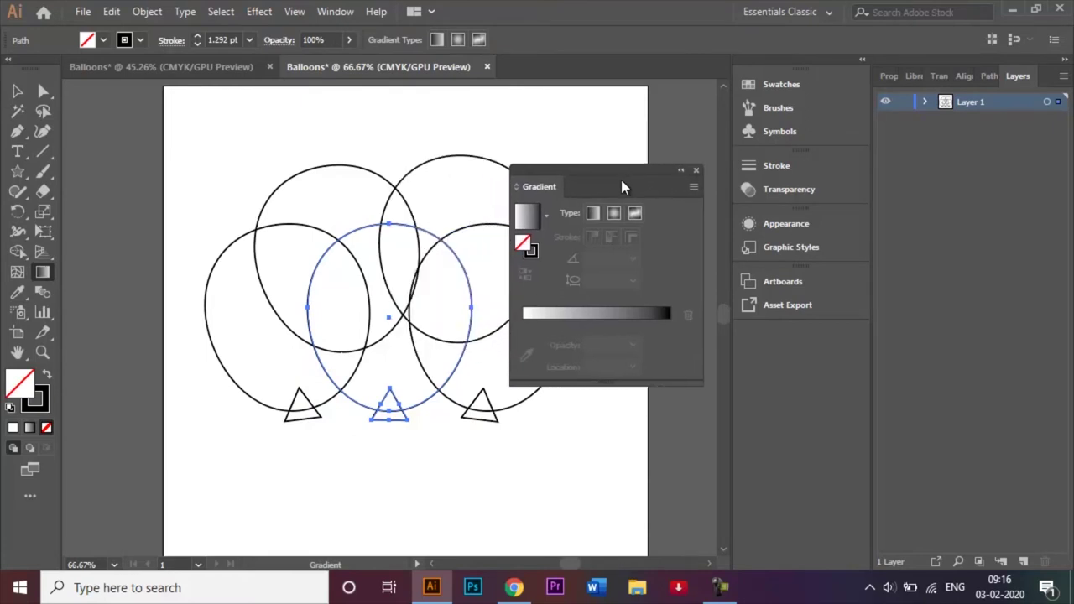
{"action": "left_click", "coordinate": [553, 325]}
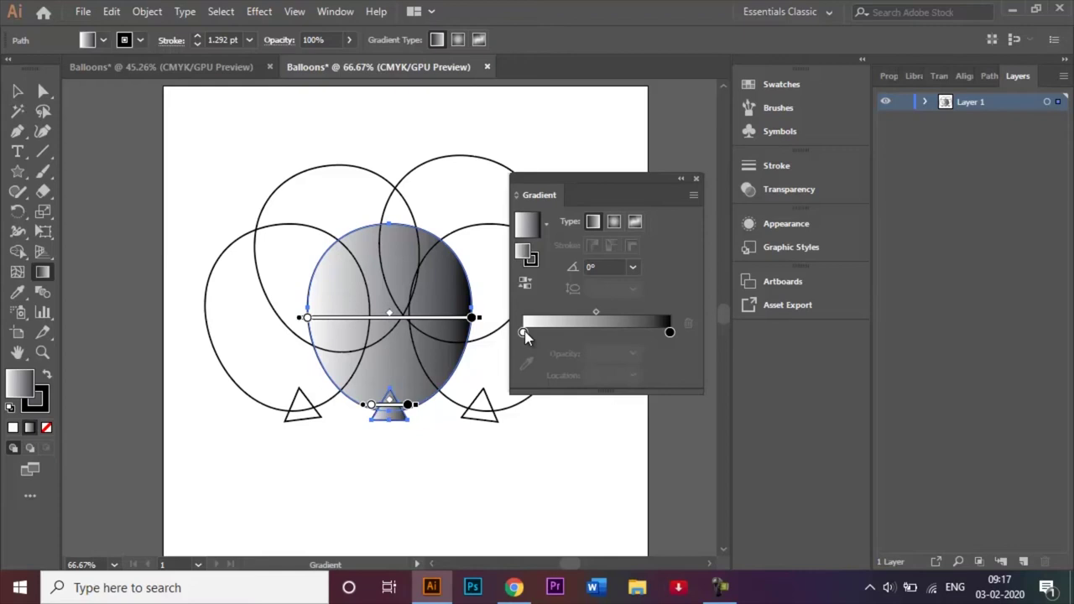
Recolour the gradient of the middle balloon and knot with a dark magenta start stop and a purple end stop.
{"action": "double_click", "coordinate": [523, 333]}
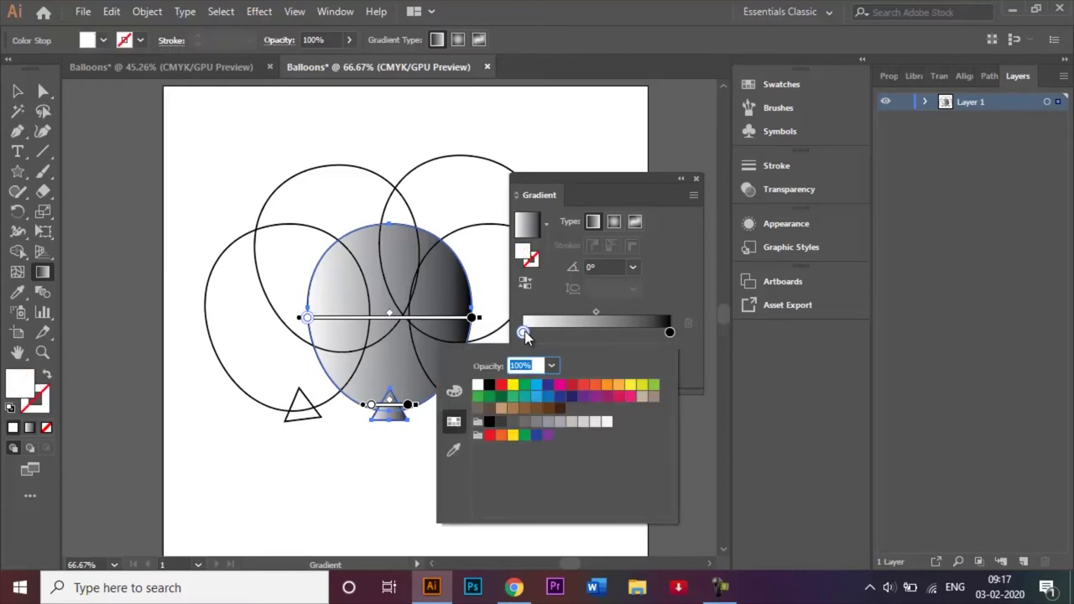
{"action": "left_click", "coordinate": [607, 398]}
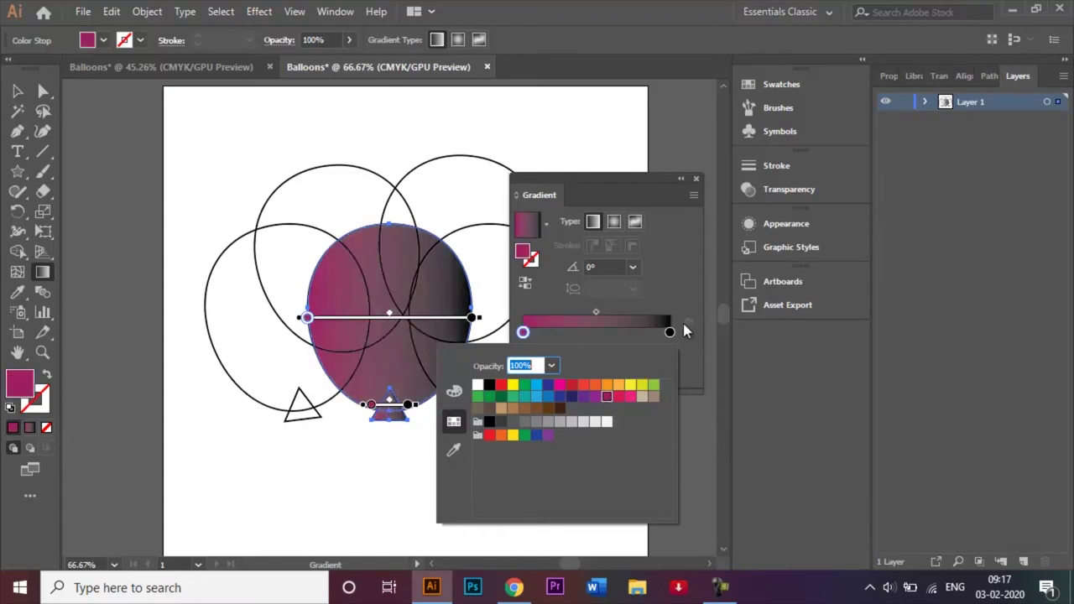
{"action": "double_click", "coordinate": [669, 332]}
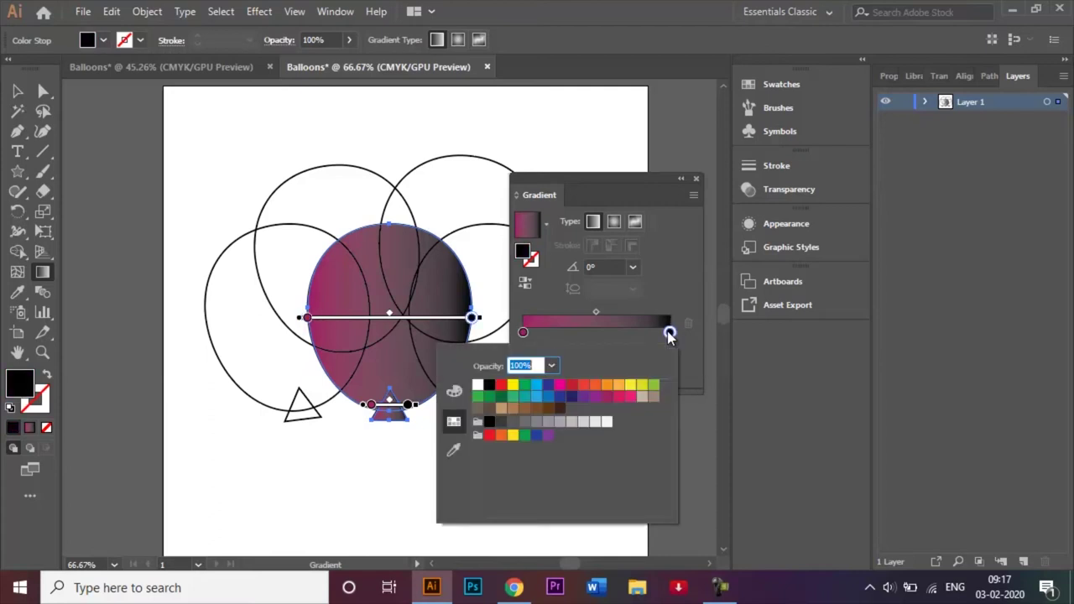
{"action": "left_click", "coordinate": [583, 398]}
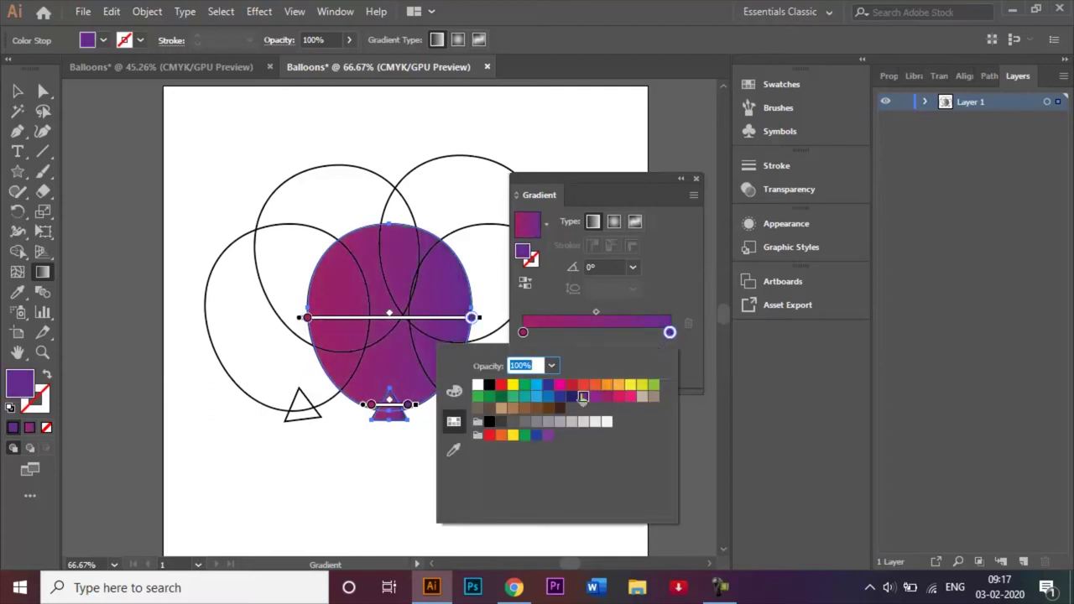
{"action": "left_click", "coordinate": [659, 288]}
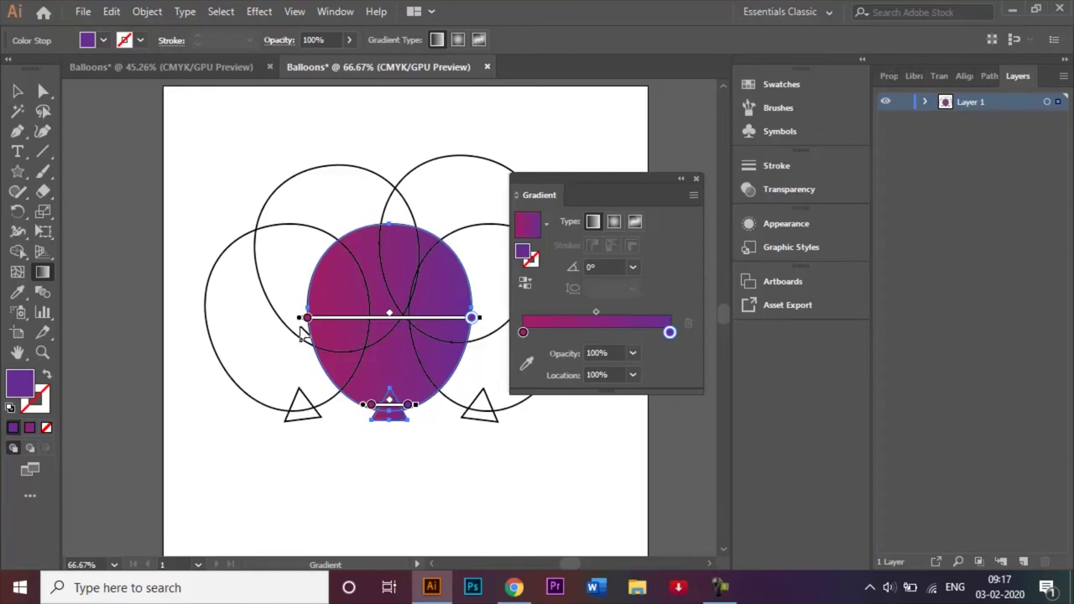
Set the gradient angle of the middle balloon and knot to -45° and close the gradient settings.
{"action": "left_click", "coordinate": [633, 267]}
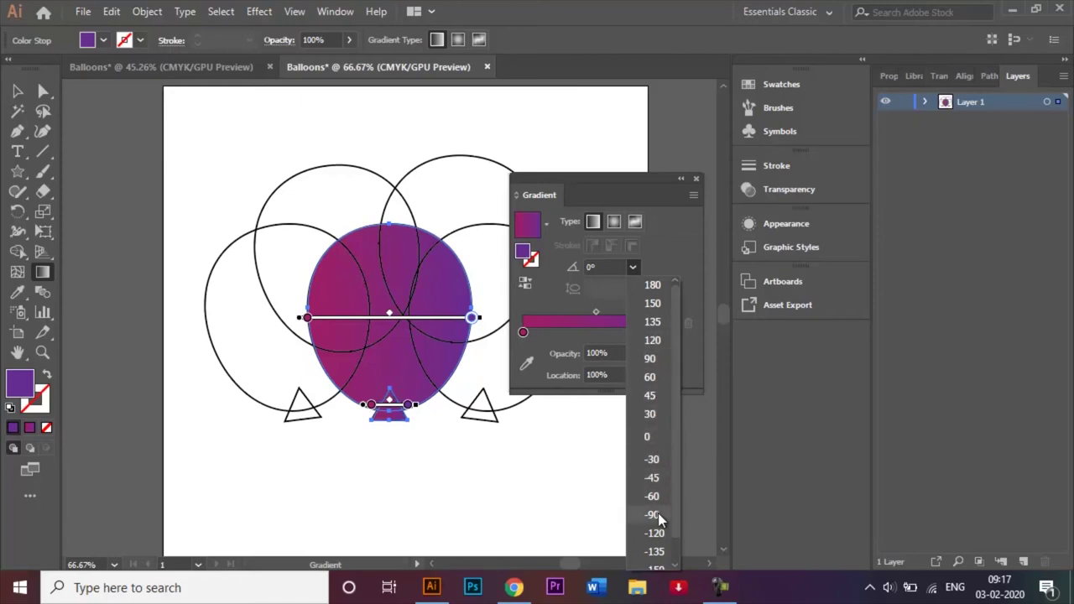
{"action": "left_click", "coordinate": [656, 473]}
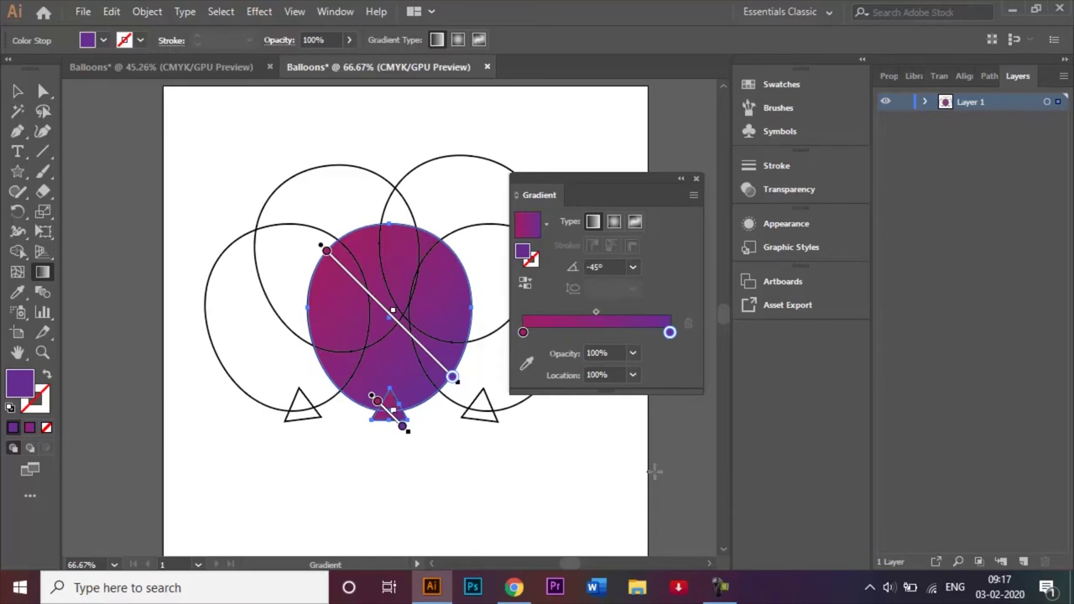
{"action": "left_click", "coordinate": [681, 178]}
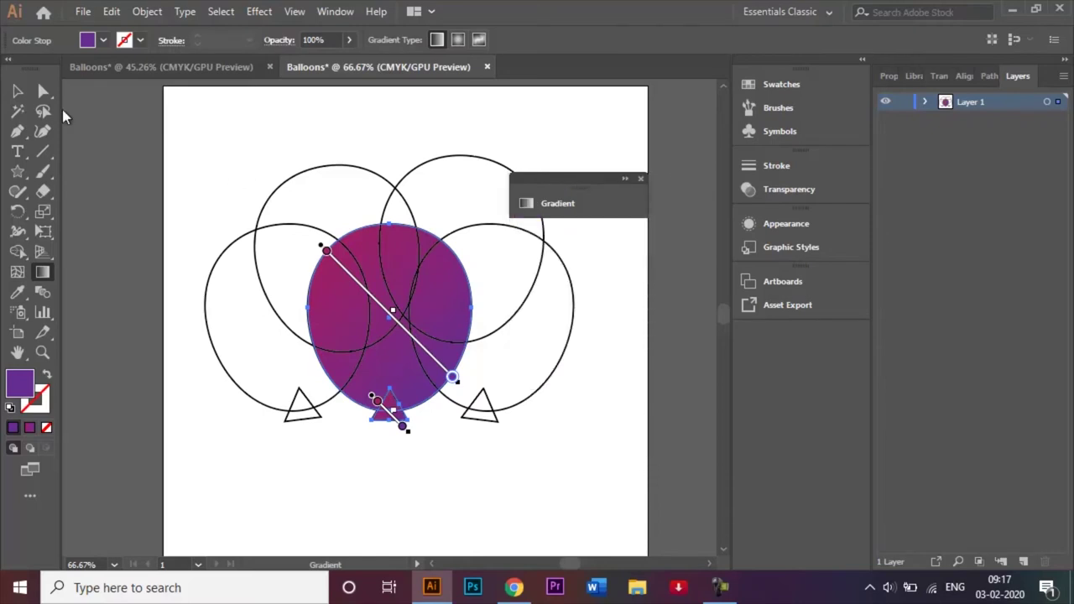
{"action": "left_click", "coordinate": [17, 90]}
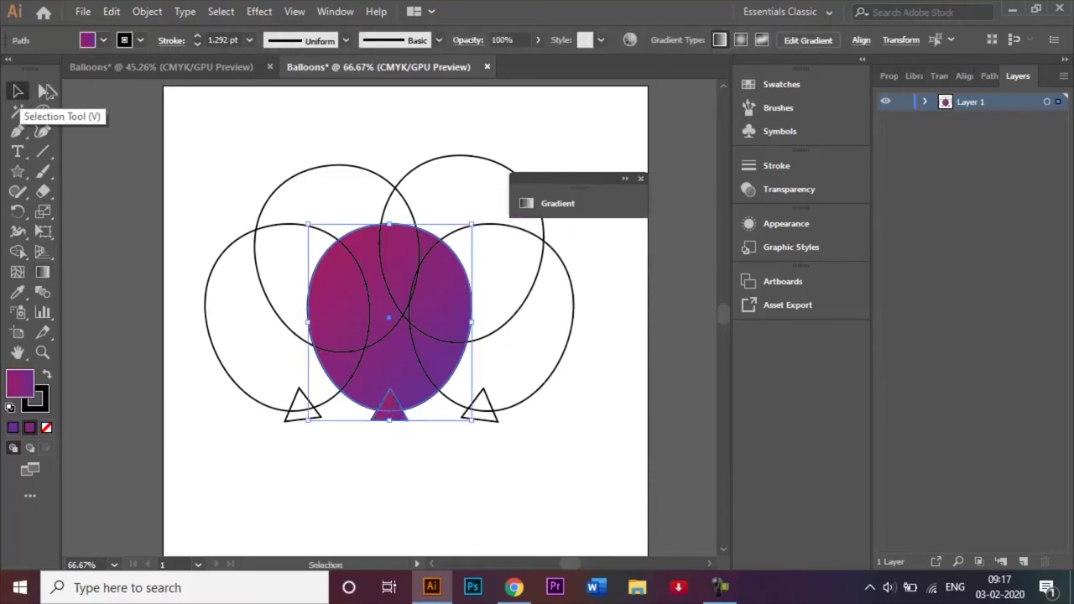
{"action": "left_click", "coordinate": [642, 178]}
{"action": "left_click", "coordinate": [629, 159]}
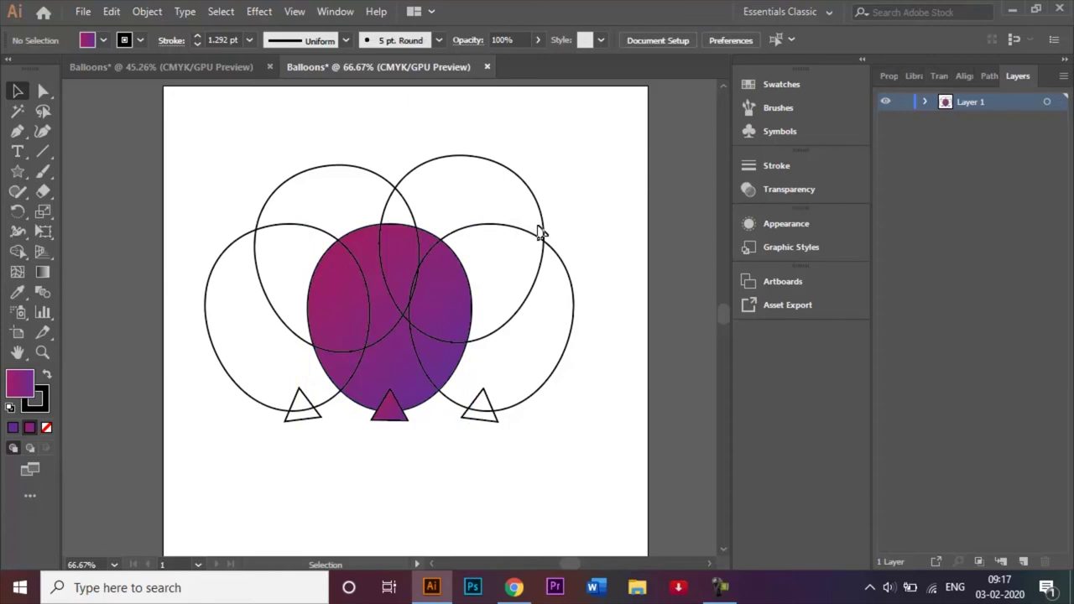
Bring the middle balloon to the front so it covers its knot's tip and the neighbouring outlines.
{"action": "left_click", "coordinate": [411, 396]}
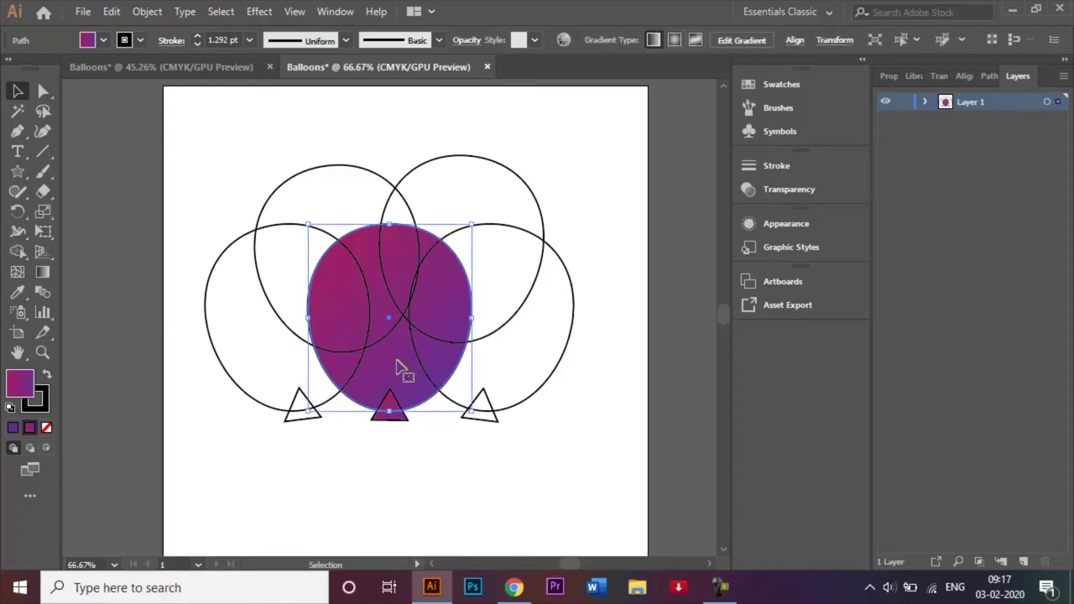
{"action": "right_click", "coordinate": [393, 362]}
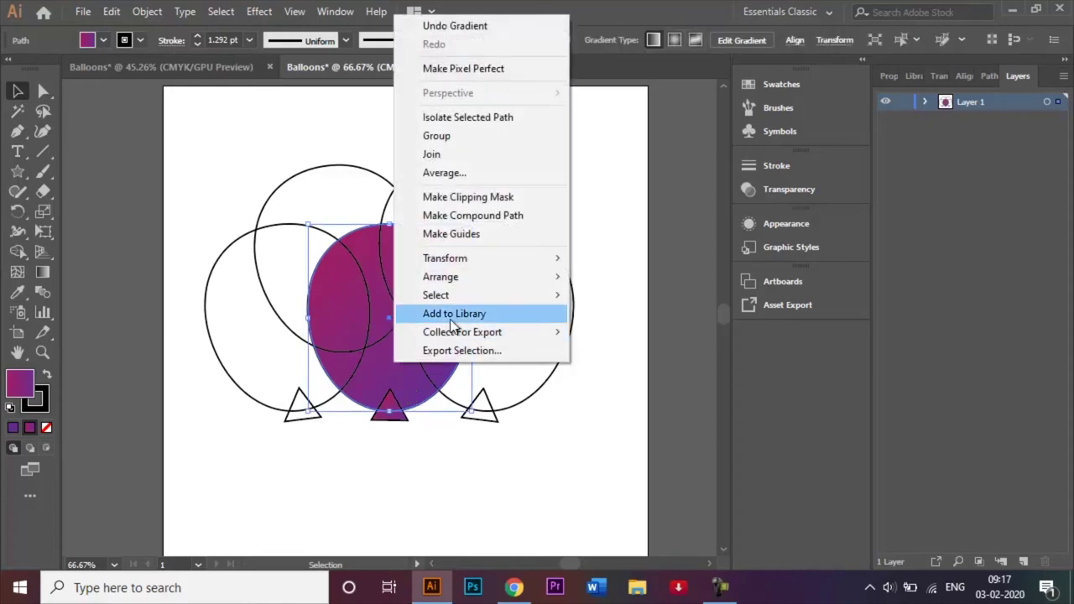
{"action": "mouse_move", "coordinate": [530, 282]}
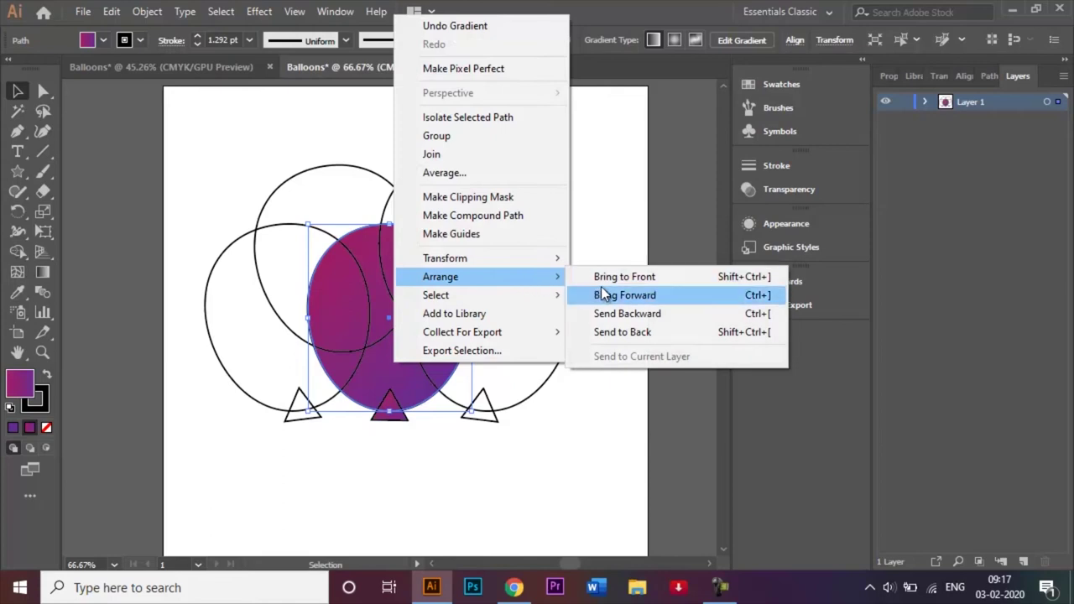
{"action": "left_click", "coordinate": [628, 279]}
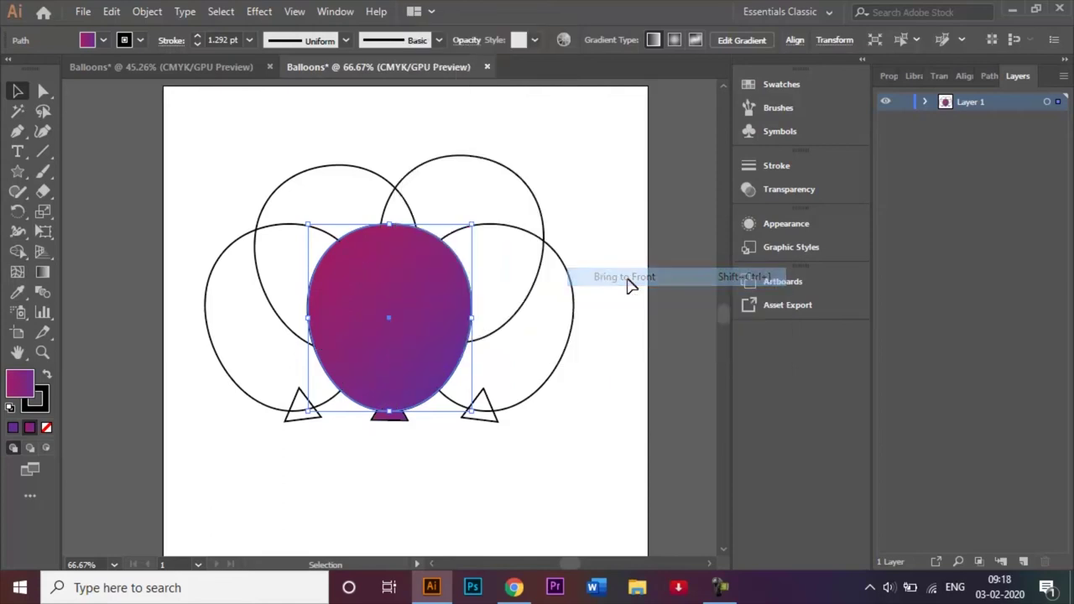
{"action": "left_click", "coordinate": [596, 238]}
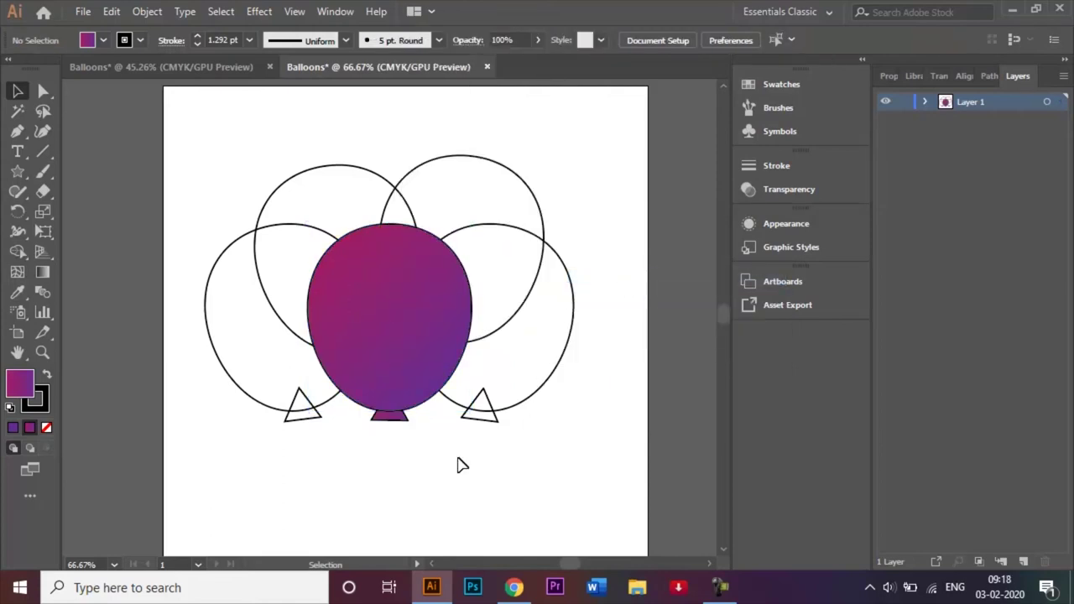
{"action": "left_click", "coordinate": [417, 395]}
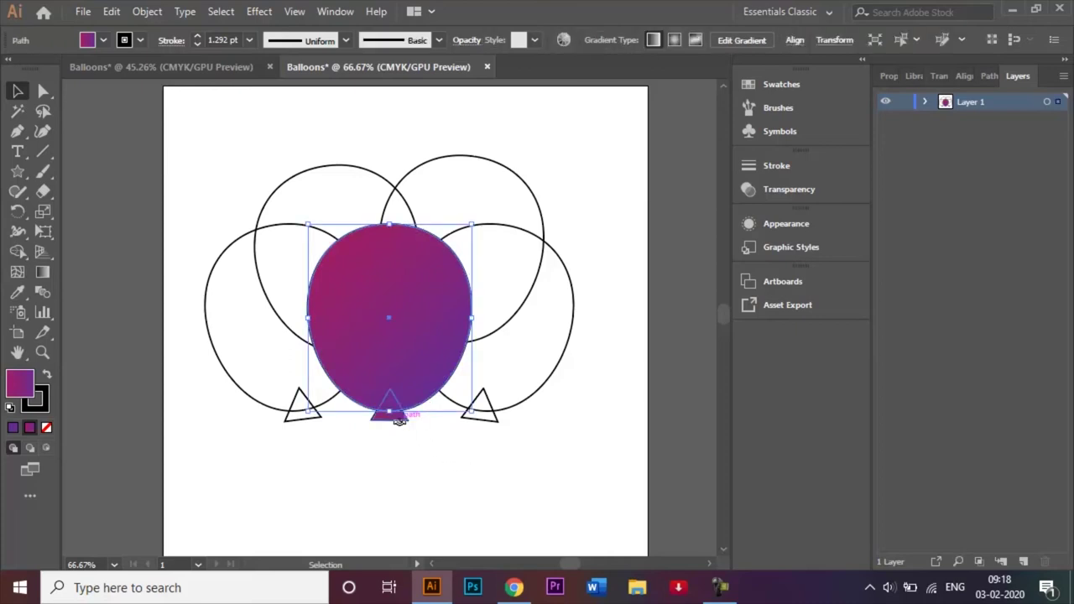
{"action": "left_click", "coordinate": [405, 450]}
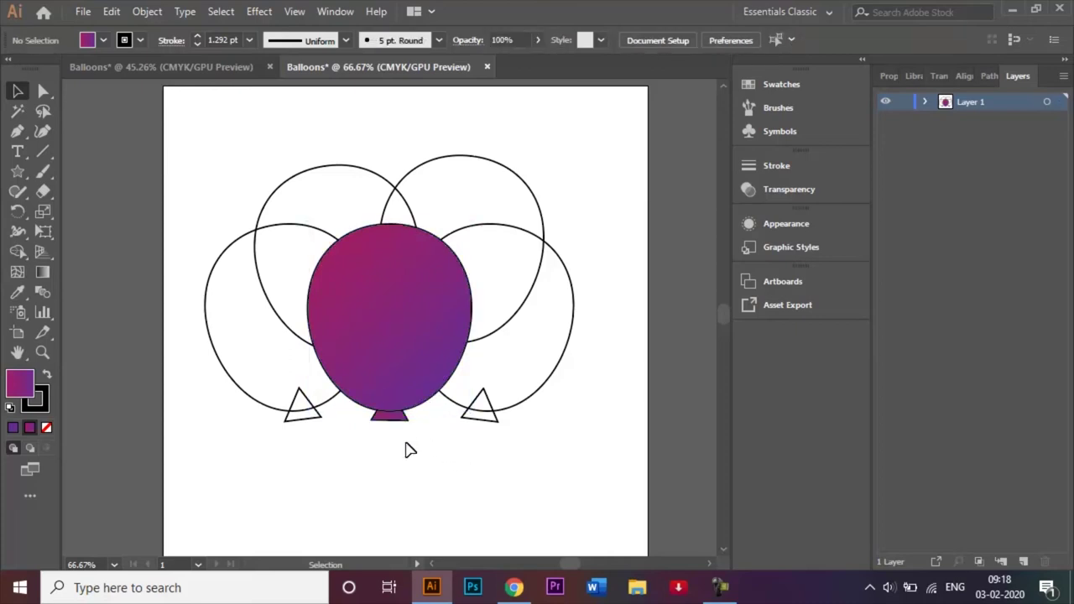
Fill the lower-left balloon and its knot with the existing magenta-to-purple linear gradient.
{"action": "left_click", "coordinate": [222, 361]}
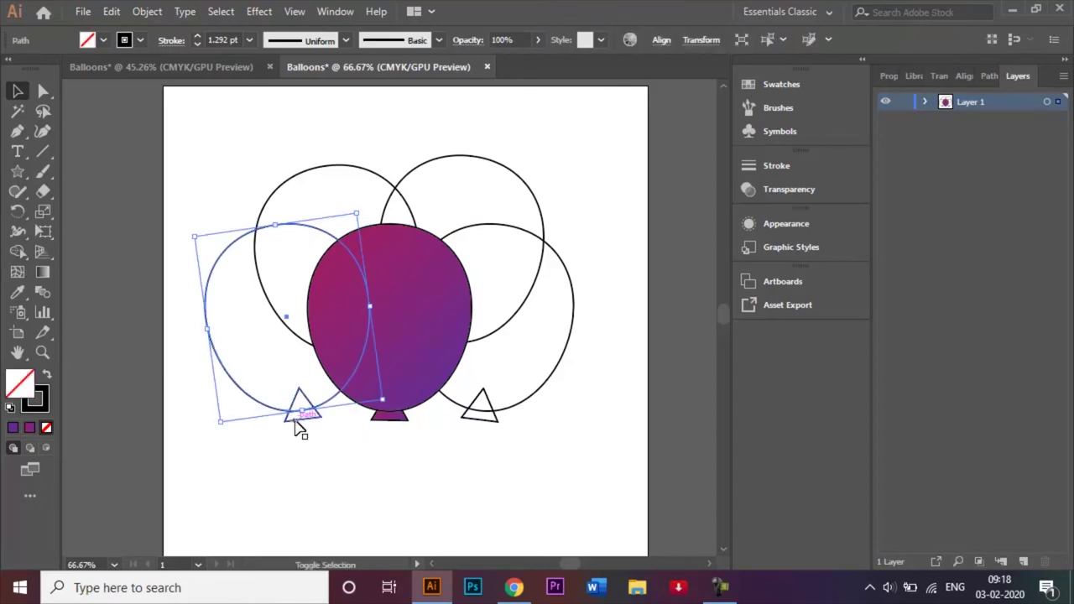
{"action": "key", "text": "ctrl+z"}
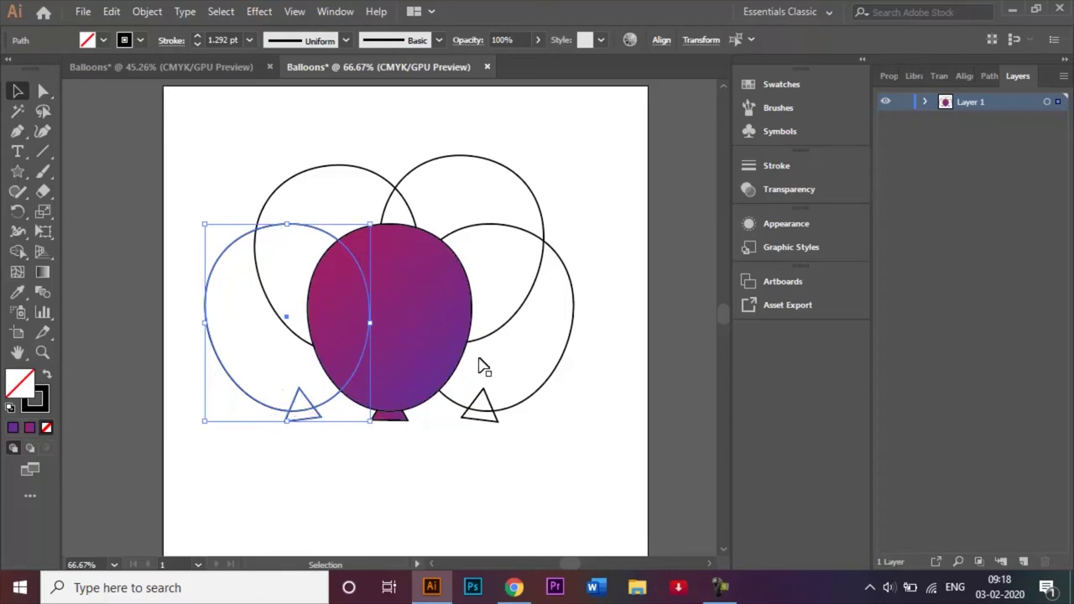
{"action": "double_click", "coordinate": [43, 272]}
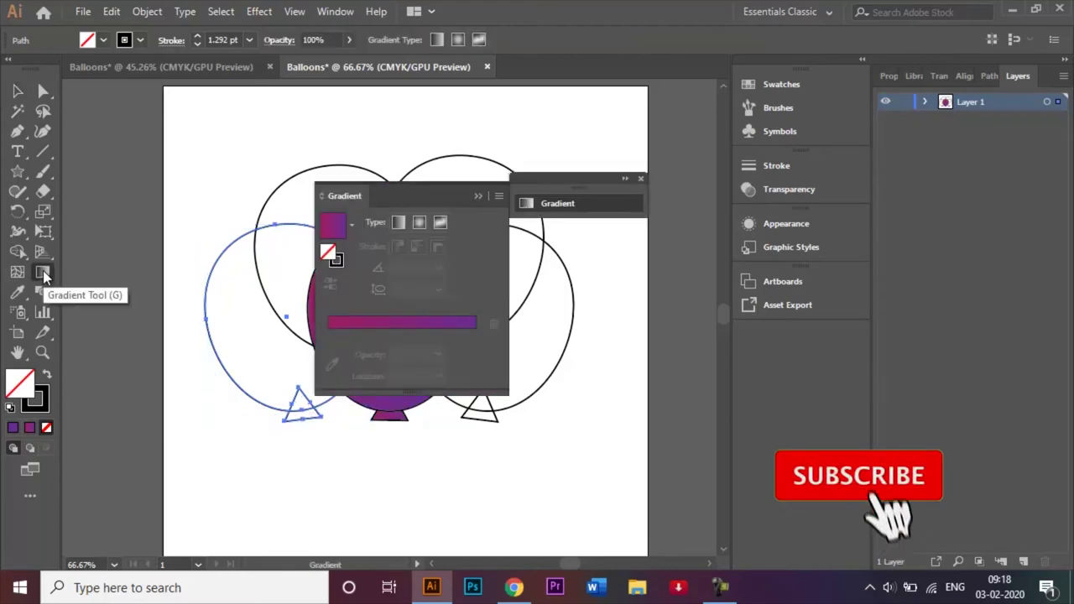
{"action": "left_click", "coordinate": [353, 323]}
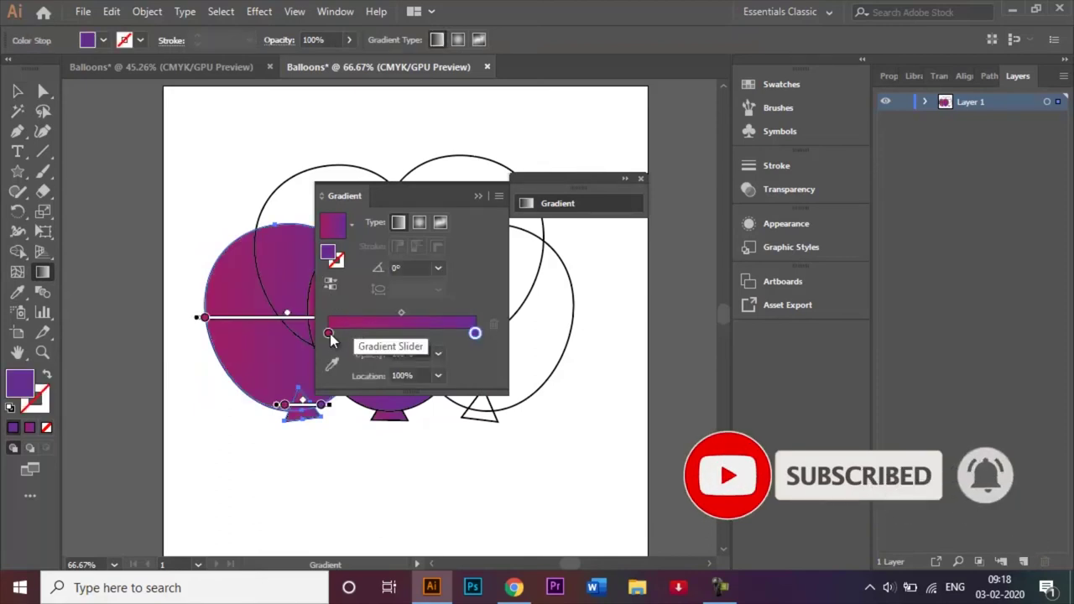
Recolour the gradient of the lower-left balloon and knot with a light blue start stop and a dark navy end stop.
{"action": "double_click", "coordinate": [329, 333]}
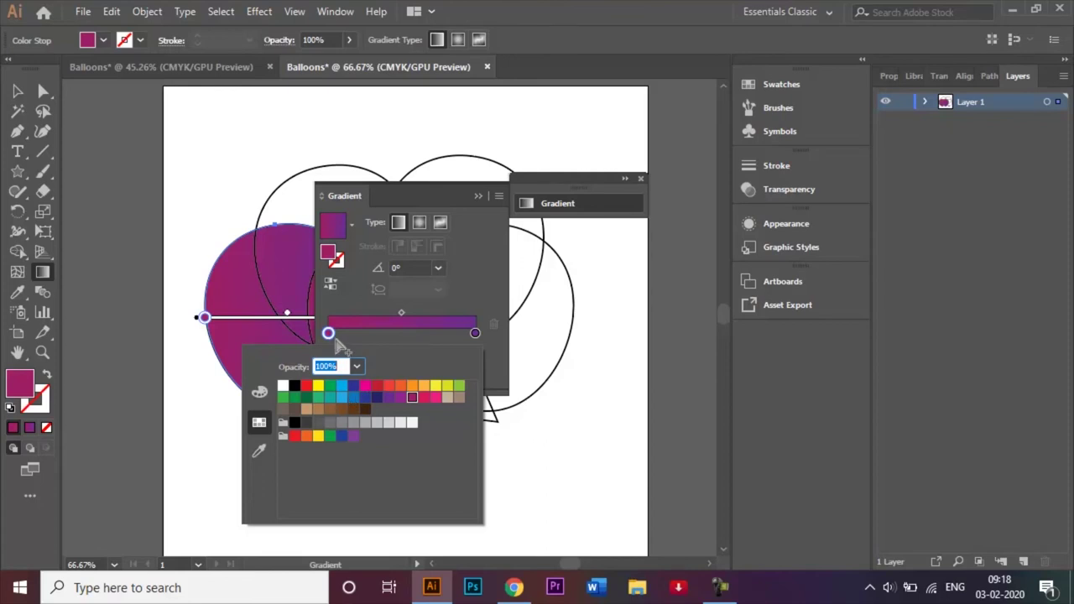
{"action": "left_click", "coordinate": [342, 400]}
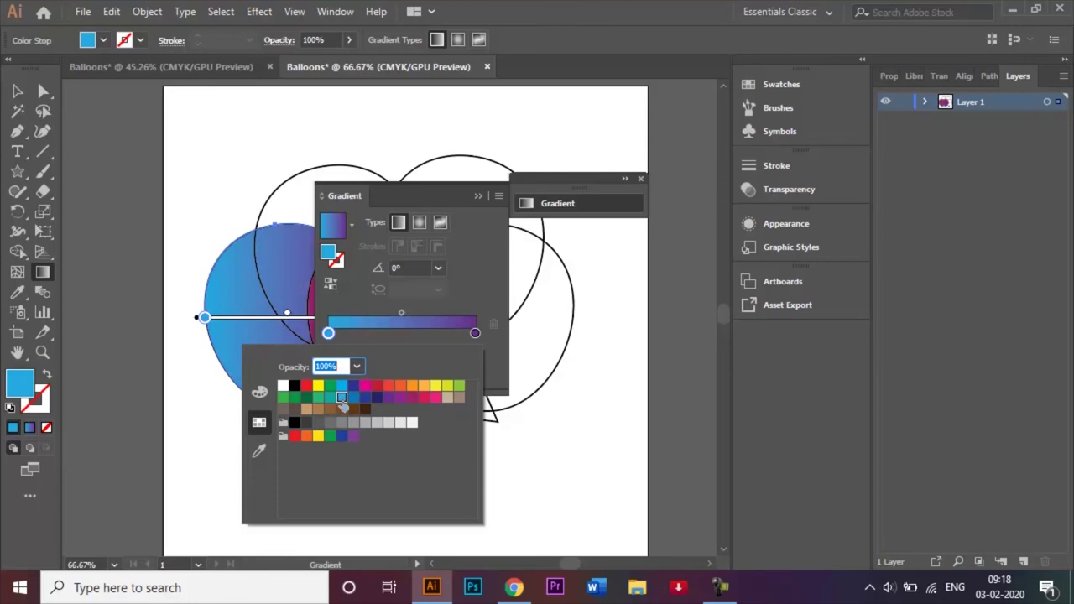
{"action": "double_click", "coordinate": [475, 334]}
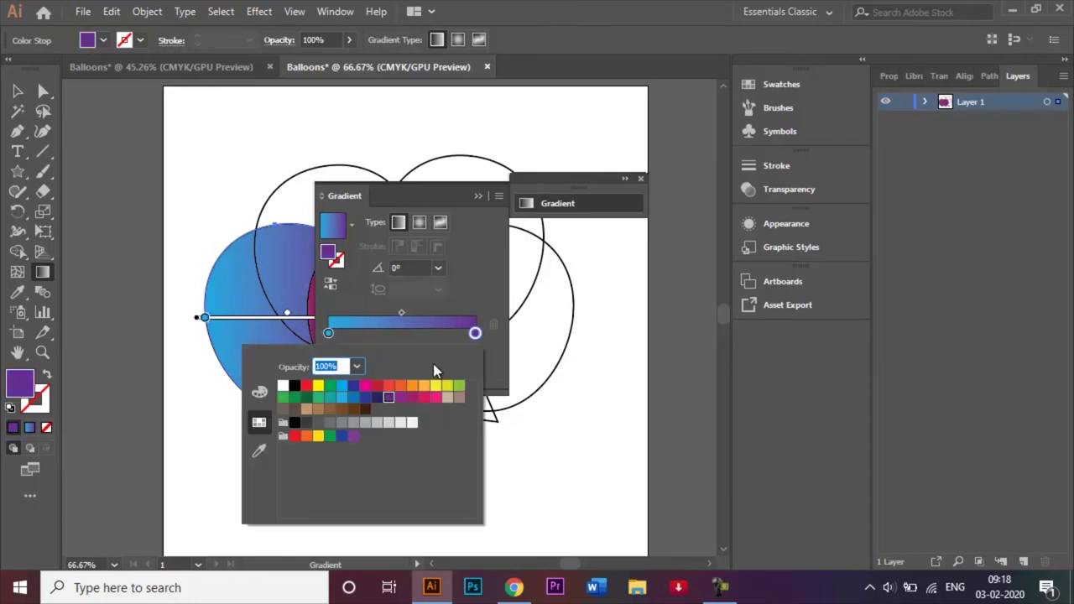
{"action": "left_click", "coordinate": [376, 399]}
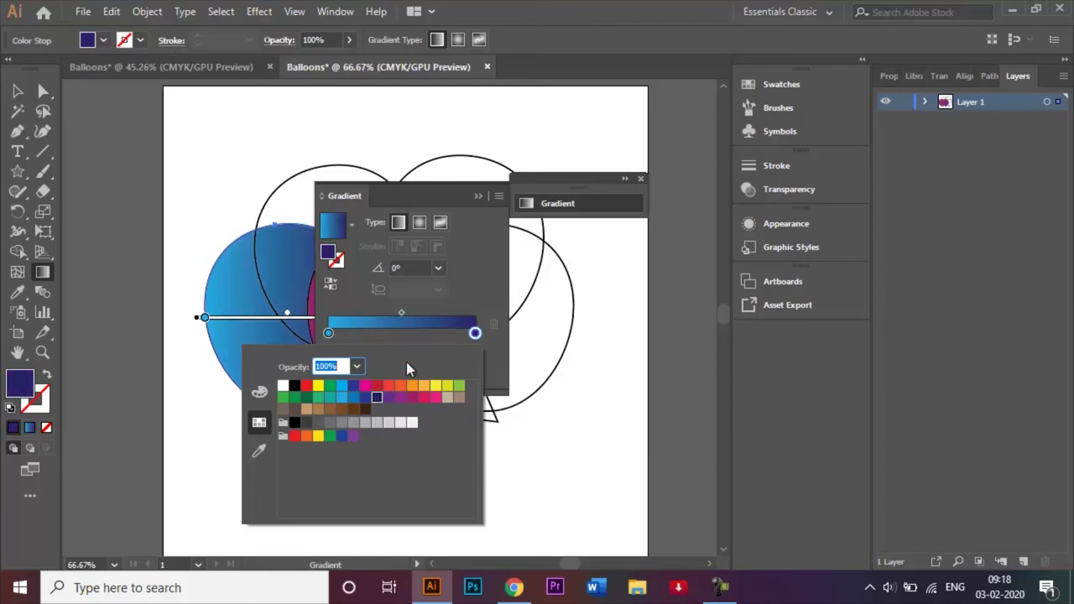
{"action": "key", "text": "Escape"}
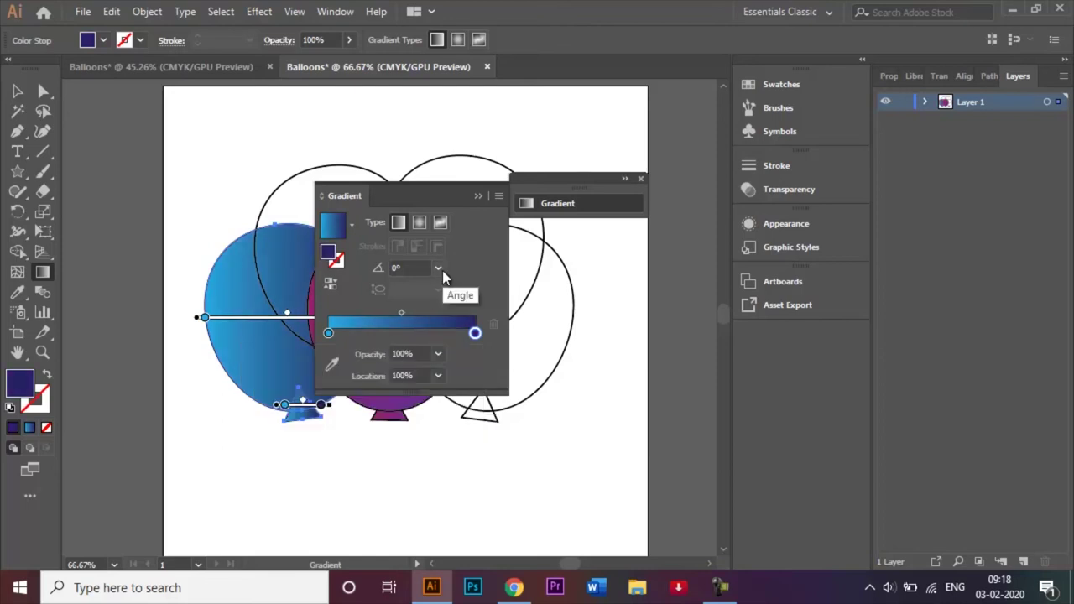
Set the gradient angle of the lower-left balloon and knot to 45°, close the gradient settings and deselect the artwork.
{"action": "left_click", "coordinate": [438, 268]}
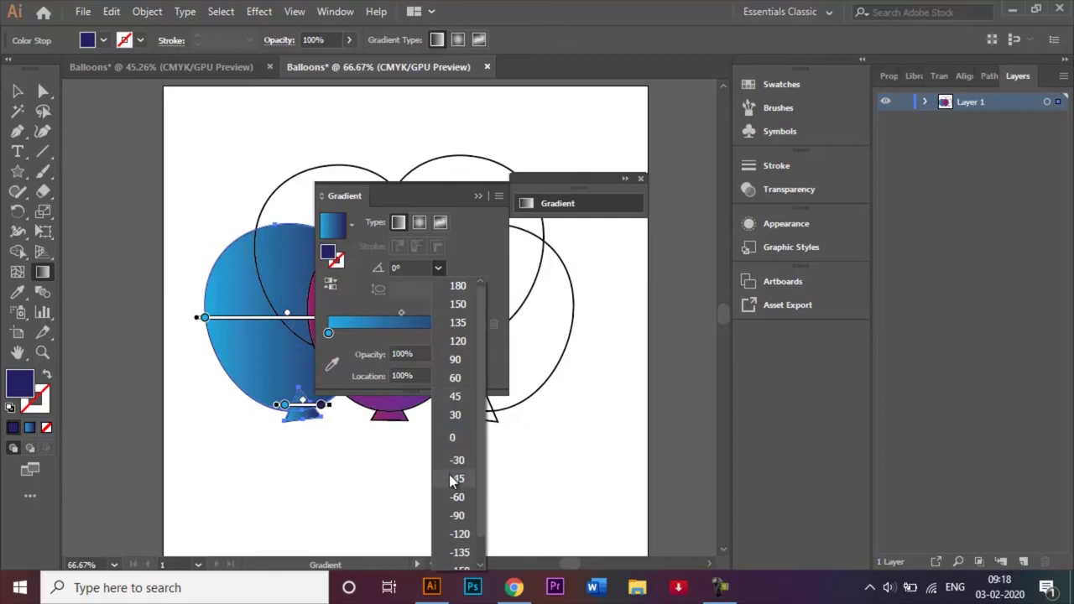
{"action": "left_click", "coordinate": [456, 396]}
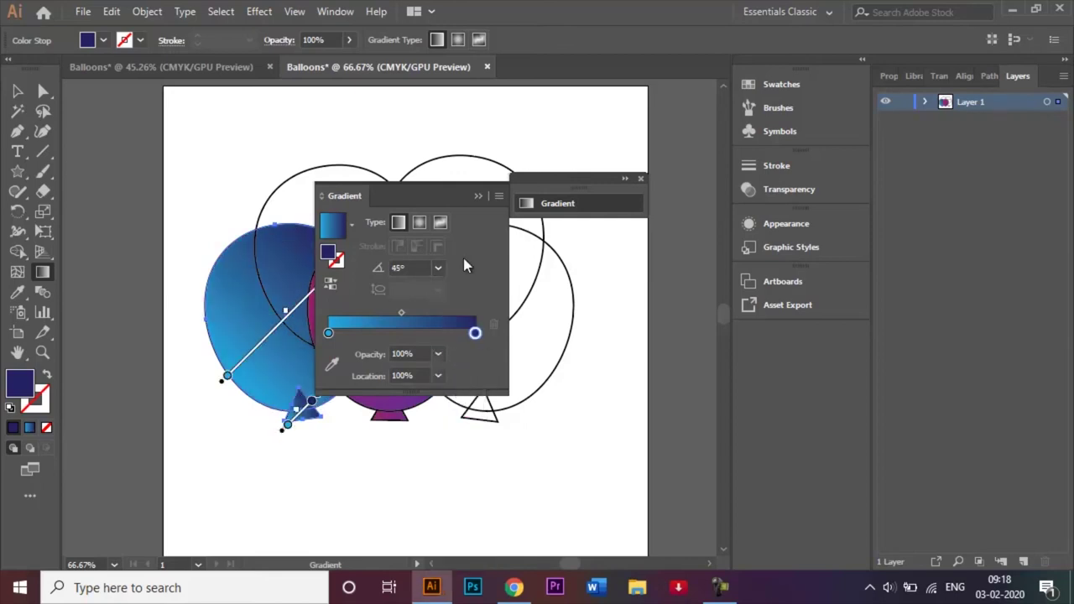
{"action": "left_click", "coordinate": [477, 195]}
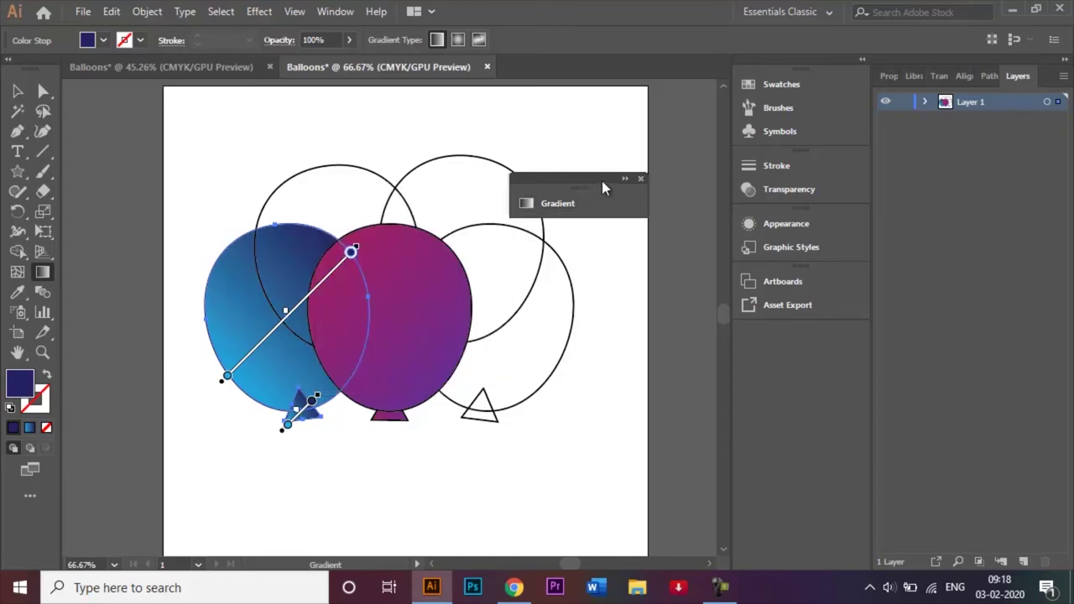
{"action": "left_click", "coordinate": [638, 178]}
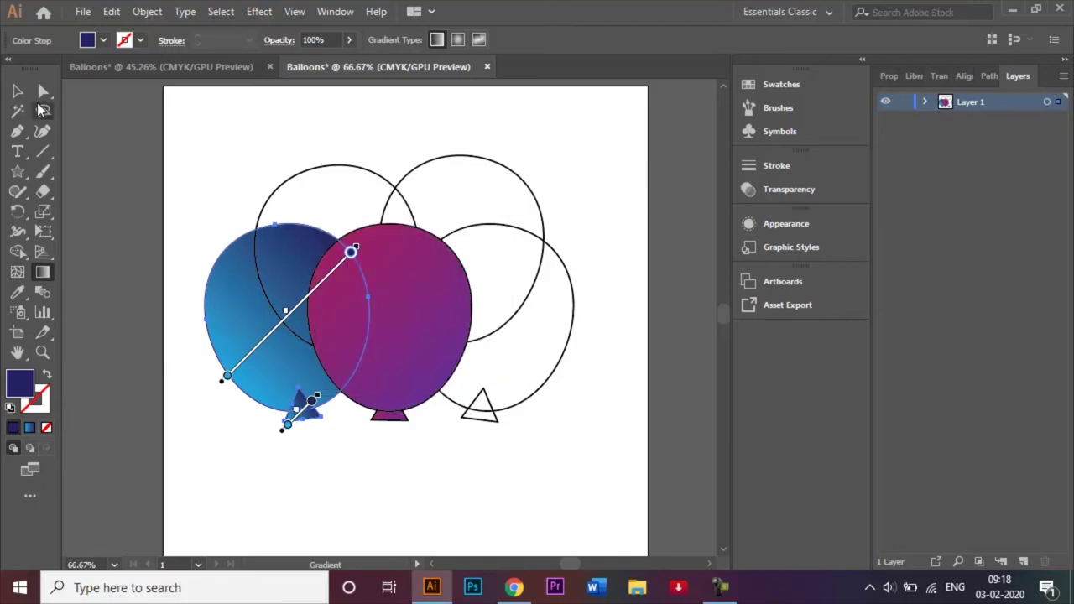
{"action": "left_click", "coordinate": [18, 91]}
{"action": "left_click", "coordinate": [160, 168]}
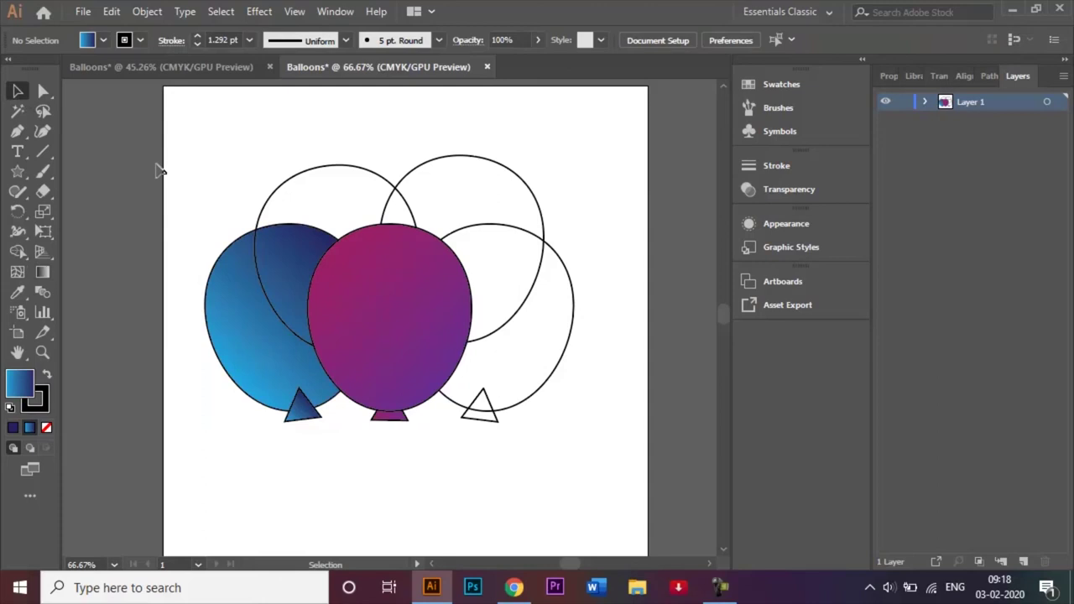
Bring the blue balloon to the front so it covers its knot's tip and the outline behind it.
{"action": "left_click", "coordinate": [254, 333]}
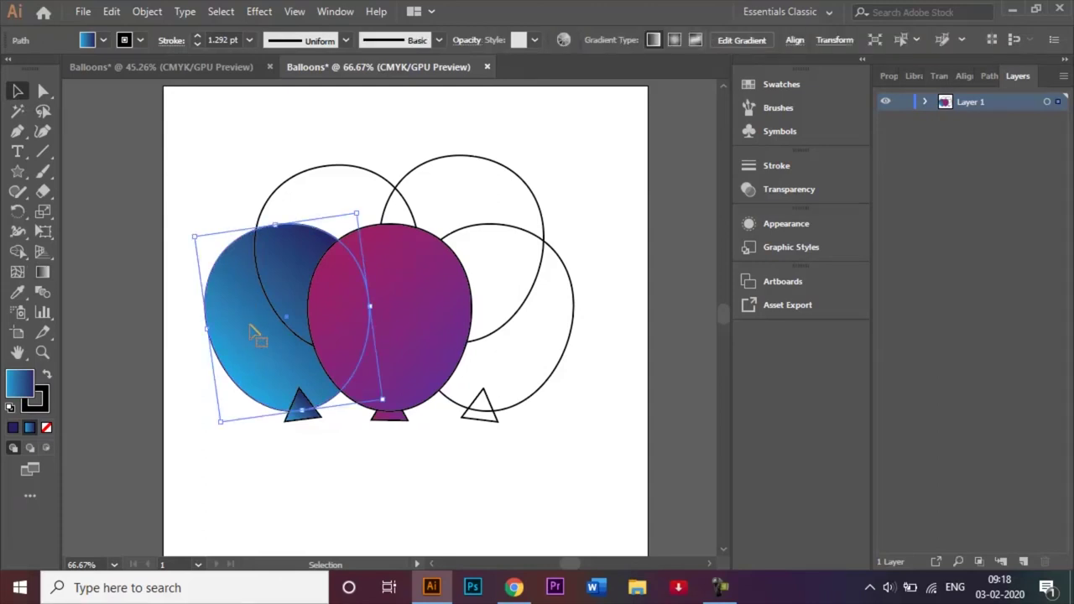
{"action": "right_click", "coordinate": [251, 327]}
{"action": "mouse_move", "coordinate": [392, 492]}
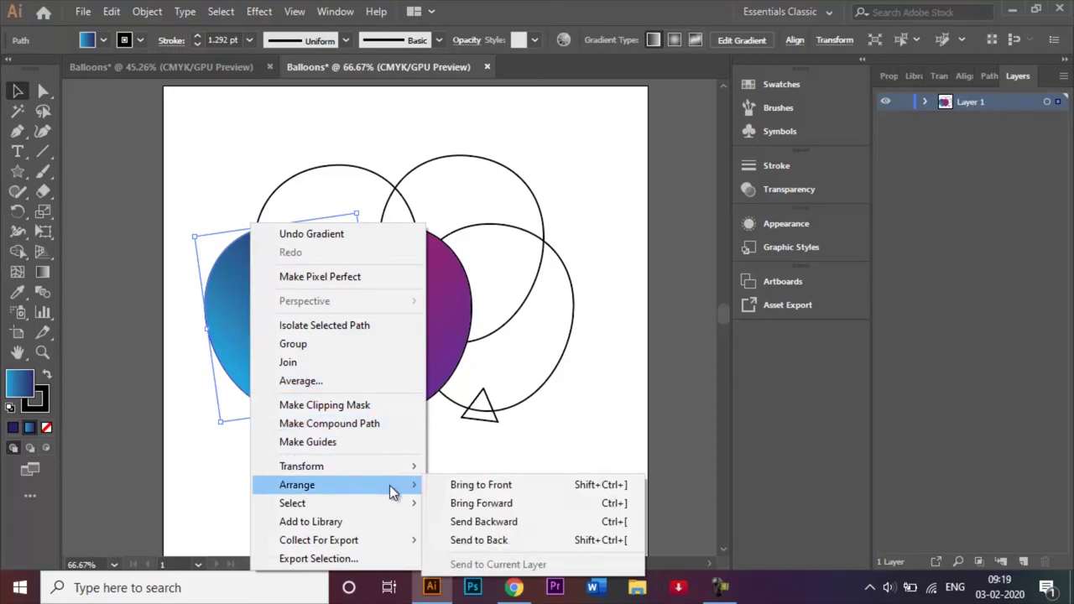
{"action": "left_click", "coordinate": [447, 487]}
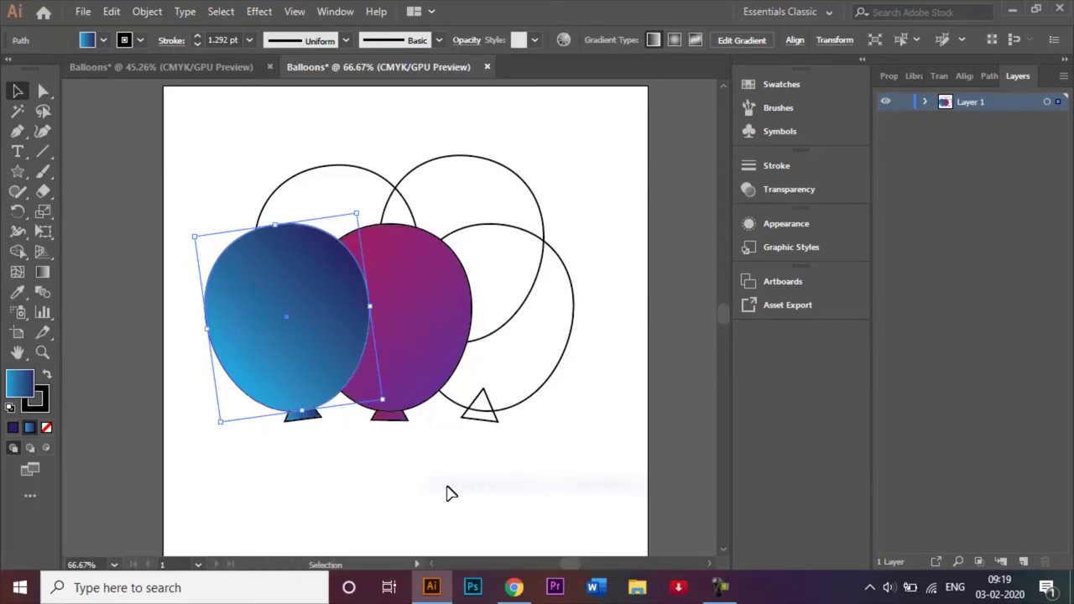
{"action": "left_click", "coordinate": [394, 480]}
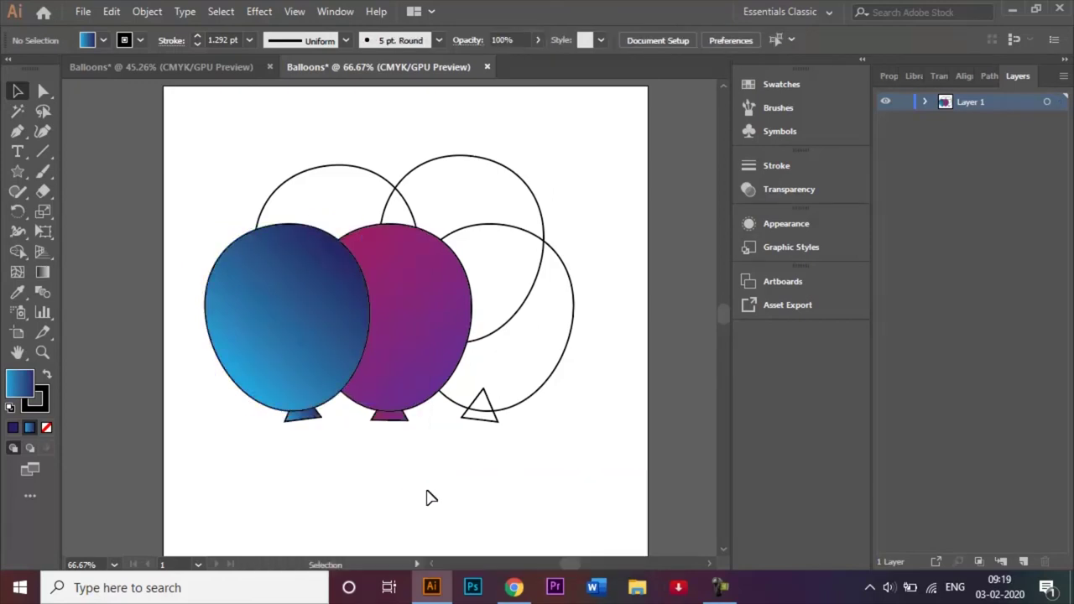
Bring the magenta middle balloon to the front so it overlaps the blue balloon.
{"action": "left_click", "coordinate": [427, 367]}
{"action": "right_click", "coordinate": [426, 359]}
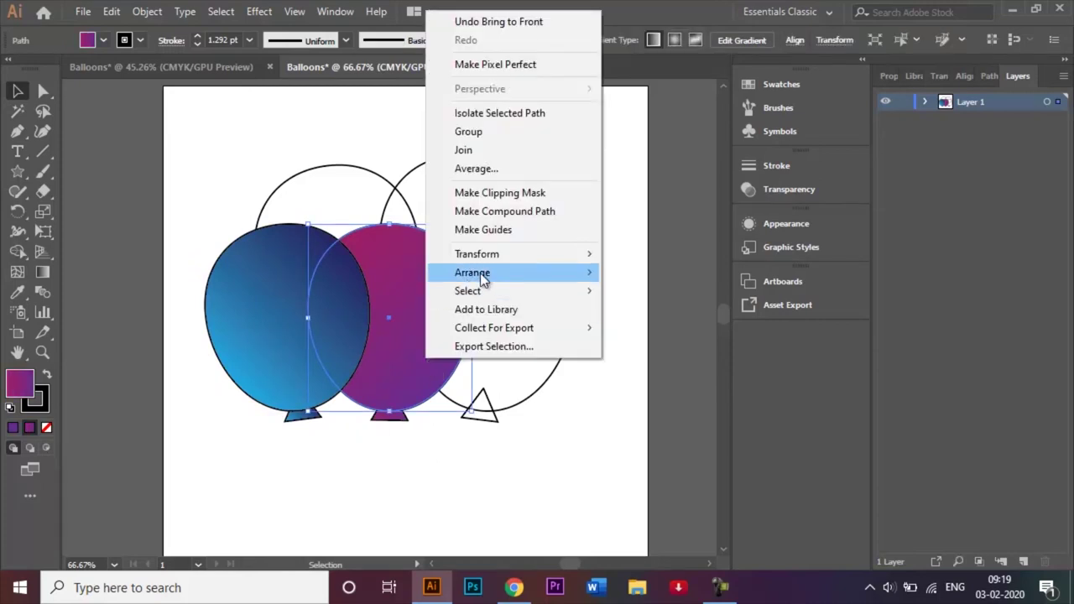
{"action": "mouse_move", "coordinate": [523, 275]}
{"action": "left_click", "coordinate": [643, 273]}
{"action": "right_click", "coordinate": [644, 264]}
{"action": "left_click", "coordinate": [601, 231]}
{"action": "left_click", "coordinate": [601, 231]}
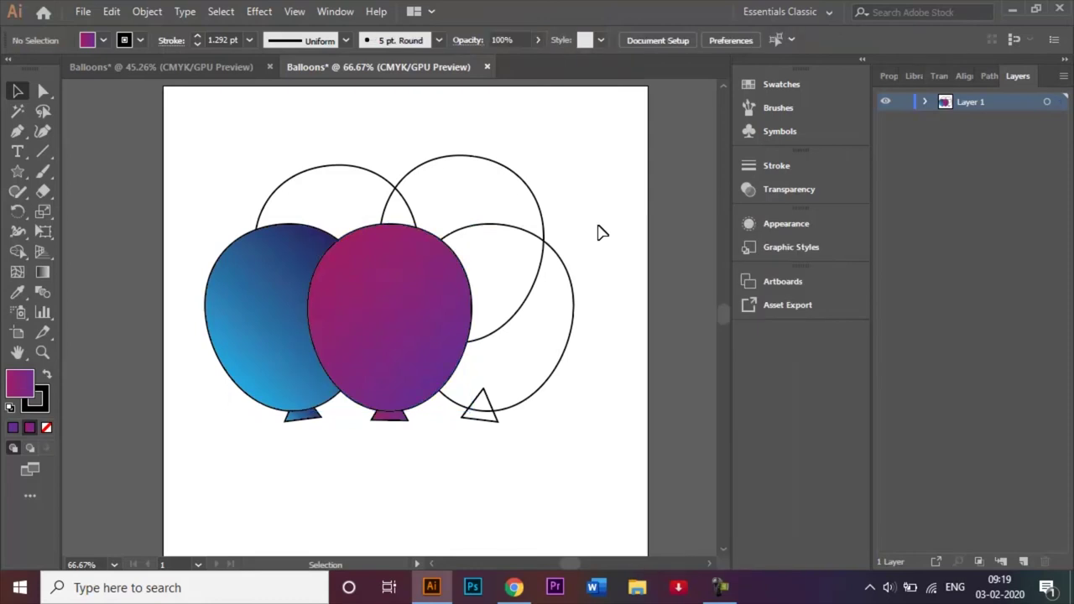
Fill the lower-right balloon and its knot with the existing magenta-to-purple linear gradient.
{"action": "left_click", "coordinate": [569, 277]}
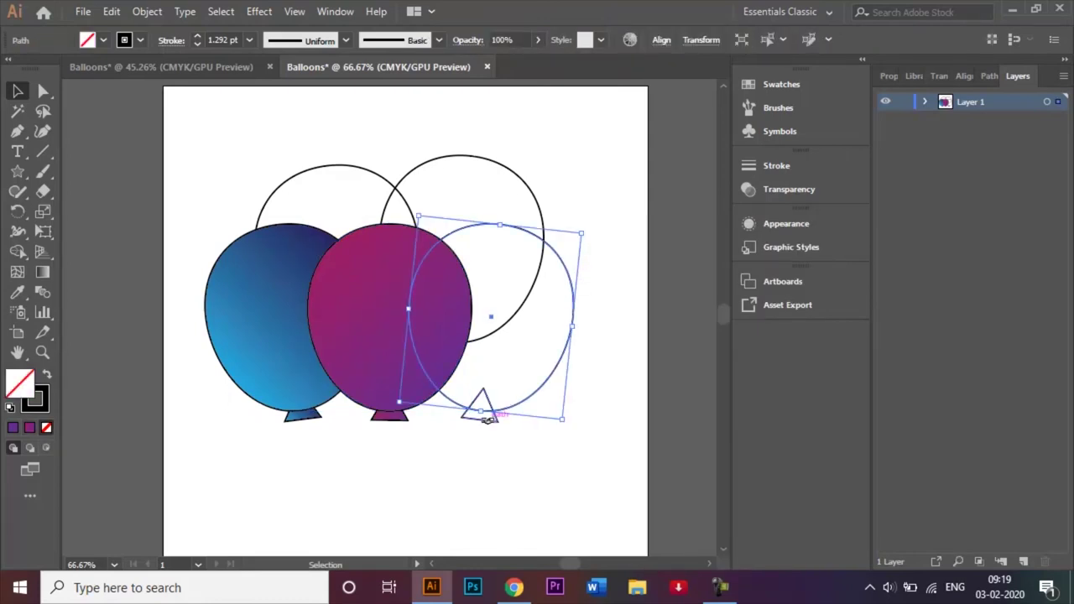
{"action": "left_click_drag", "start_coordinate": [400, 403], "coordinate": [409, 419]}
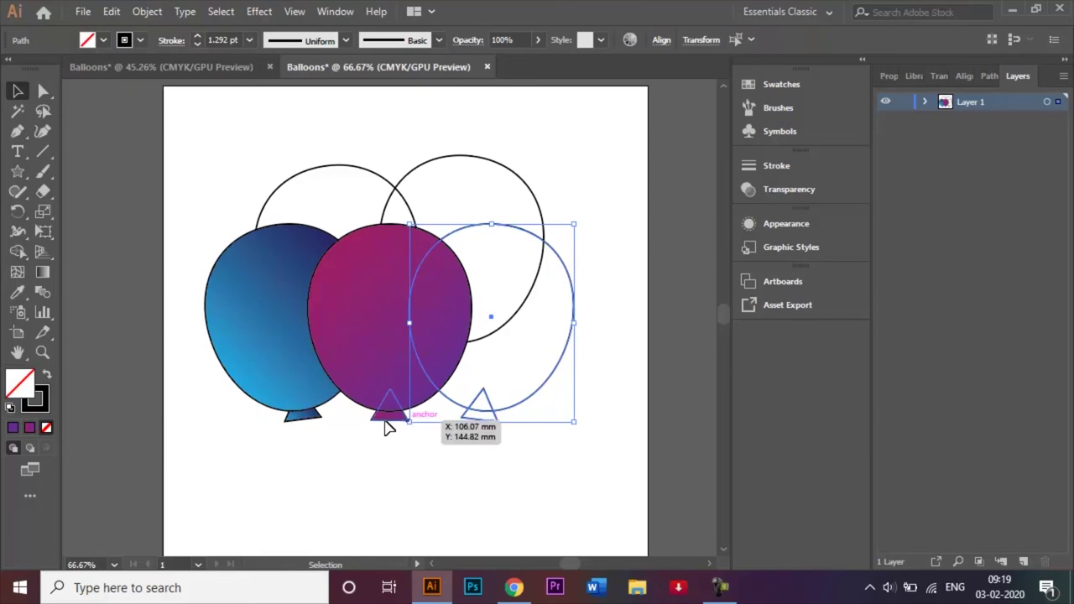
{"action": "double_click", "coordinate": [42, 272]}
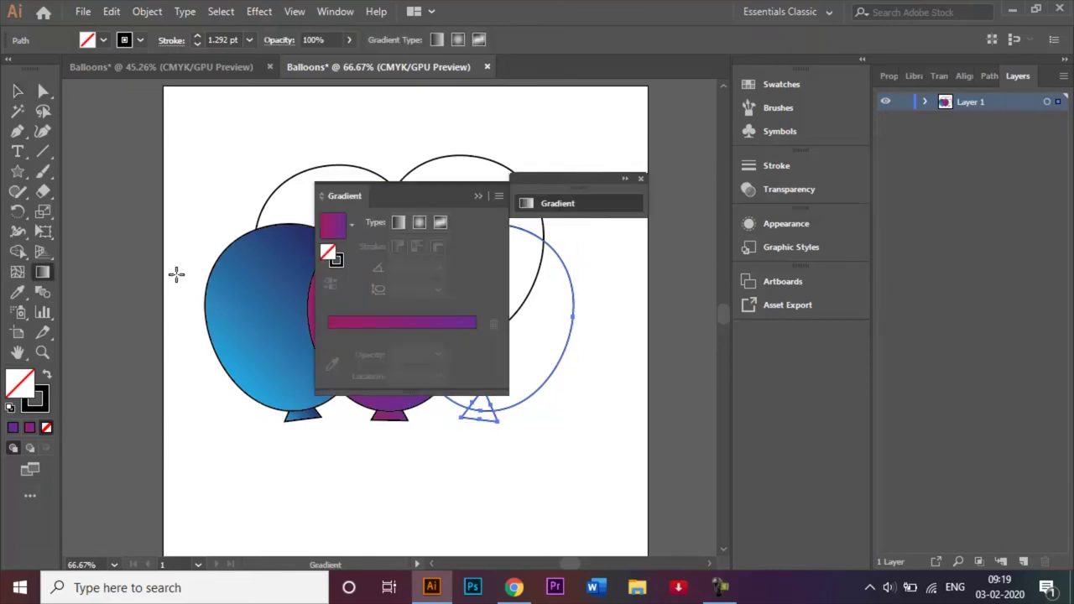
{"action": "left_click", "coordinate": [348, 327]}
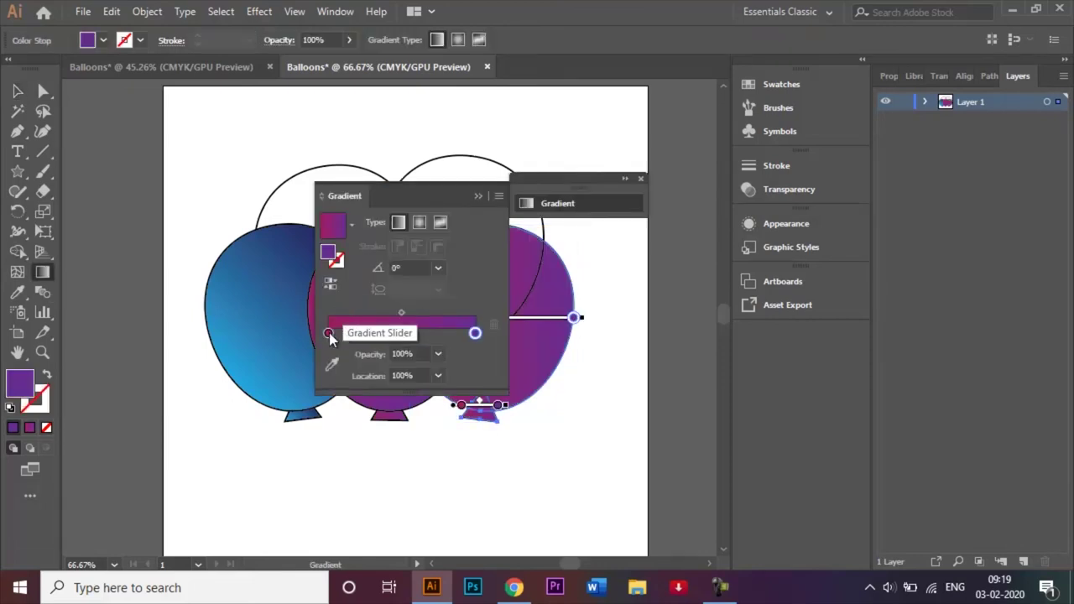
Recolour the gradient of the lower-right balloon and knot with a yellow start stop and an orange (C=0 M=80 Y=95 K=0) end stop.
{"action": "double_click", "coordinate": [329, 333]}
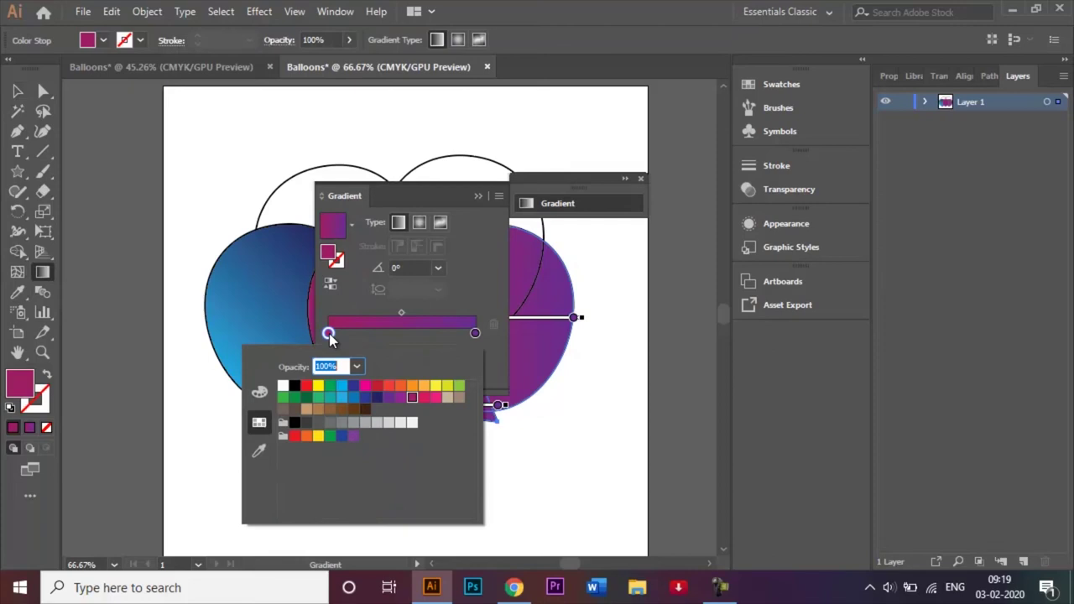
{"action": "left_click", "coordinate": [436, 387]}
{"action": "double_click", "coordinate": [474, 333]}
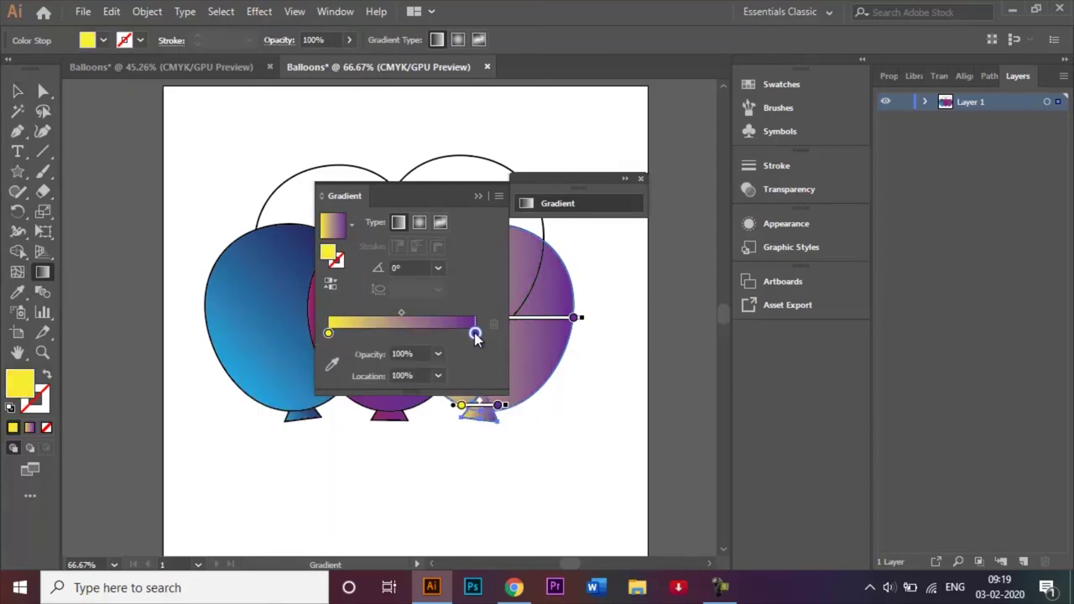
{"action": "left_click", "coordinate": [400, 386]}
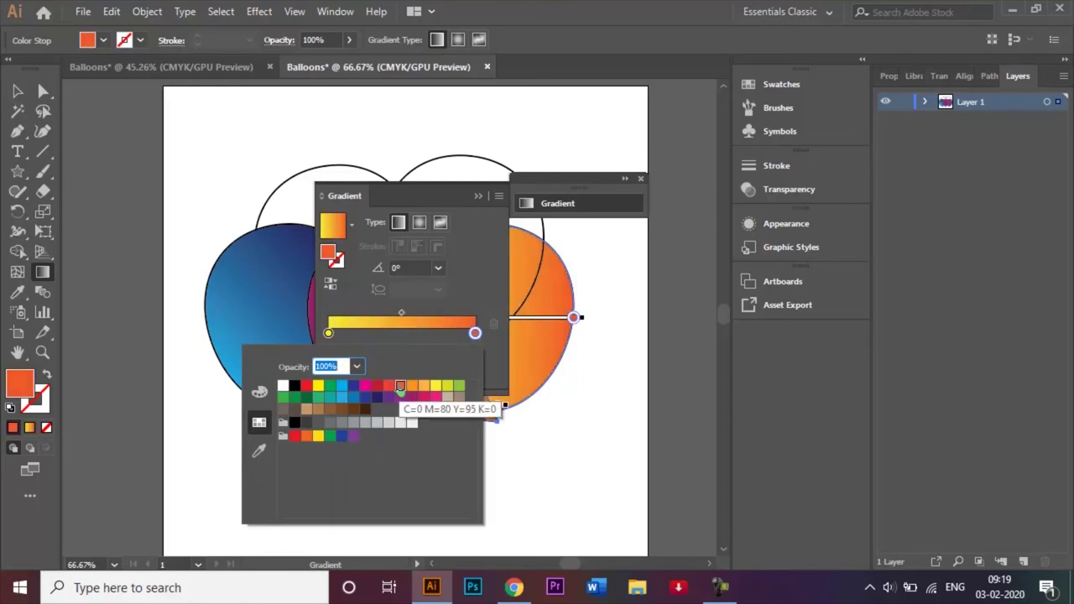
{"action": "left_click", "coordinate": [435, 267]}
Try gradient angles of 180°, -180° and 150° on the lower-right balloon and knot, moving the gradient settings off the artwork.
{"action": "left_click", "coordinate": [436, 267]}
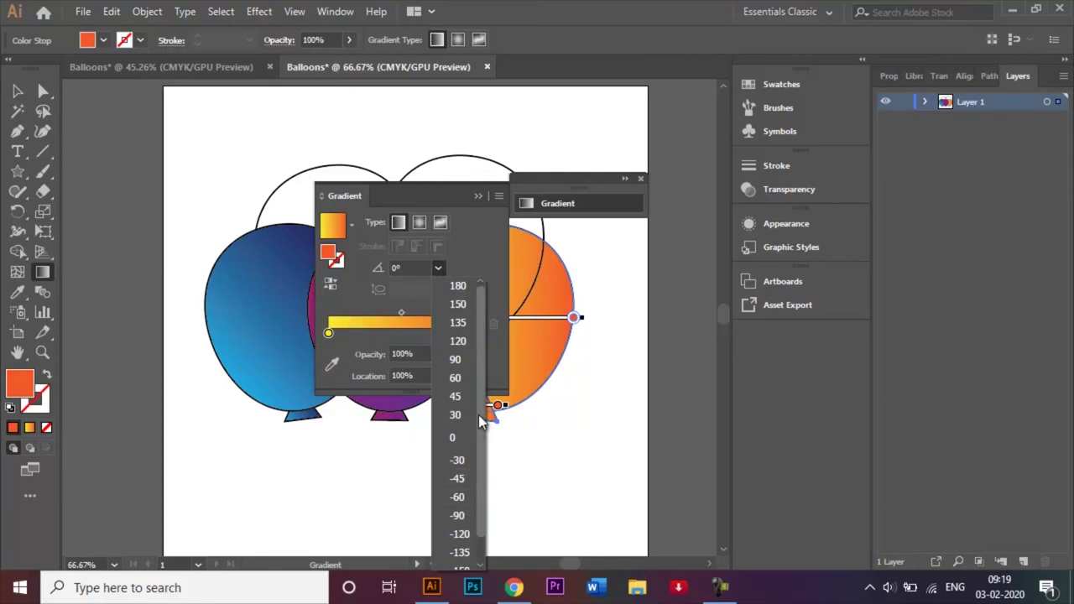
{"action": "left_click", "coordinate": [459, 285]}
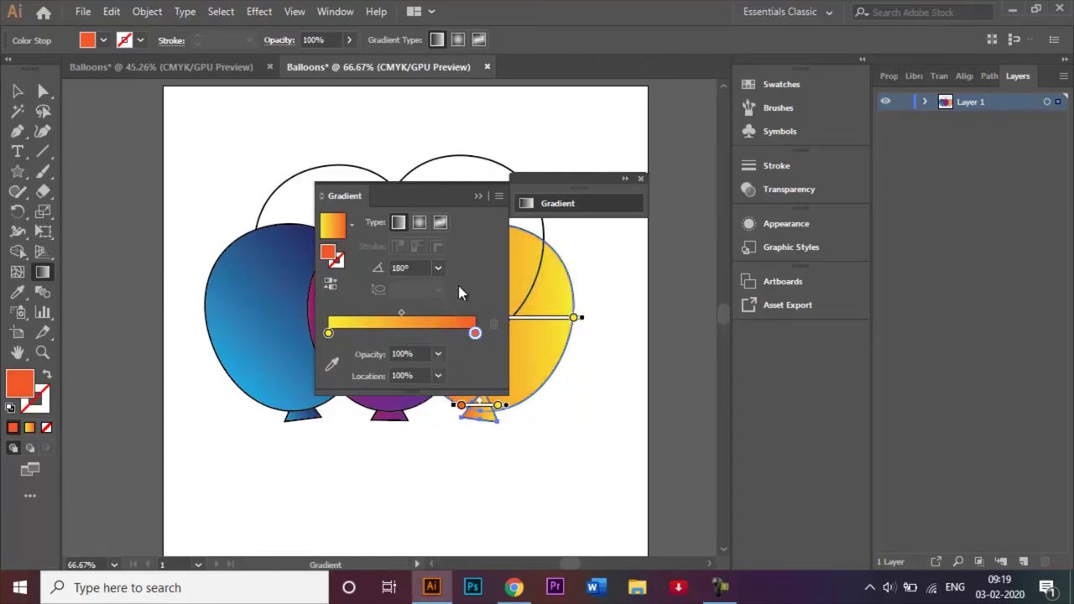
{"action": "left_click_drag", "start_coordinate": [422, 194], "coordinate": [423, 129]}
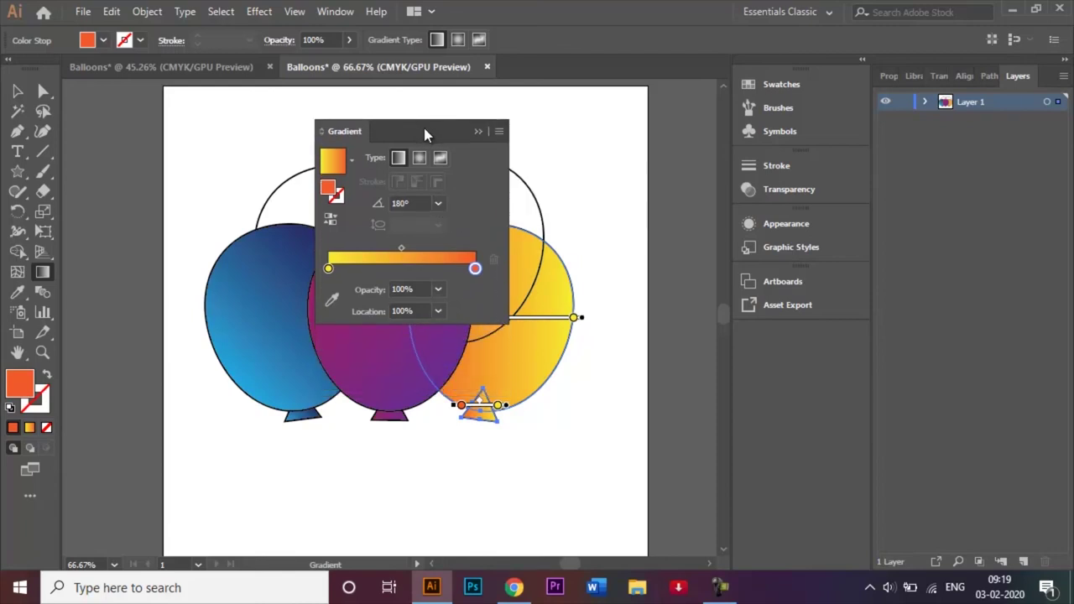
{"action": "left_click", "coordinate": [439, 206]}
{"action": "left_click", "coordinate": [461, 525]}
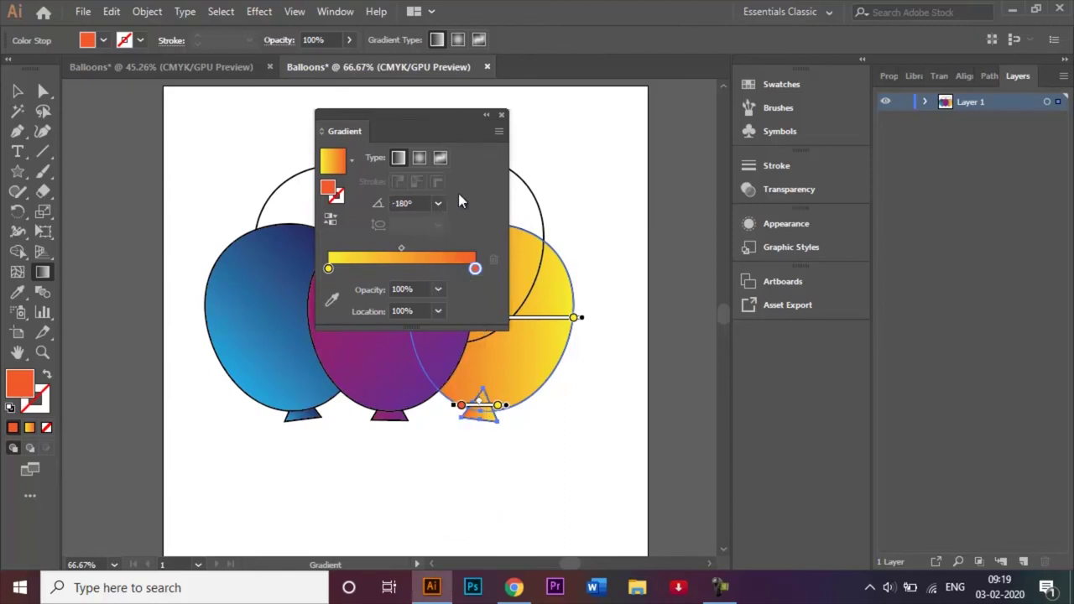
{"action": "left_click", "coordinate": [438, 204]}
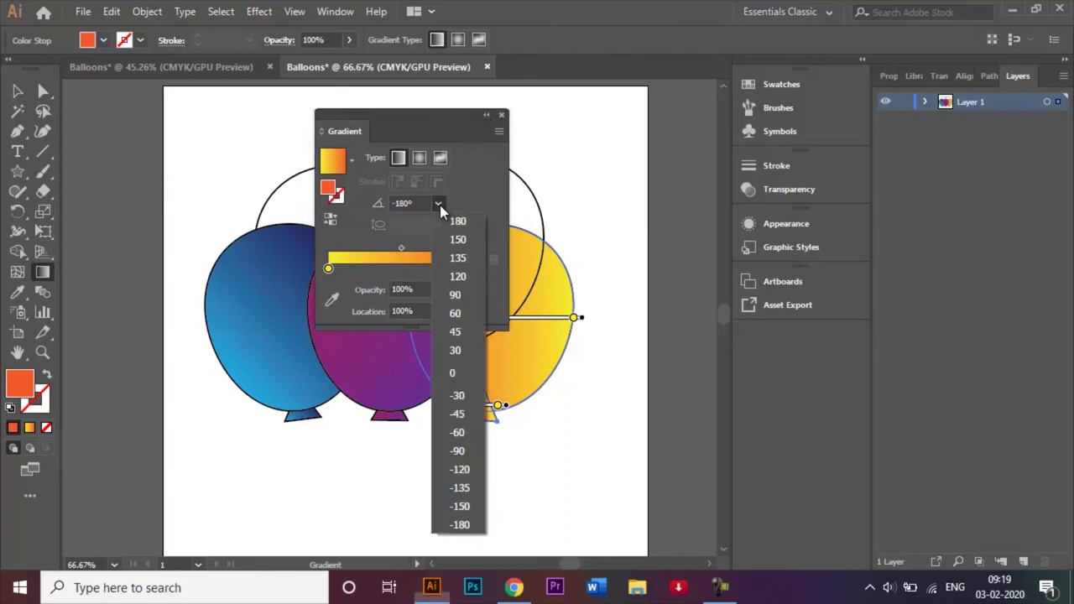
{"action": "left_click", "coordinate": [460, 240]}
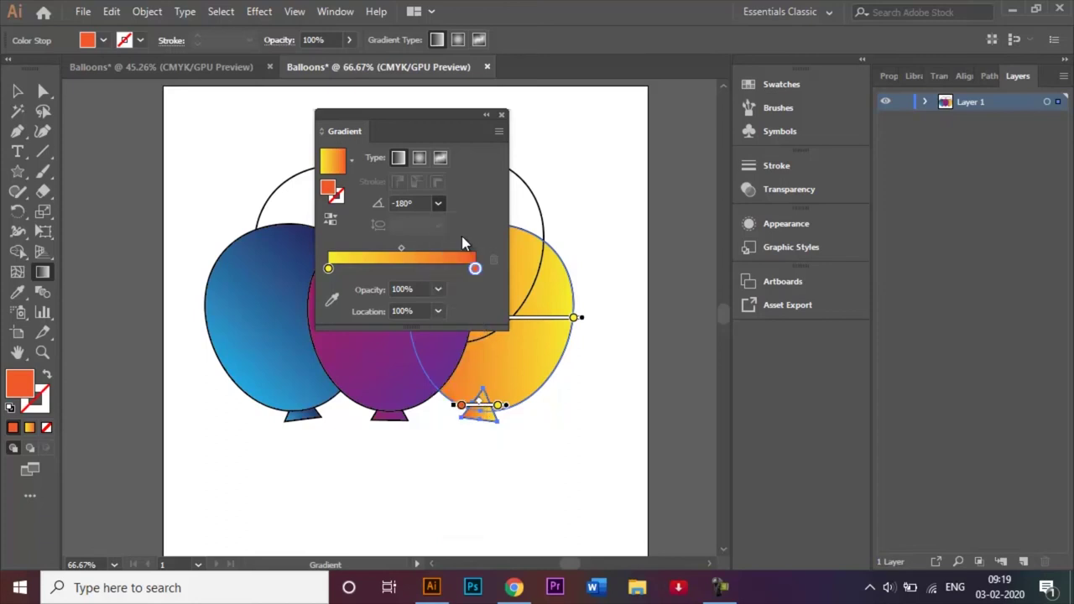
Set the gradient angle of the lower-right balloon and knot to -150°.
{"action": "left_click", "coordinate": [440, 203]}
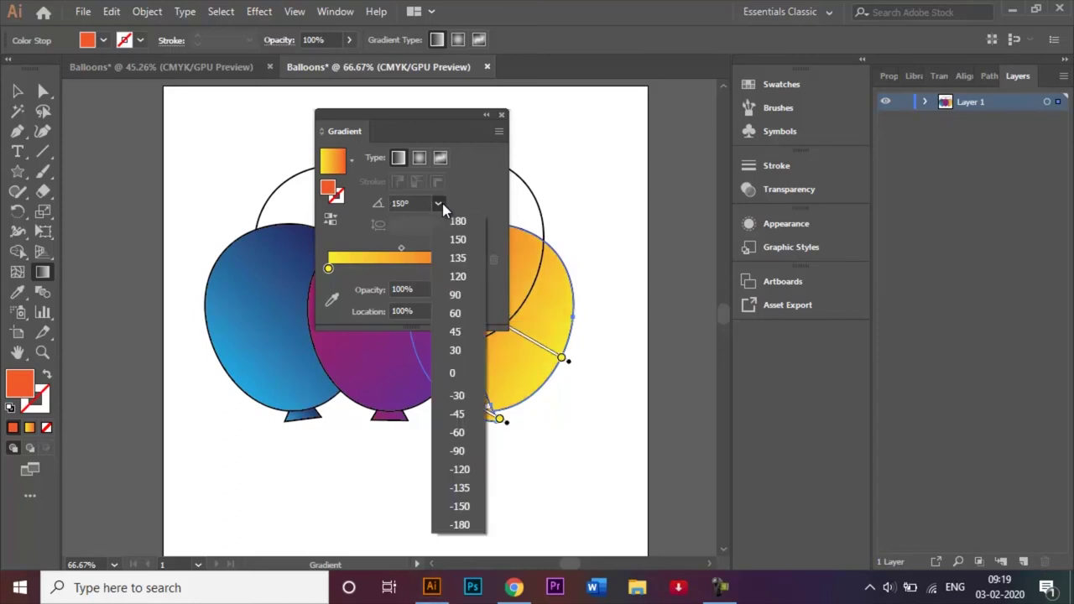
{"action": "left_click", "coordinate": [462, 506]}
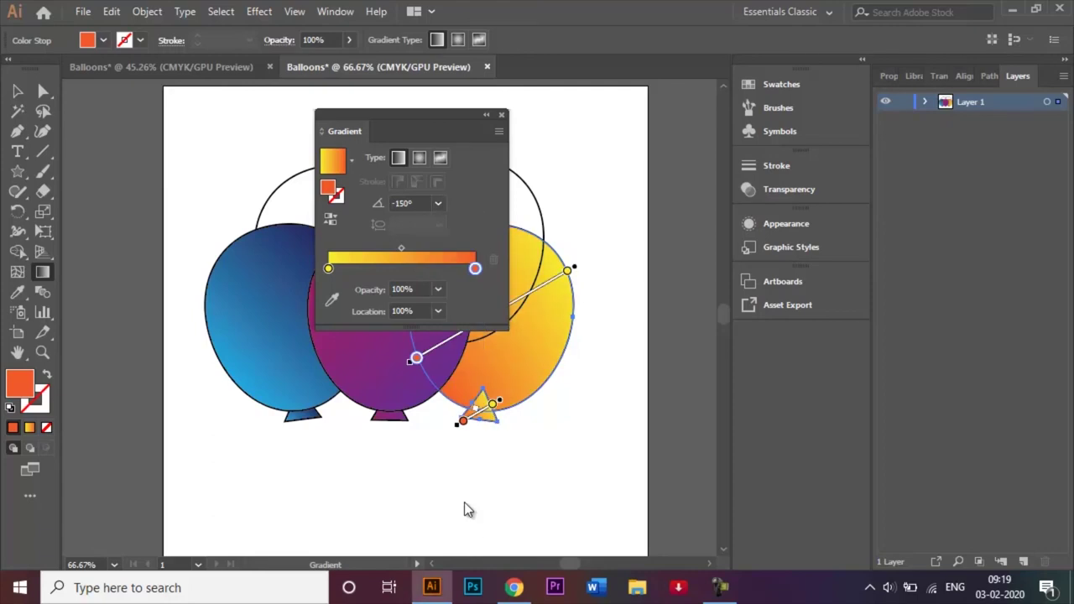
Set the gradient angle of the yellow-orange balloon and knot to -45°, close the gradient settings and deselect the artwork.
{"action": "left_click", "coordinate": [438, 204]}
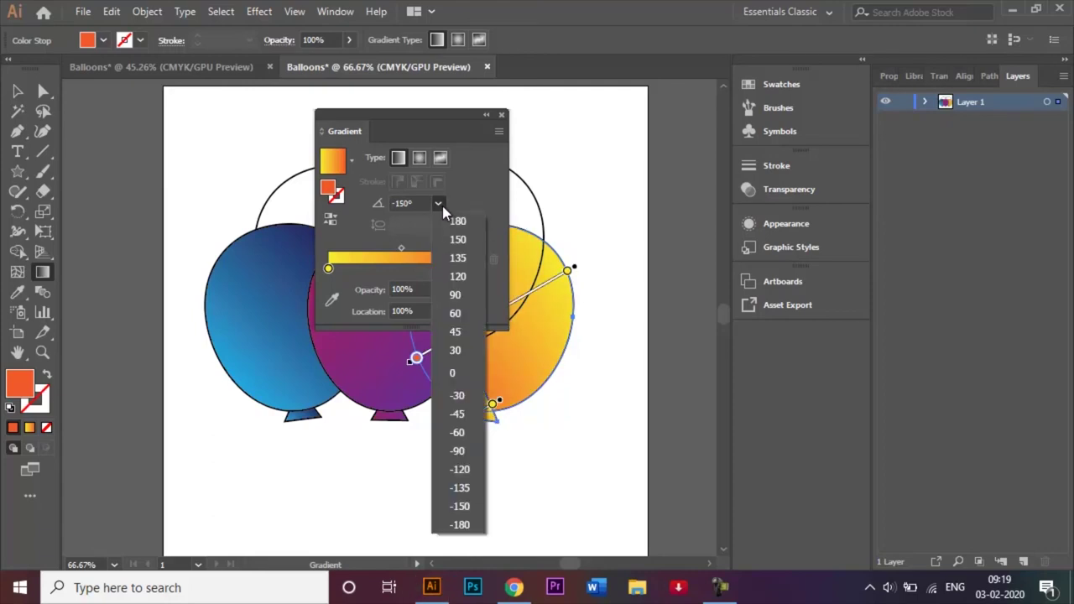
{"action": "left_click", "coordinate": [456, 422]}
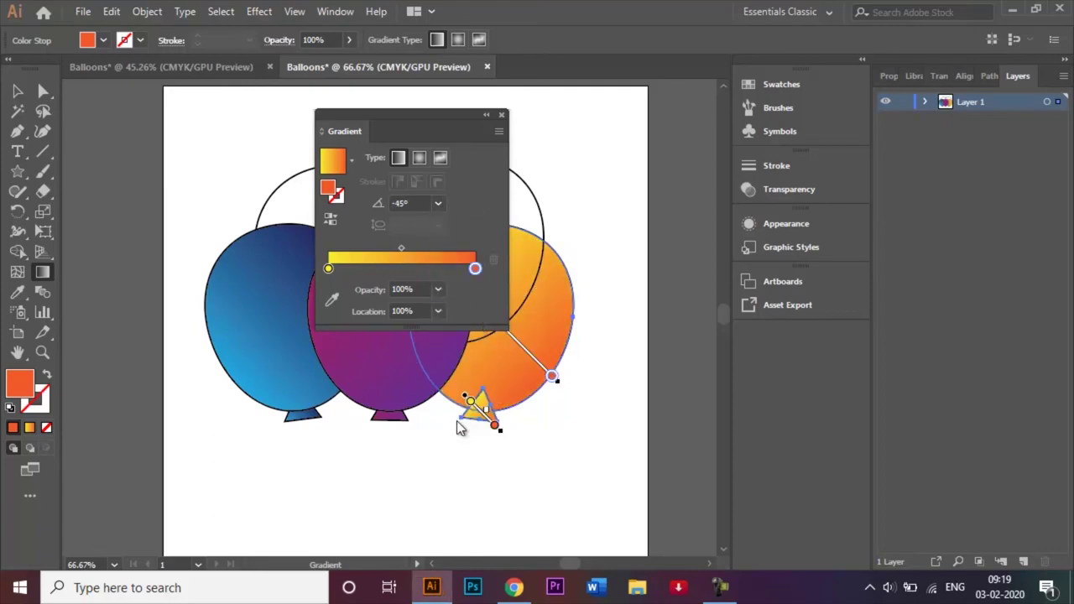
{"action": "left_click", "coordinate": [500, 115]}
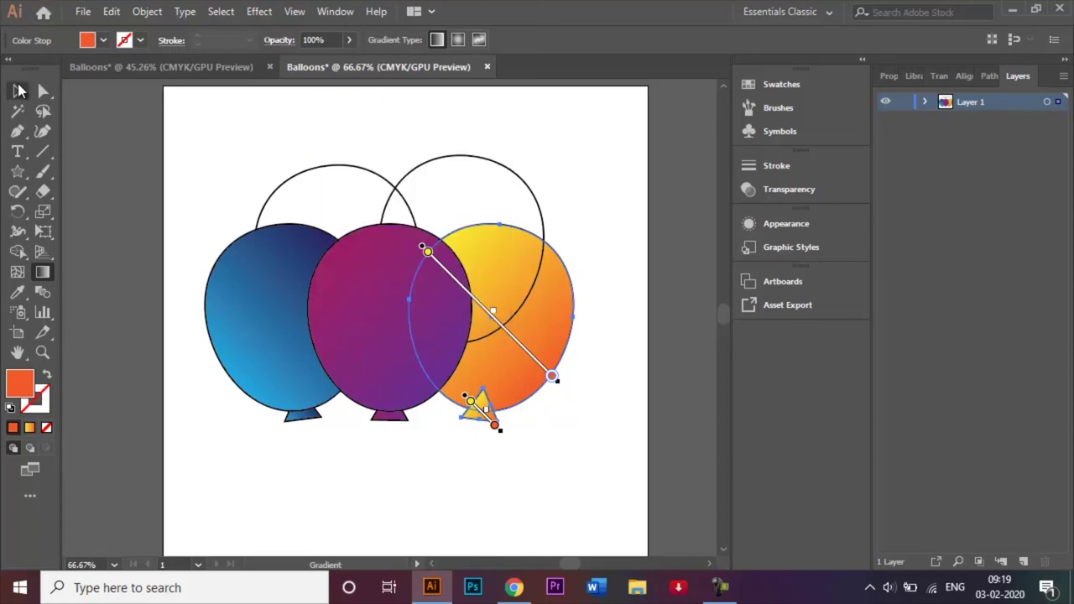
{"action": "left_click", "coordinate": [18, 91]}
{"action": "left_click", "coordinate": [208, 99]}
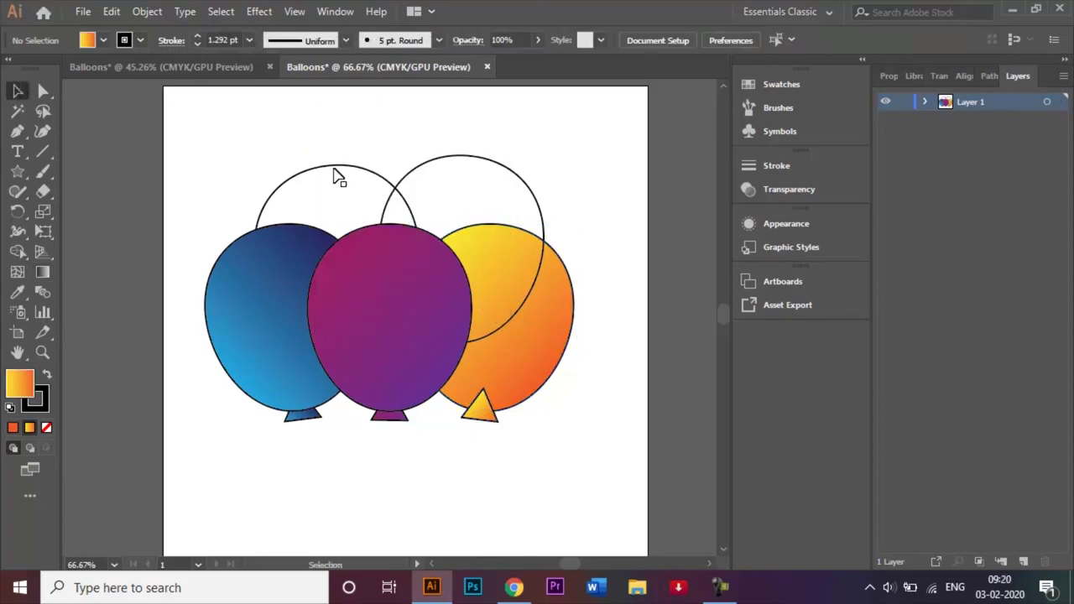
Bring the yellow-orange balloon to the front so it covers the tip of its knot.
{"action": "left_click", "coordinate": [529, 324]}
{"action": "right_click", "coordinate": [525, 318]}
{"action": "mouse_move", "coordinate": [690, 494]}
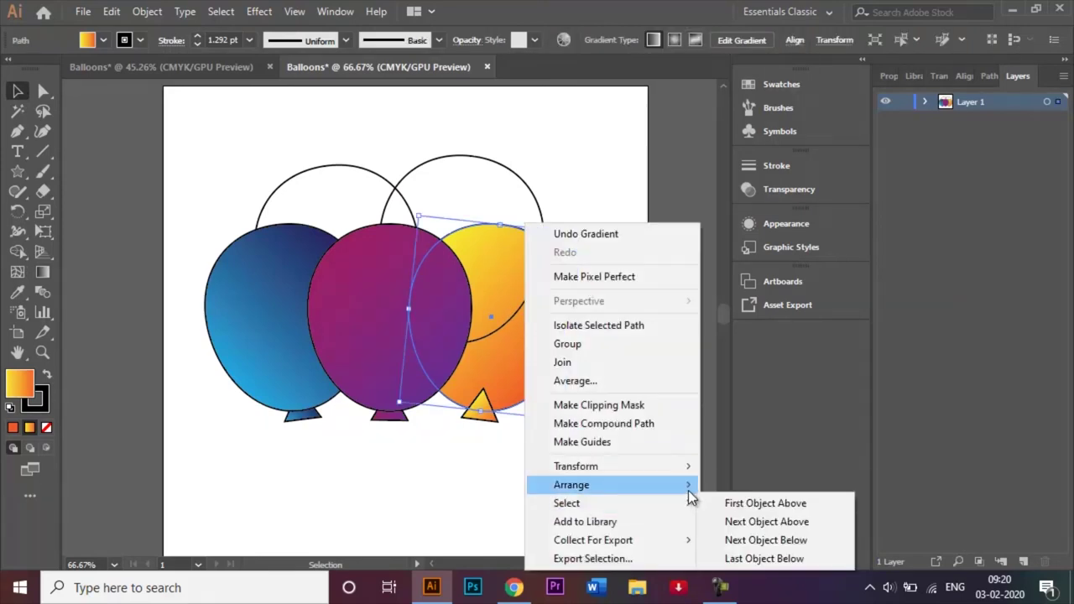
{"action": "left_click", "coordinate": [737, 488]}
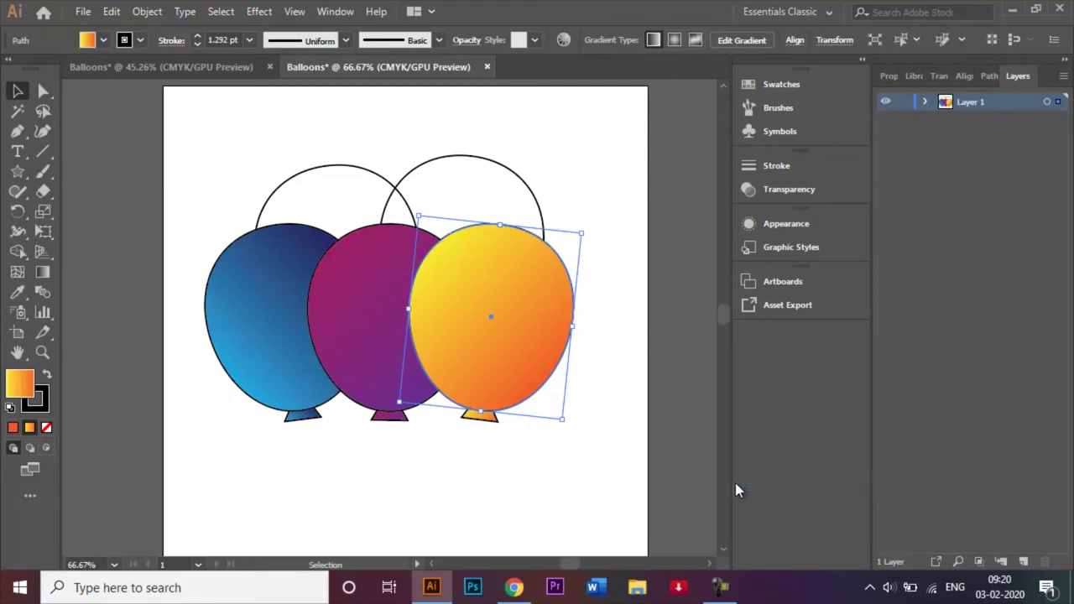
{"action": "left_click", "coordinate": [563, 443]}
Bring the magenta-purple centre balloon to the front, above the yellow-orange balloon.
{"action": "right_click", "coordinate": [343, 357]}
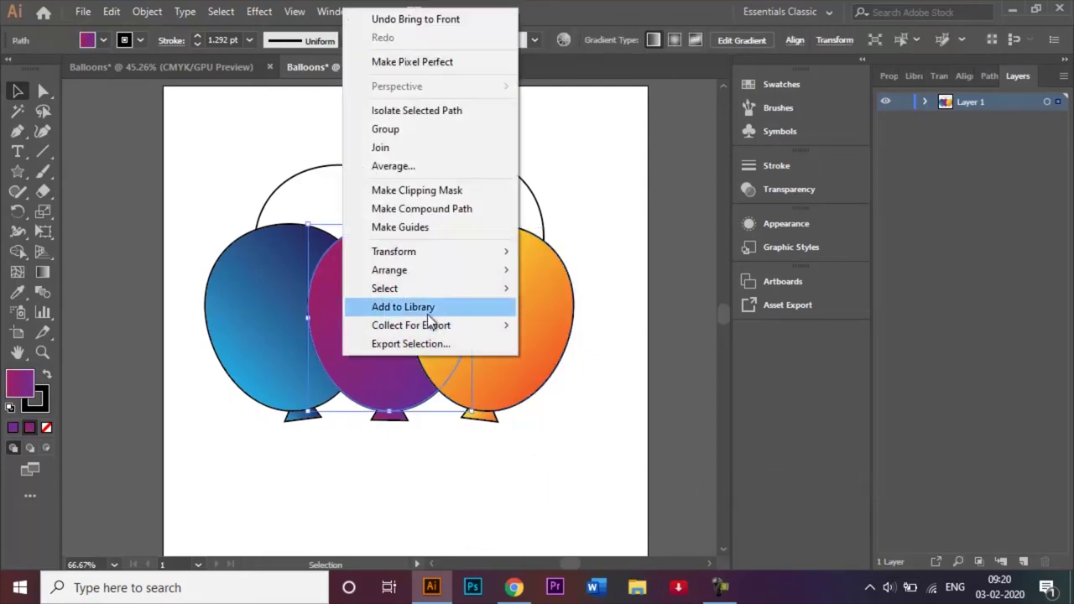
{"action": "mouse_move", "coordinate": [494, 270]}
{"action": "left_click", "coordinate": [575, 270]}
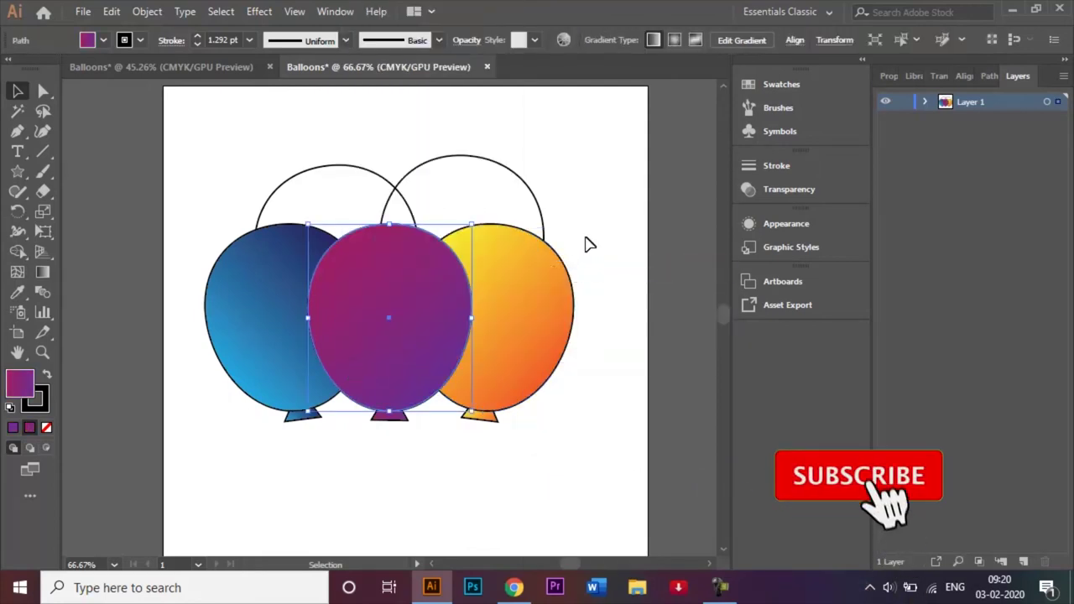
{"action": "left_click", "coordinate": [587, 241]}
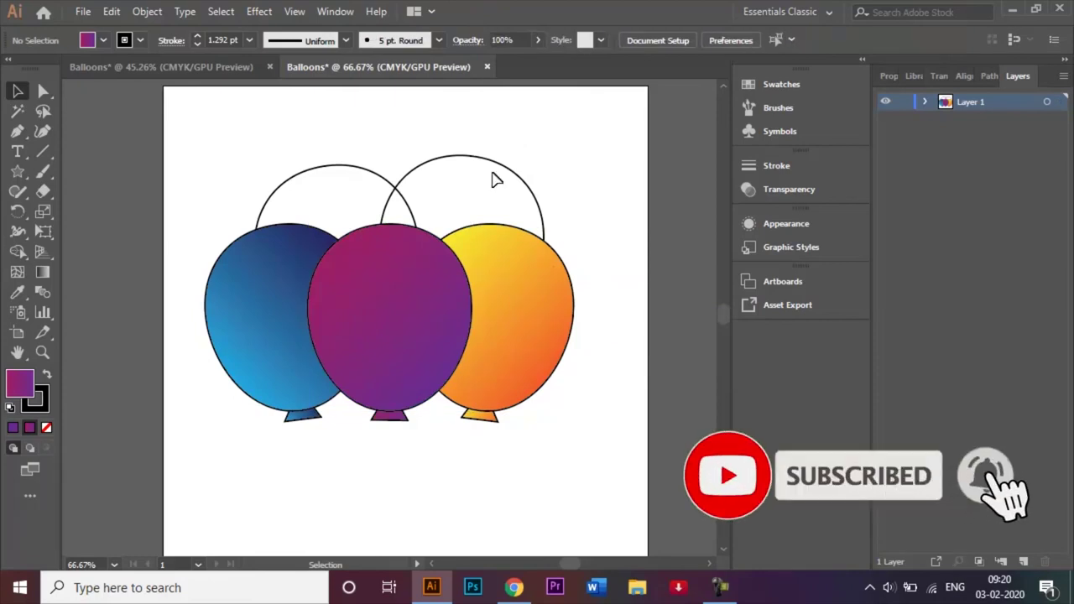
Fill the unfilled upper-left balloon with the light green swatch.
{"action": "left_click", "coordinate": [319, 171]}
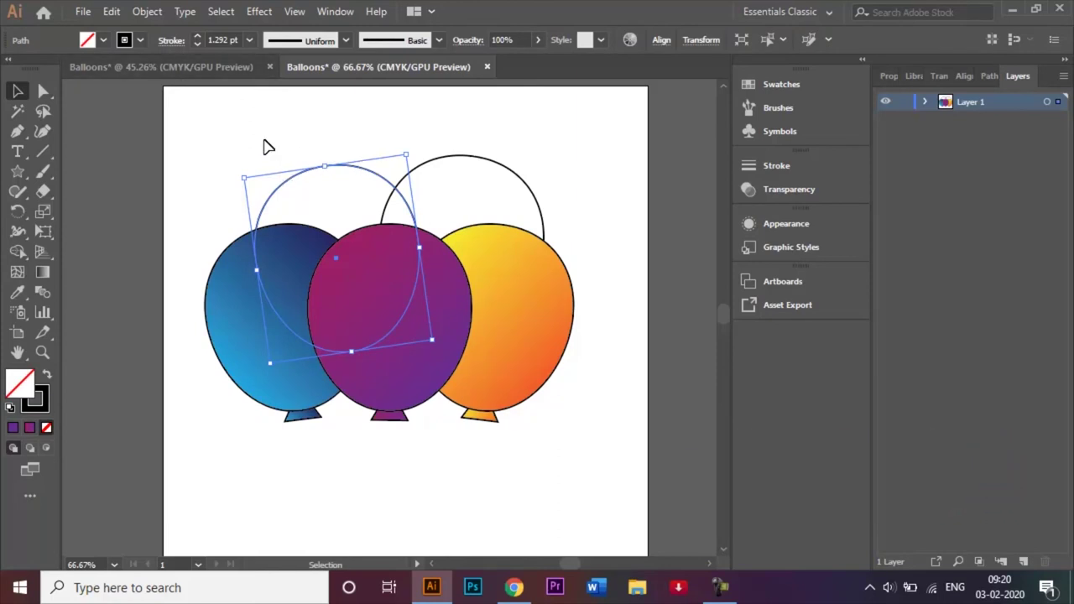
{"action": "left_click", "coordinate": [104, 41]}
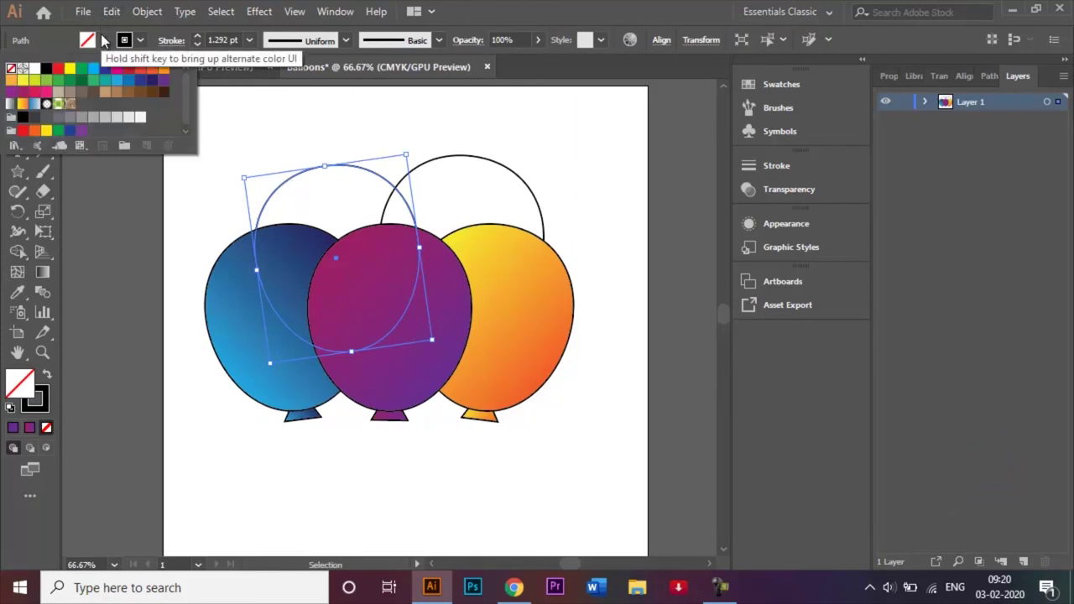
{"action": "left_click", "coordinate": [47, 82]}
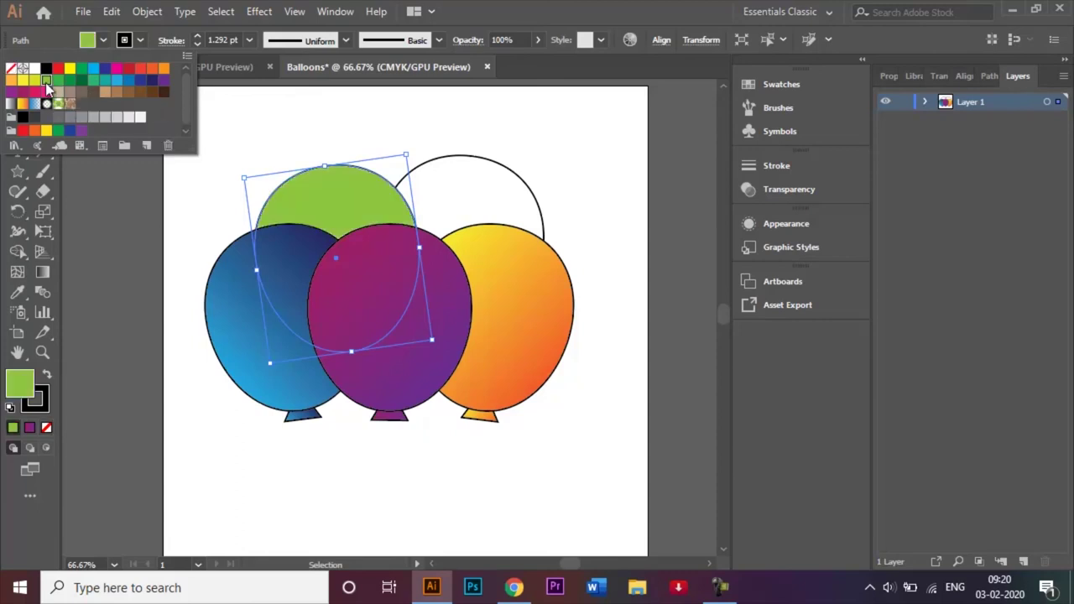
{"action": "left_click", "coordinate": [493, 116]}
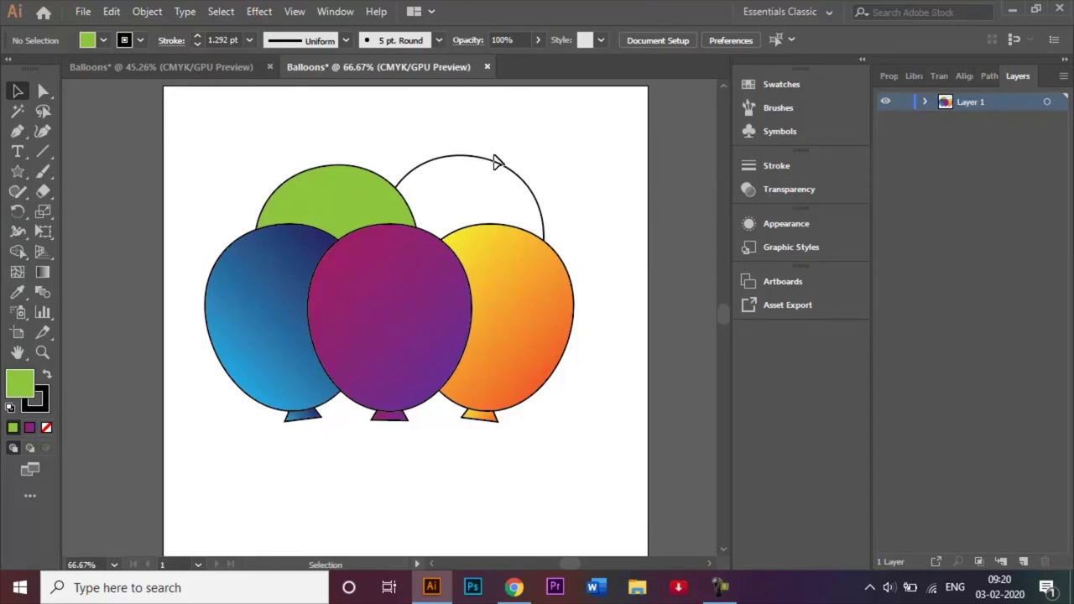
Fill the unfilled upper-right balloon with the red swatch.
{"action": "left_click", "coordinate": [497, 161]}
{"action": "left_click", "coordinate": [100, 41]}
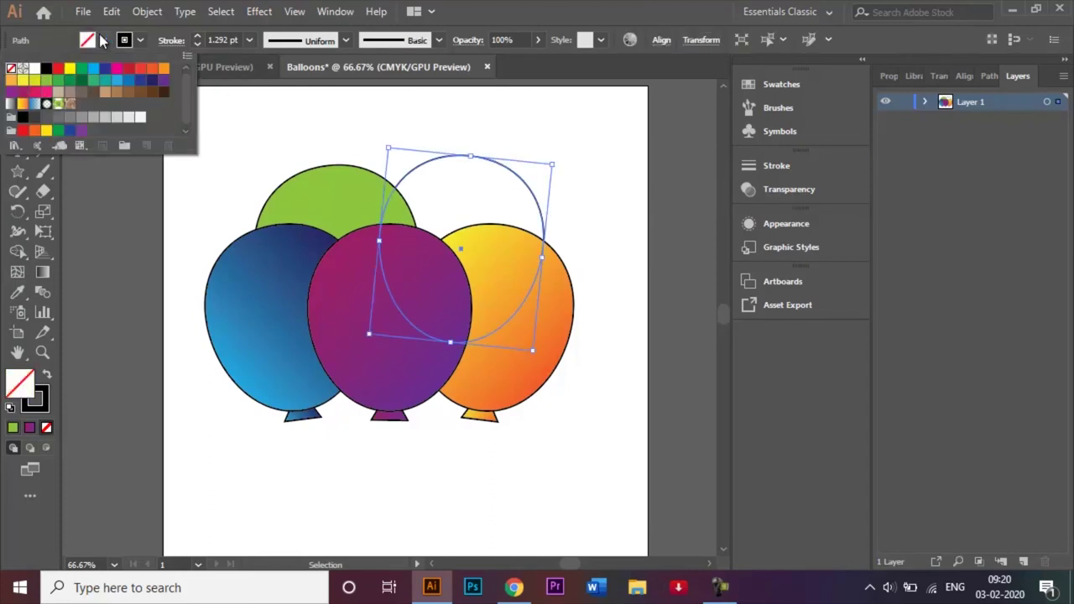
{"action": "left_click", "coordinate": [58, 68]}
{"action": "left_click", "coordinate": [522, 141]}
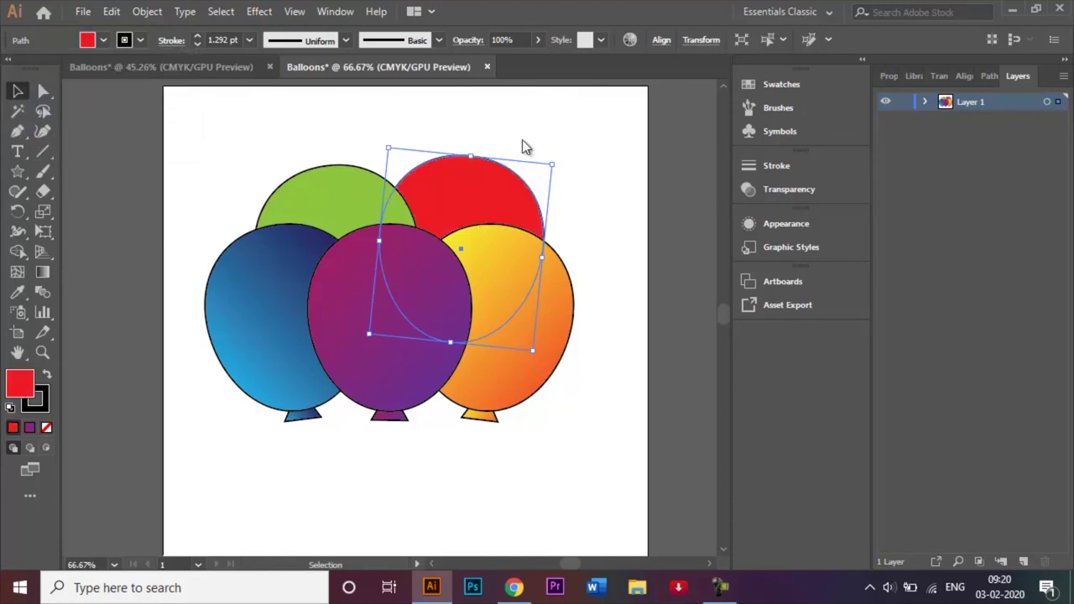
{"action": "left_click", "coordinate": [520, 138]}
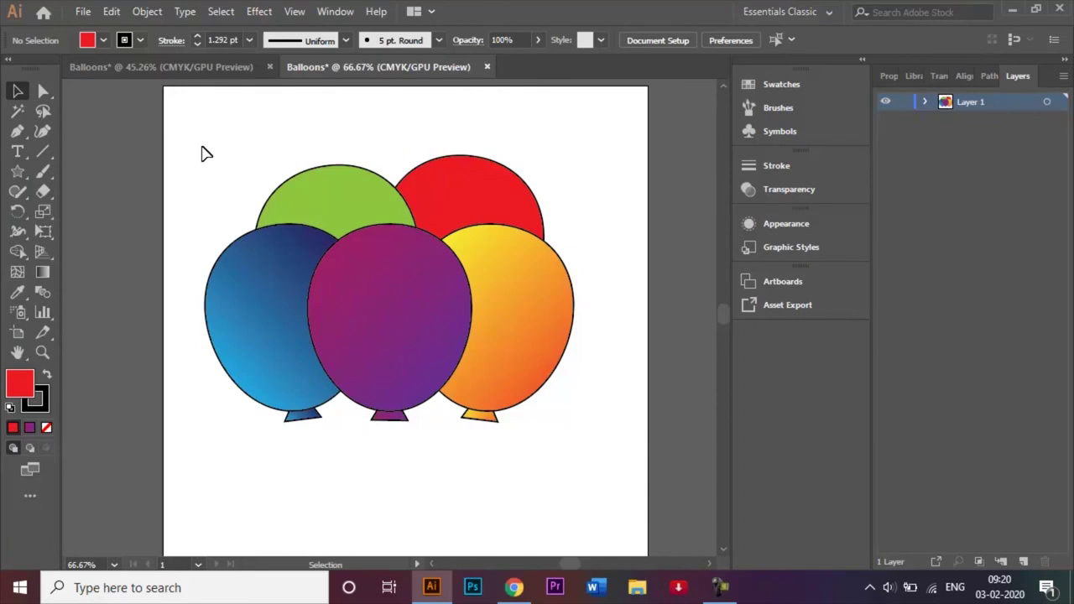
Remove the black outline from all five balloons and their knots by setting the stroke to None.
{"action": "left_click_drag", "start_coordinate": [202, 154], "coordinate": [585, 461]}
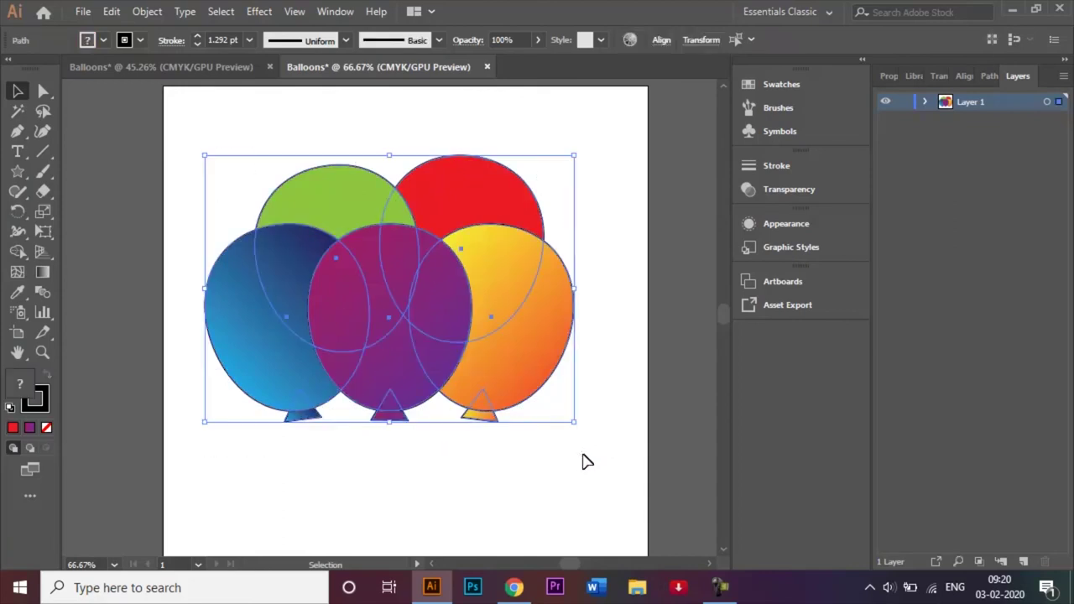
{"action": "left_click", "coordinate": [141, 40]}
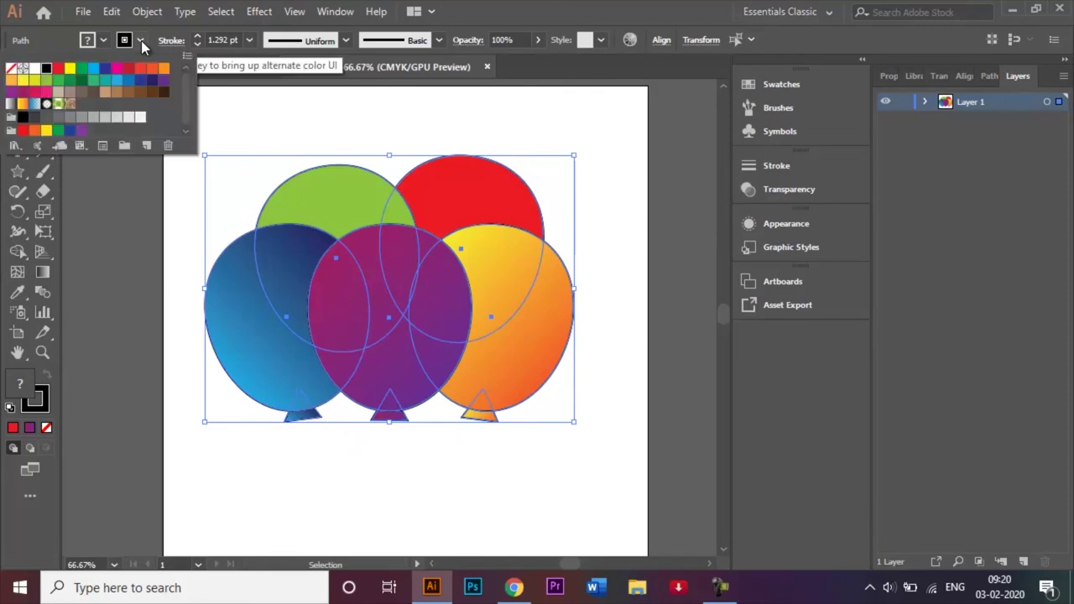
{"action": "left_click", "coordinate": [12, 74]}
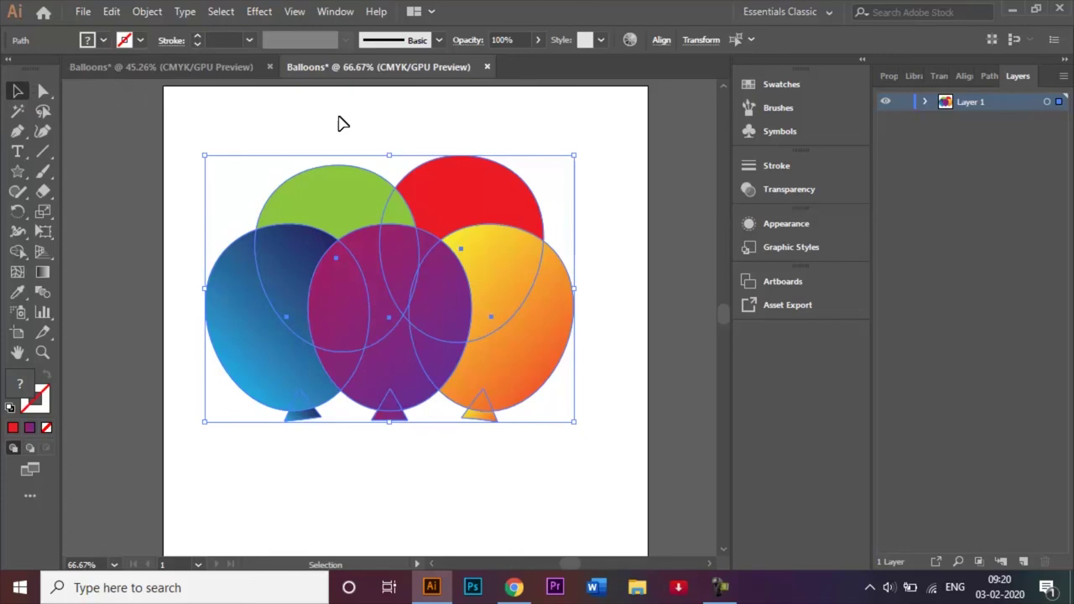
{"action": "left_click", "coordinate": [383, 122]}
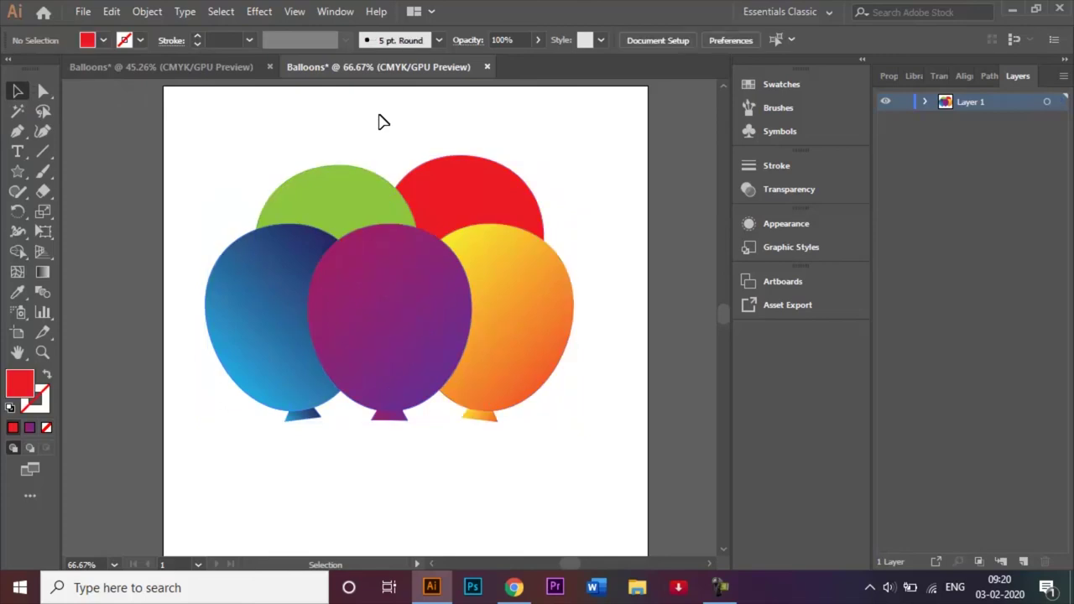
Check the strings in the finished reference document, then set up the Pen tool with no fill and a black stroke.
{"action": "key", "text": "ctrl+0"}
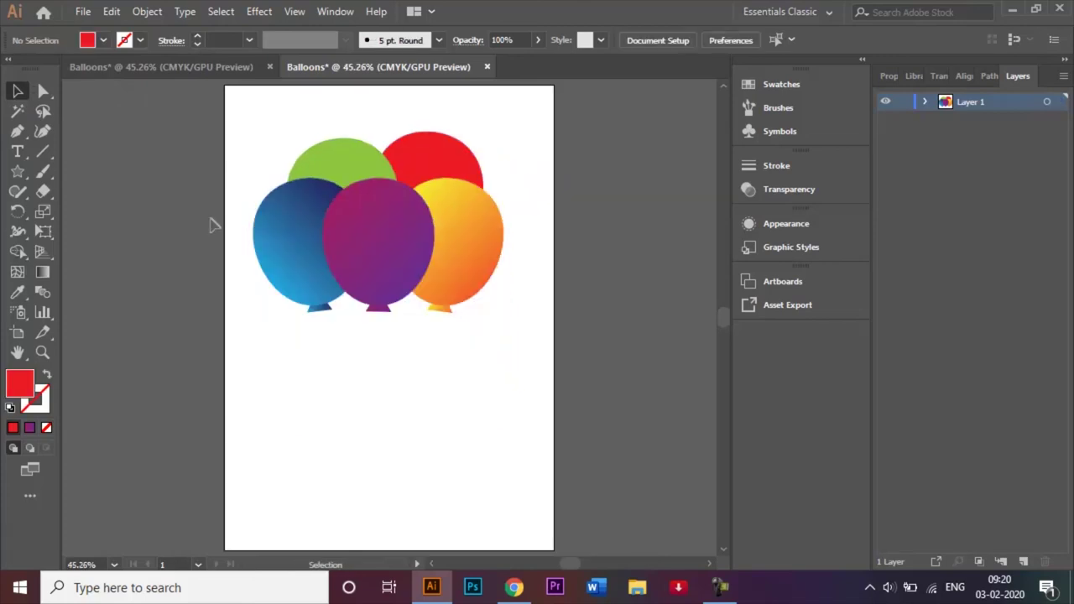
{"action": "left_click", "coordinate": [182, 62]}
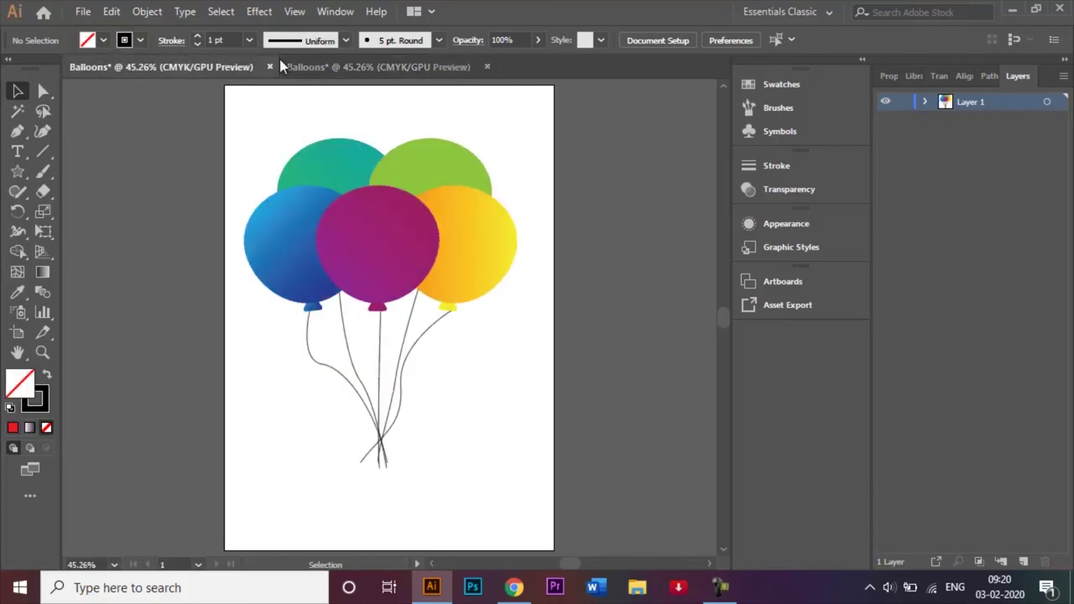
{"action": "left_click", "coordinate": [306, 67]}
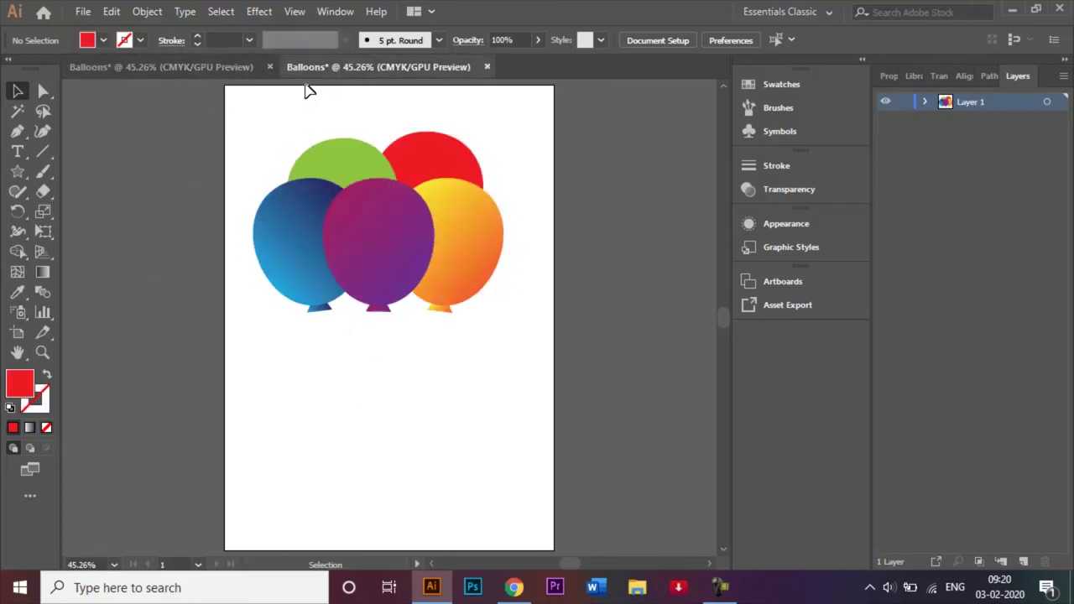
{"action": "left_click", "coordinate": [21, 140]}
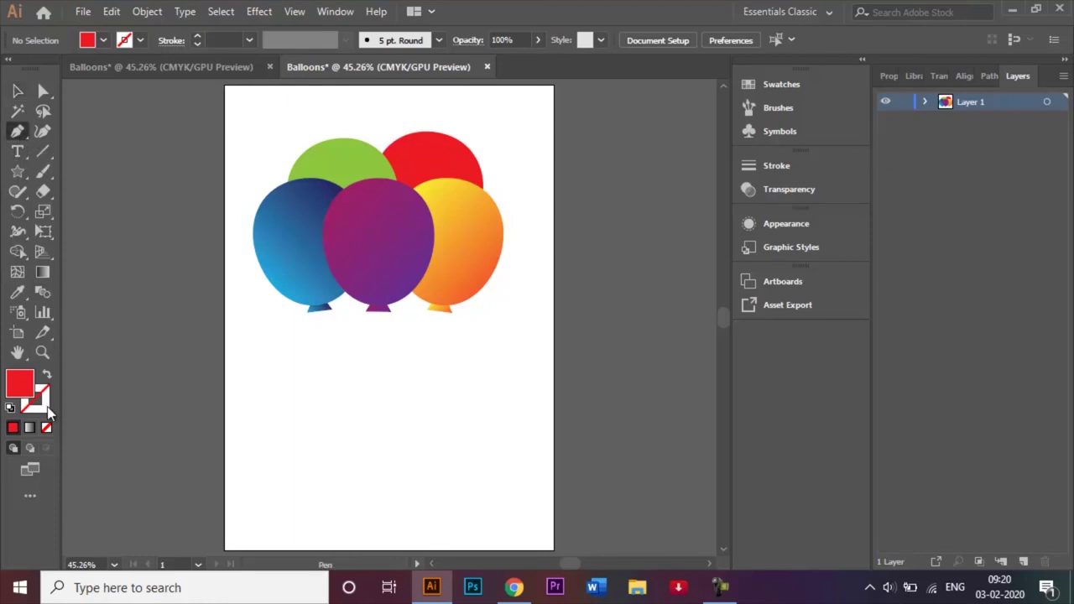
{"action": "left_click", "coordinate": [47, 430]}
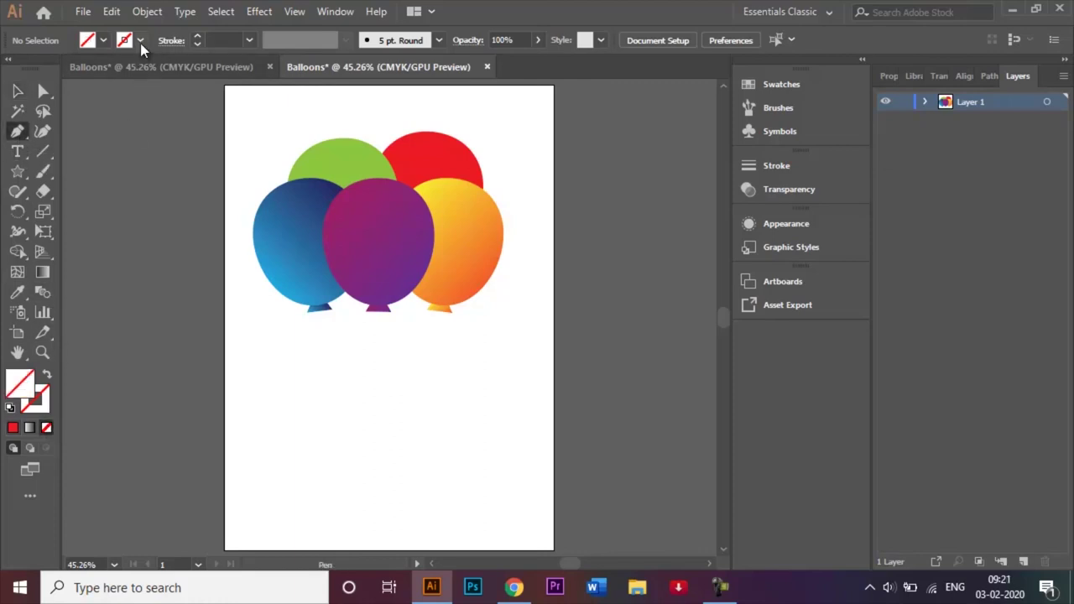
{"action": "left_click", "coordinate": [140, 43]}
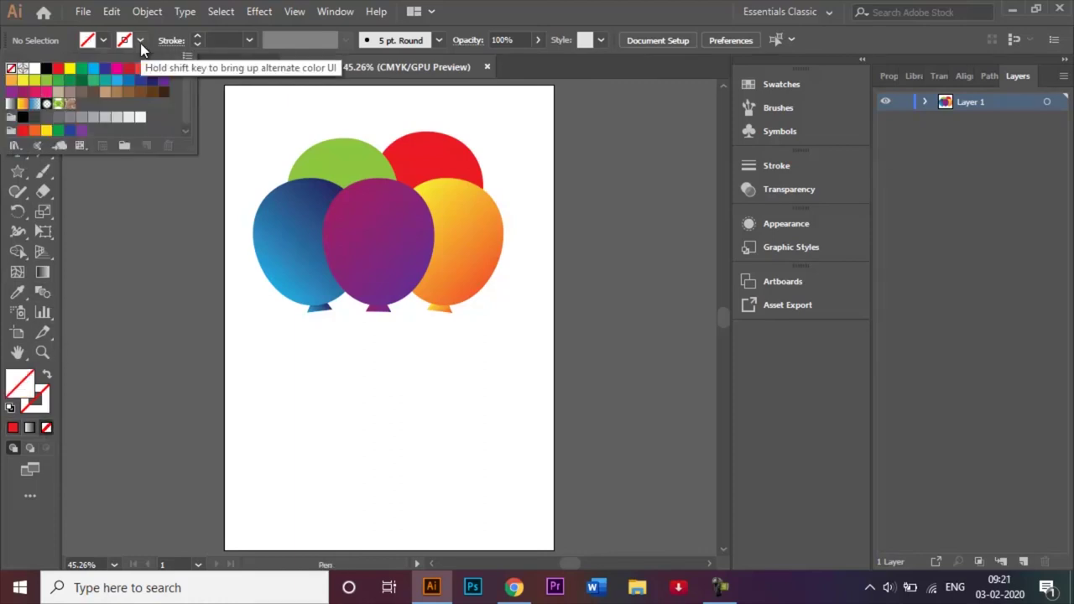
{"action": "left_click", "coordinate": [46, 69]}
Draw curved strings from the magenta, blue and orange knots with the Pen tool, crossing at one point near the artboard's lower edge.
{"action": "left_click", "coordinate": [295, 410]}
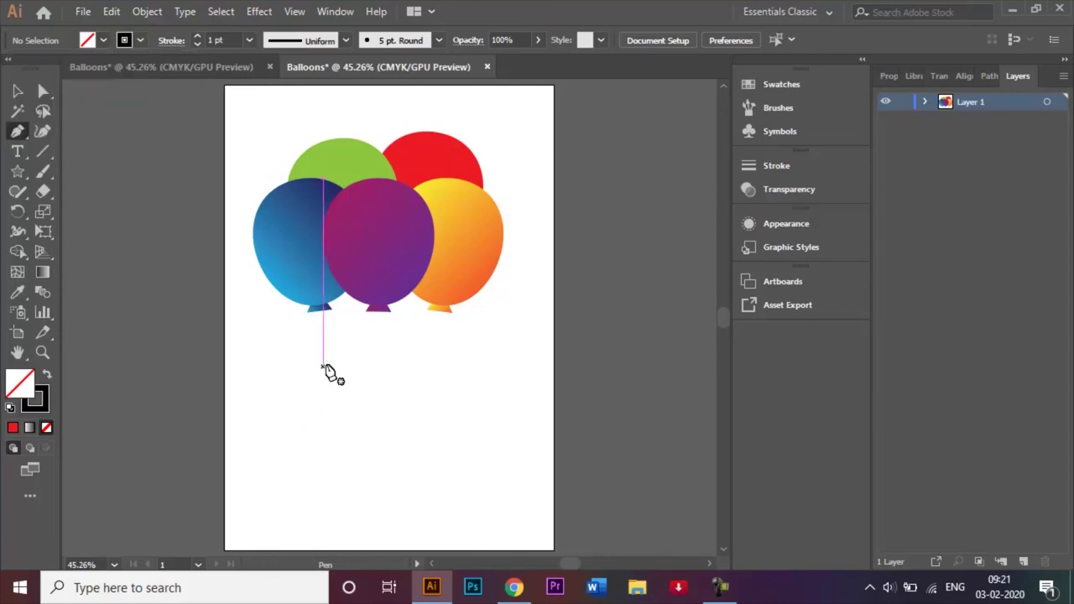
{"action": "left_click", "coordinate": [382, 312]}
{"action": "left_click_drag", "start_coordinate": [364, 382], "coordinate": [400, 439]}
{"action": "left_click_drag", "start_coordinate": [391, 477], "coordinate": [426, 527]}
{"action": "left_click_drag", "start_coordinate": [313, 315], "coordinate": [404, 538]}
{"action": "left_click", "coordinate": [445, 310]}
{"action": "left_click_drag", "start_coordinate": [451, 409], "coordinate": [394, 566]}
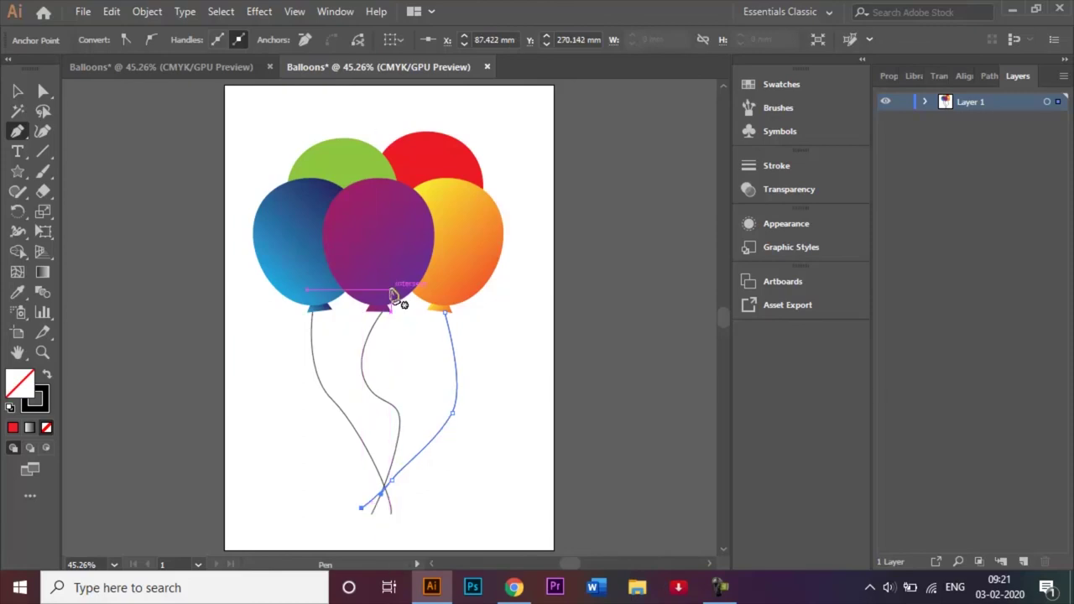
Draw two more curved strings from the gaps on both sides of the centre balloon, through the common crossing point, and deselect.
{"action": "left_click", "coordinate": [343, 295]}
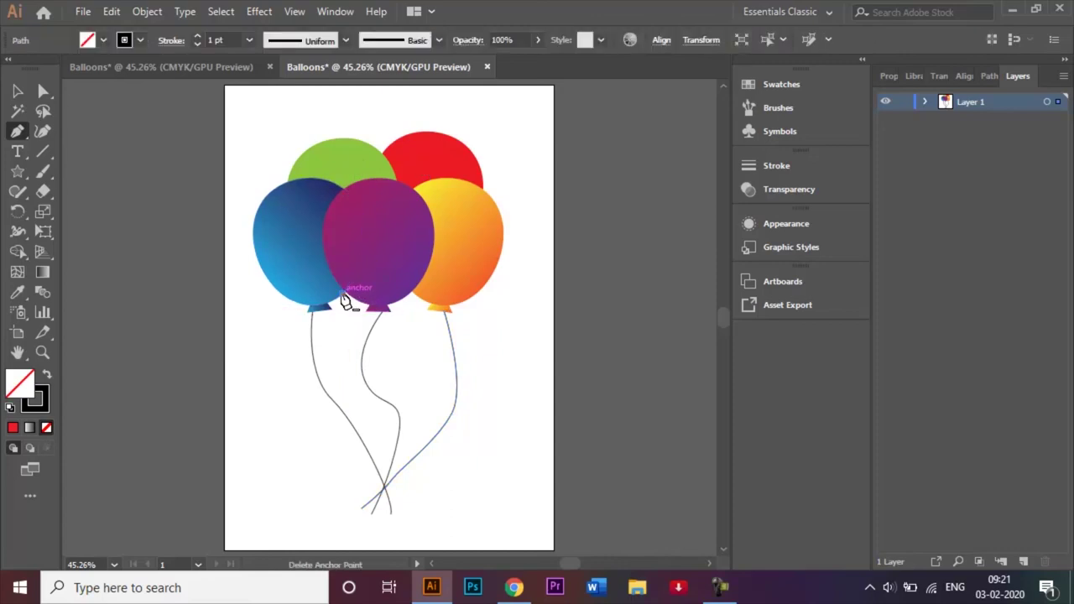
{"action": "left_click_drag", "start_coordinate": [342, 375], "coordinate": [401, 541]}
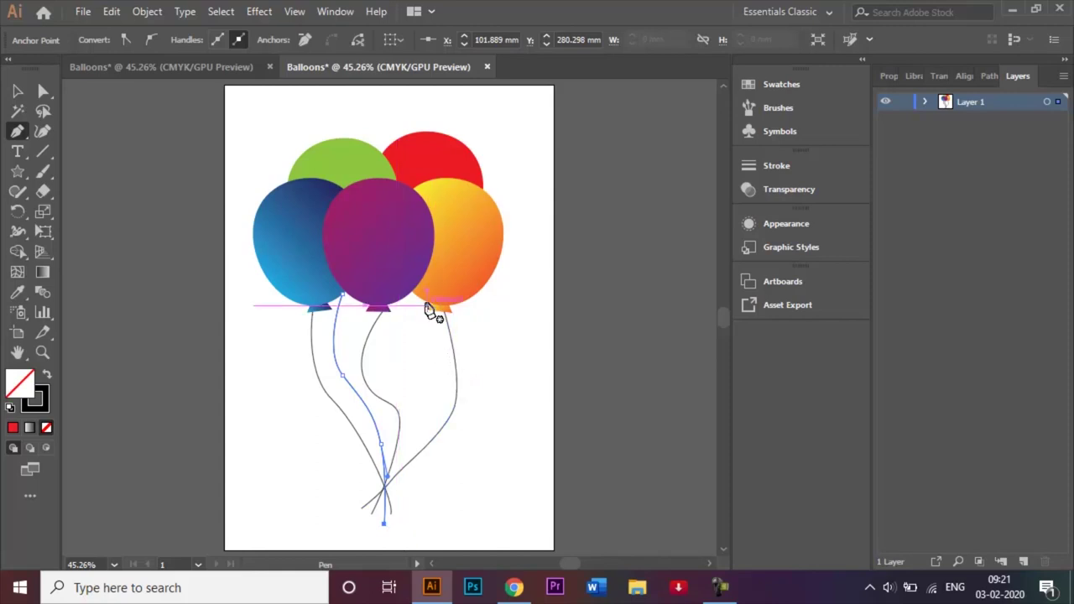
{"action": "left_click_drag", "start_coordinate": [415, 293], "coordinate": [415, 356]}
{"action": "left_click_drag", "start_coordinate": [427, 390], "coordinate": [416, 427]}
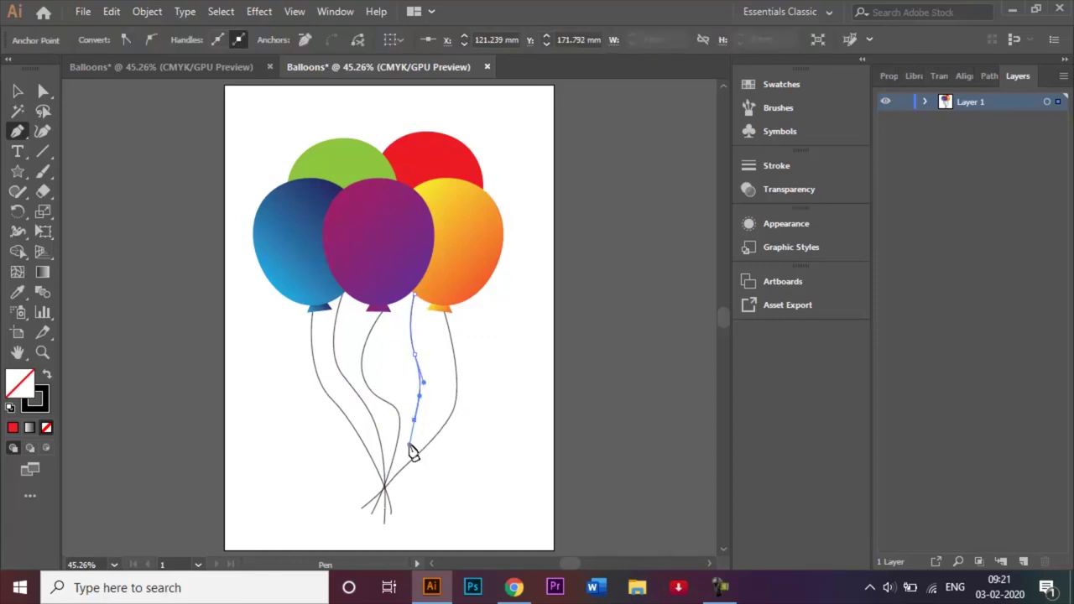
{"action": "left_click", "coordinate": [361, 524]}
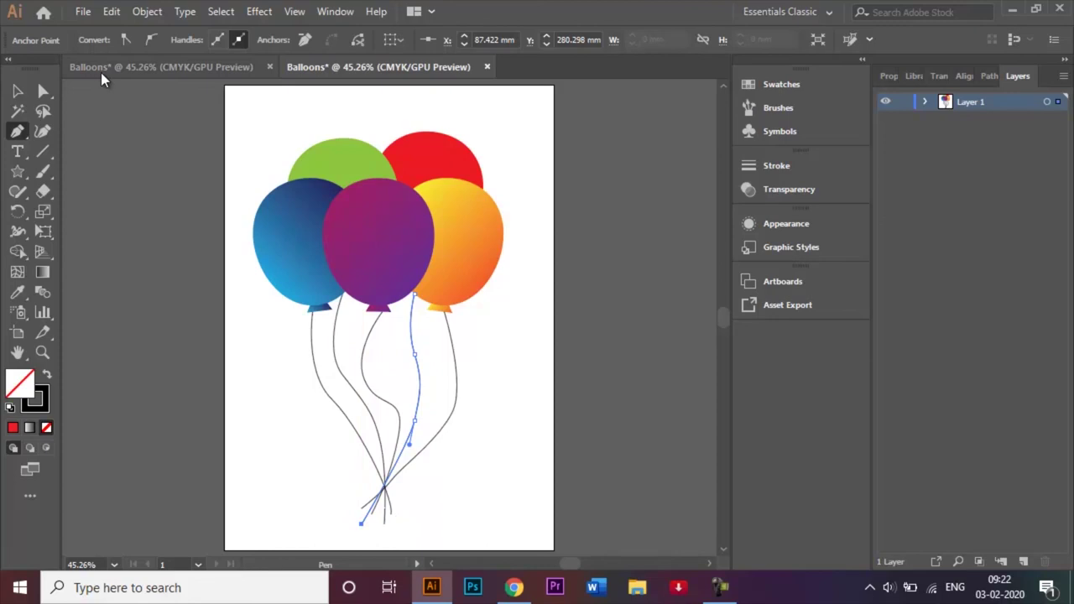
{"action": "left_click", "coordinate": [17, 91]}
{"action": "left_click", "coordinate": [122, 274]}
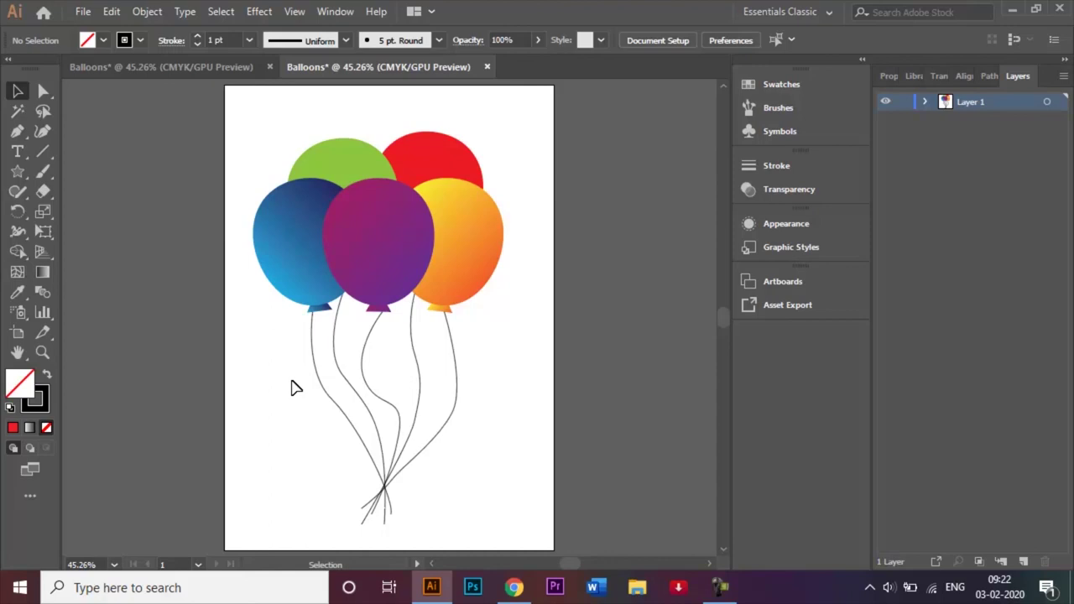
Save the artwork as Balloons.ai in the Photos used folder, in Adobe Illustrator format with Illustrator CC compatibility.
{"action": "left_click", "coordinate": [83, 11]}
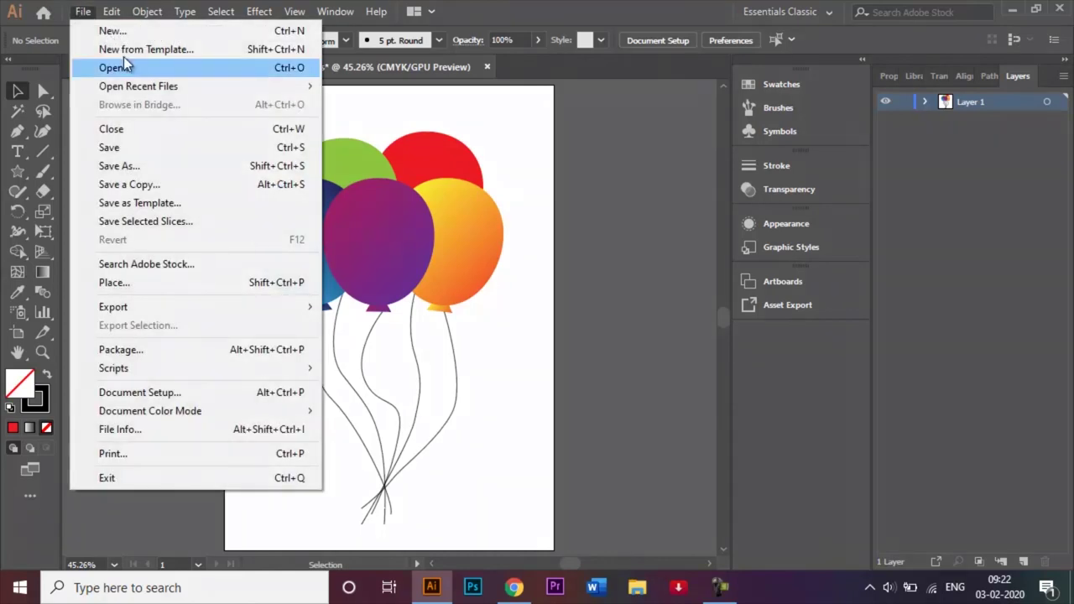
{"action": "left_click", "coordinate": [149, 167]}
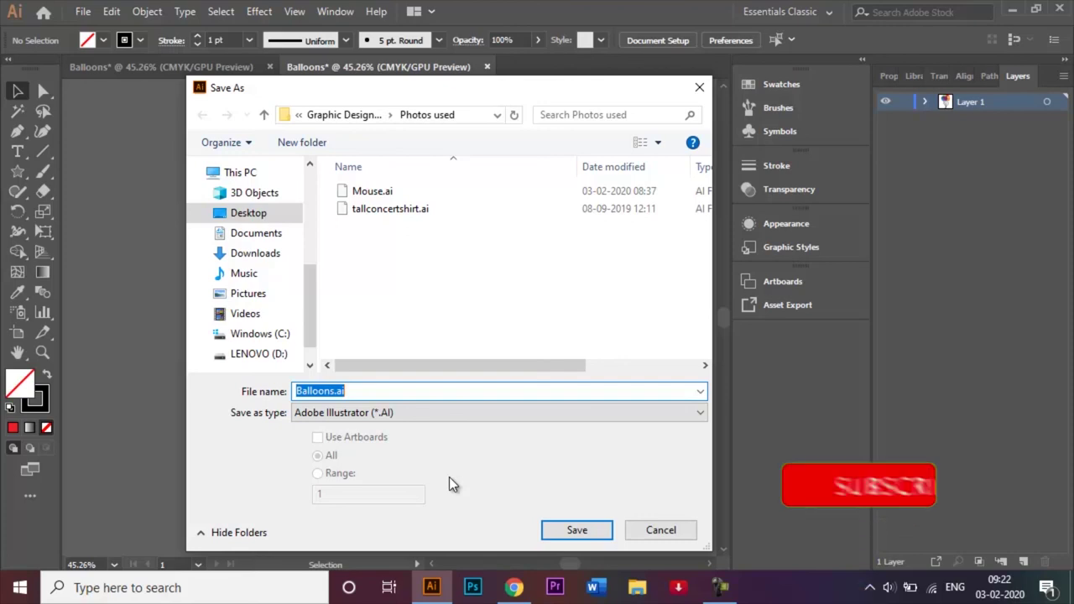
{"action": "left_click", "coordinate": [577, 532]}
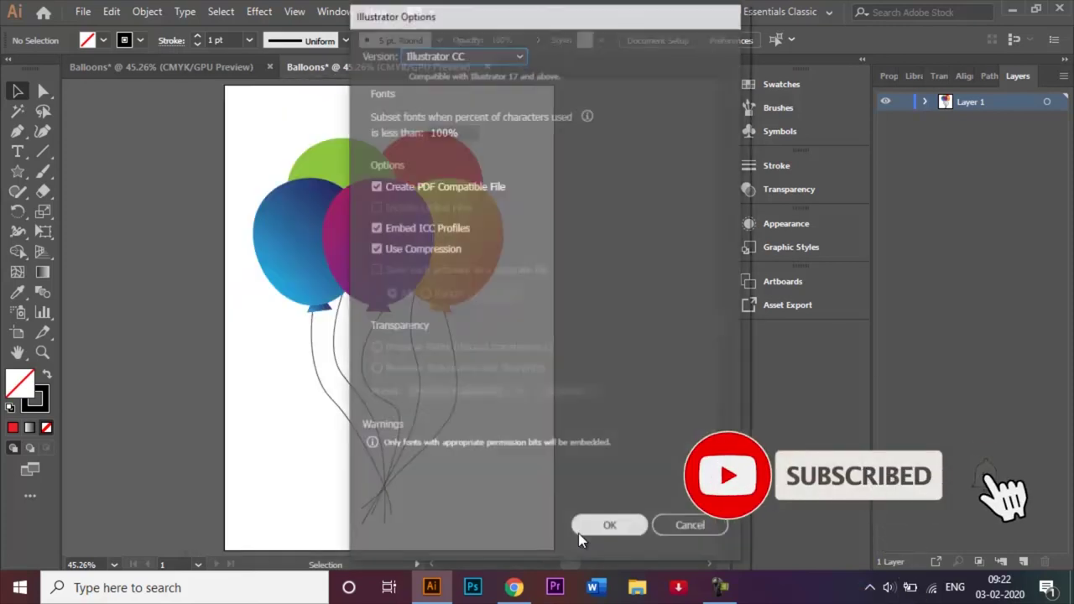
{"action": "left_click", "coordinate": [613, 529]}
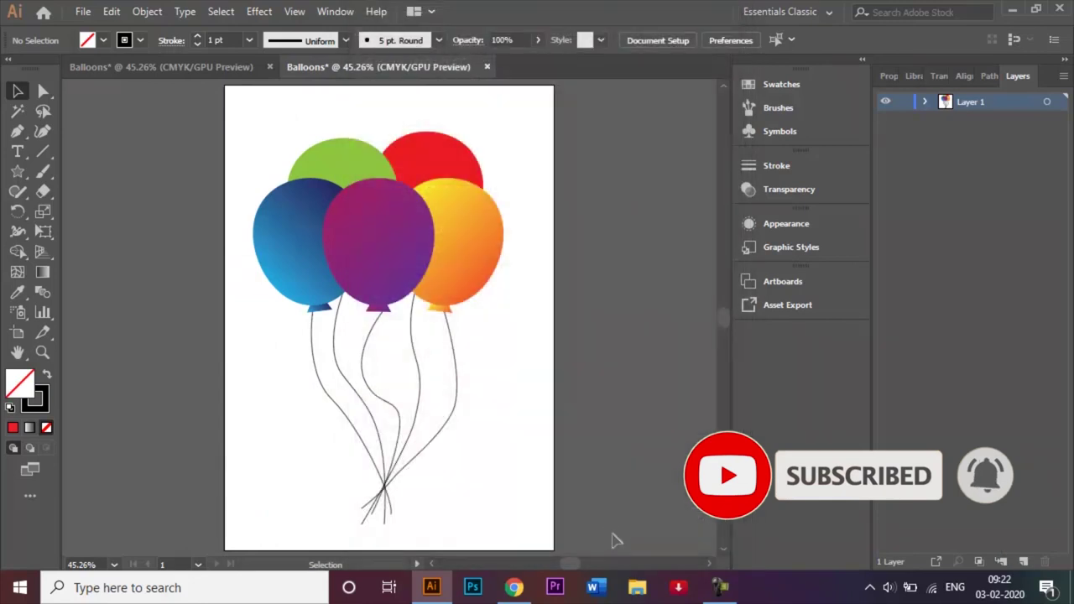